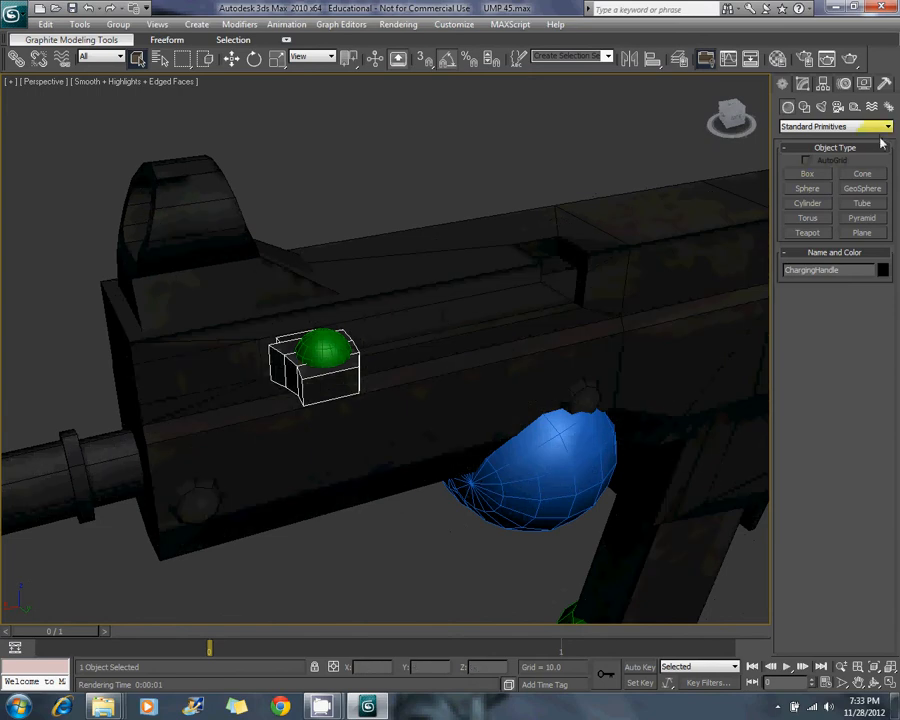
- Reset the transform of the ChargingHandle object and convert it to an Editable Poly
click(884, 84)
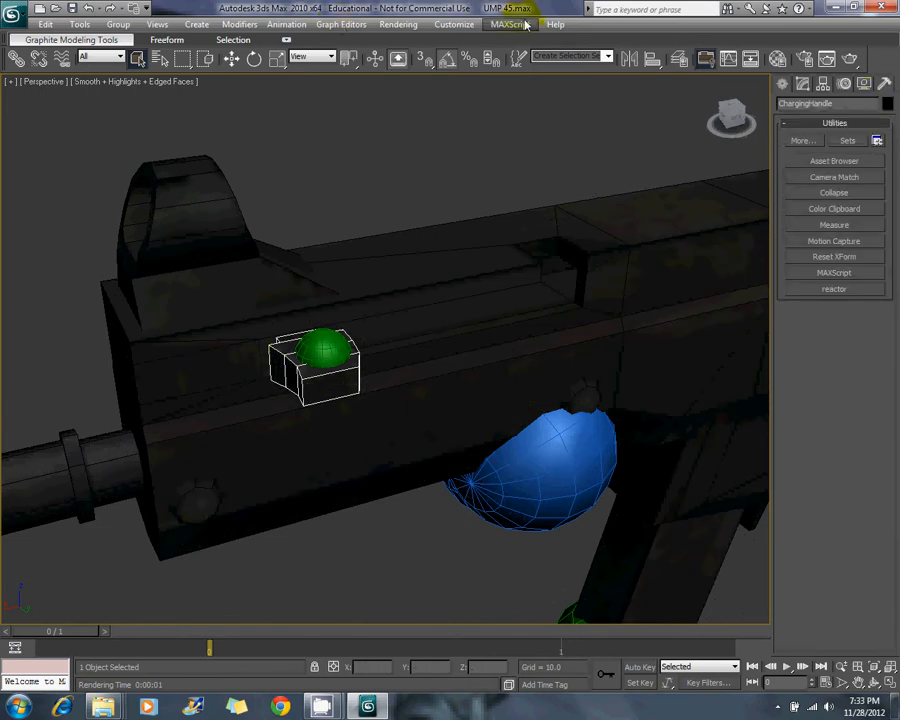
click(836, 257)
click(820, 256)
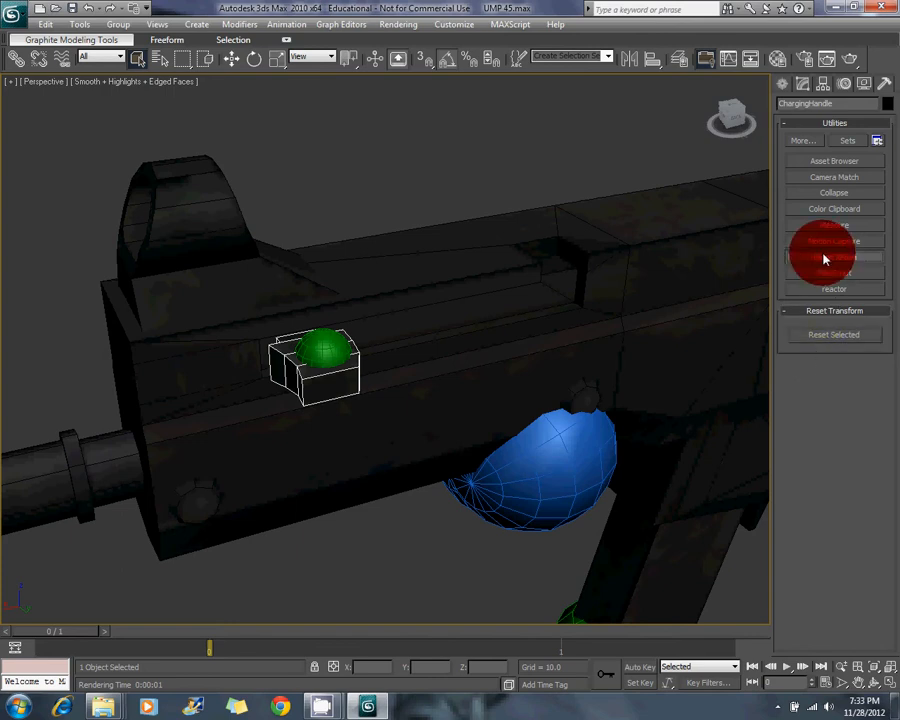
right_click(414, 360)
mouse_move(525, 492)
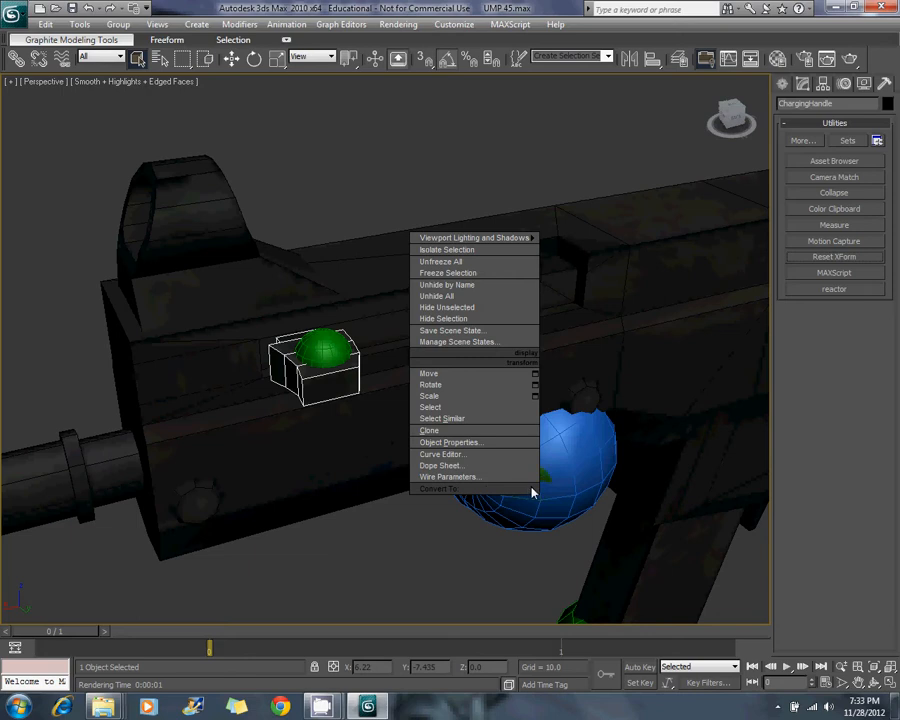
click(570, 500)
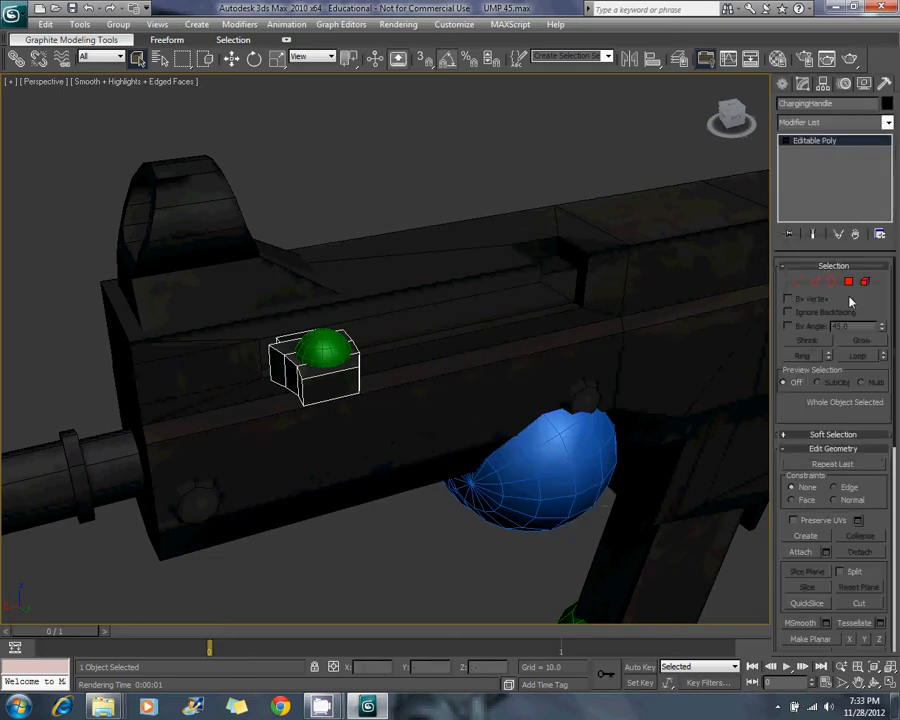
- Select all vertices of the ChargingHandle and weld them
key(ctrl+a)
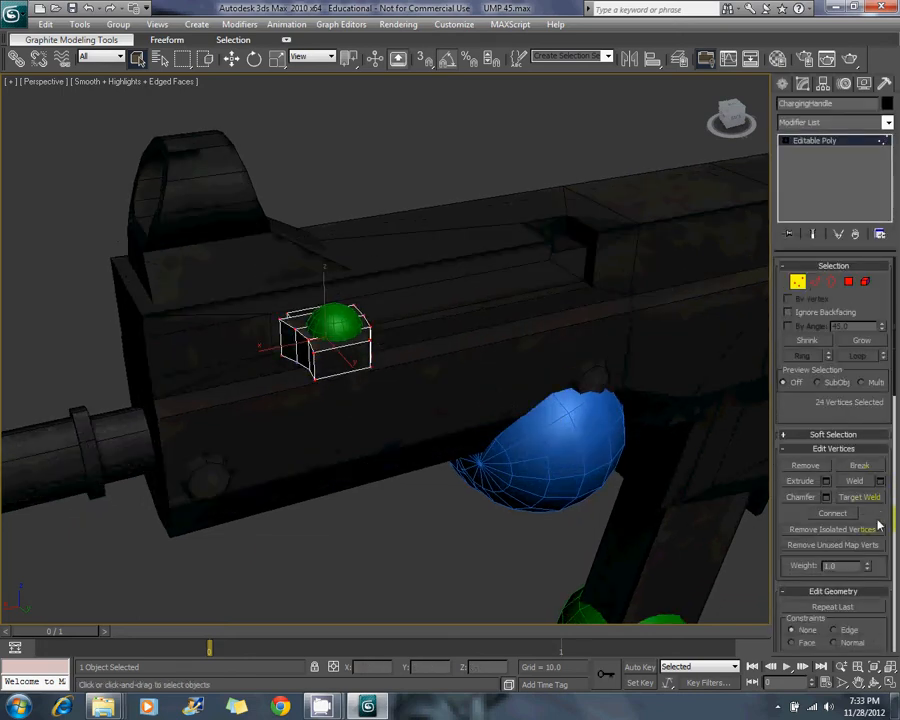
click(857, 482)
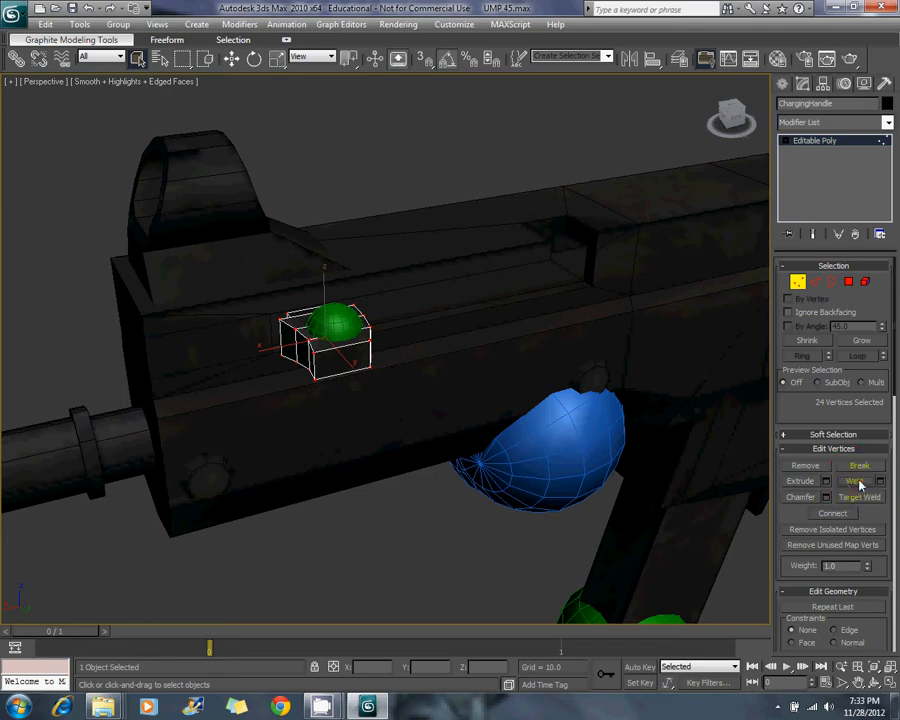
click(798, 283)
- Convert the ChargingHandle to an Editable Mesh and deselect it
right_click(405, 323)
mouse_move(468, 452)
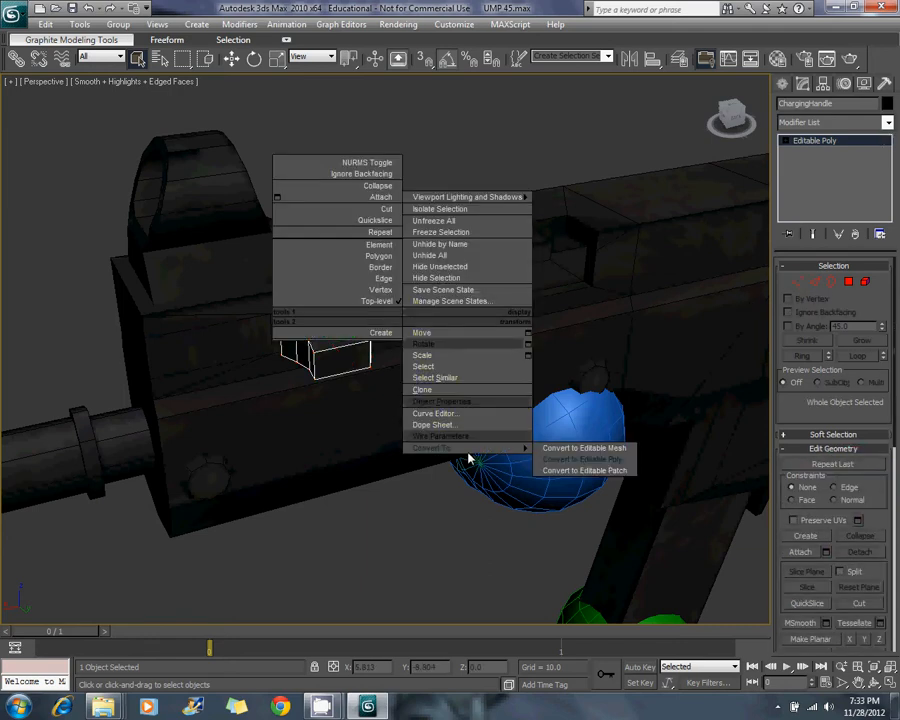
click(575, 453)
click(321, 161)
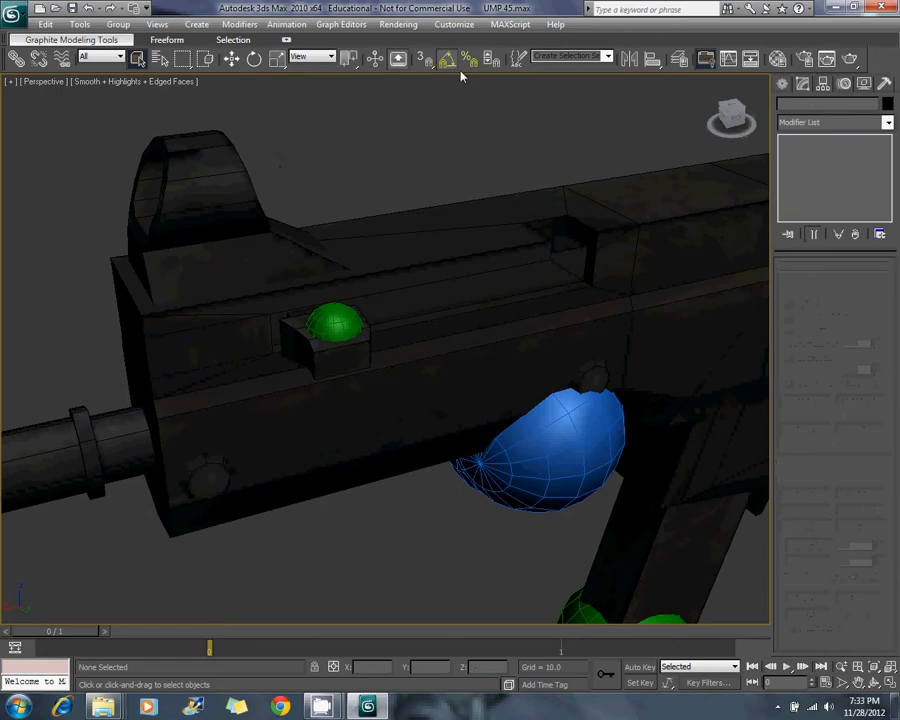
- Run the JMS_Exporter_v1-0-2 script from the Scripts folder
click(495, 28)
click(518, 74)
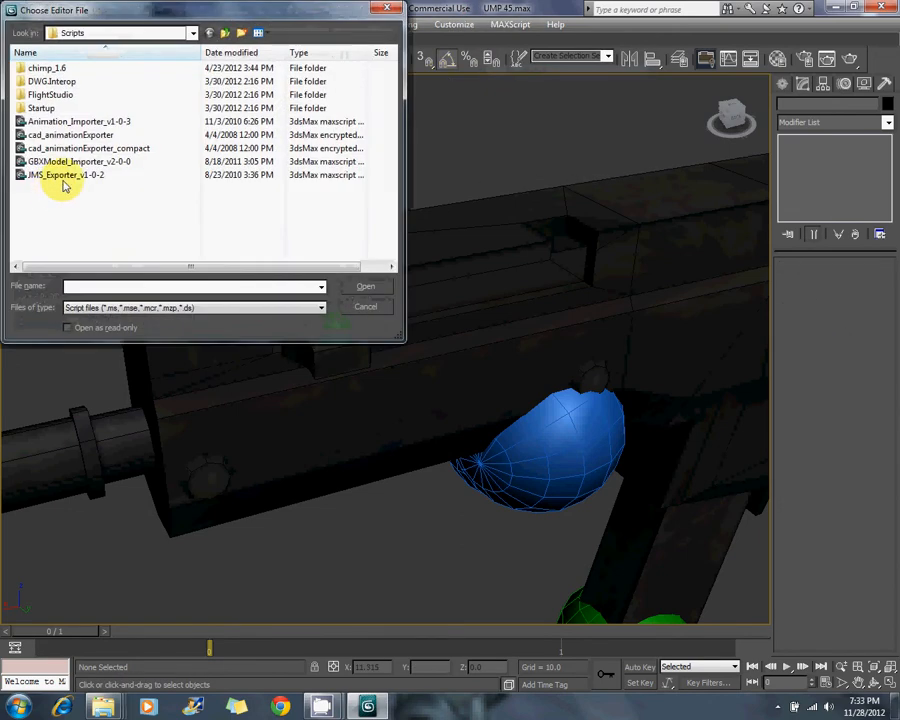
double_click(66, 177)
- Export the model as UMP45.jms into weapons\UMP_45\models, replacing the existing file
click(281, 316)
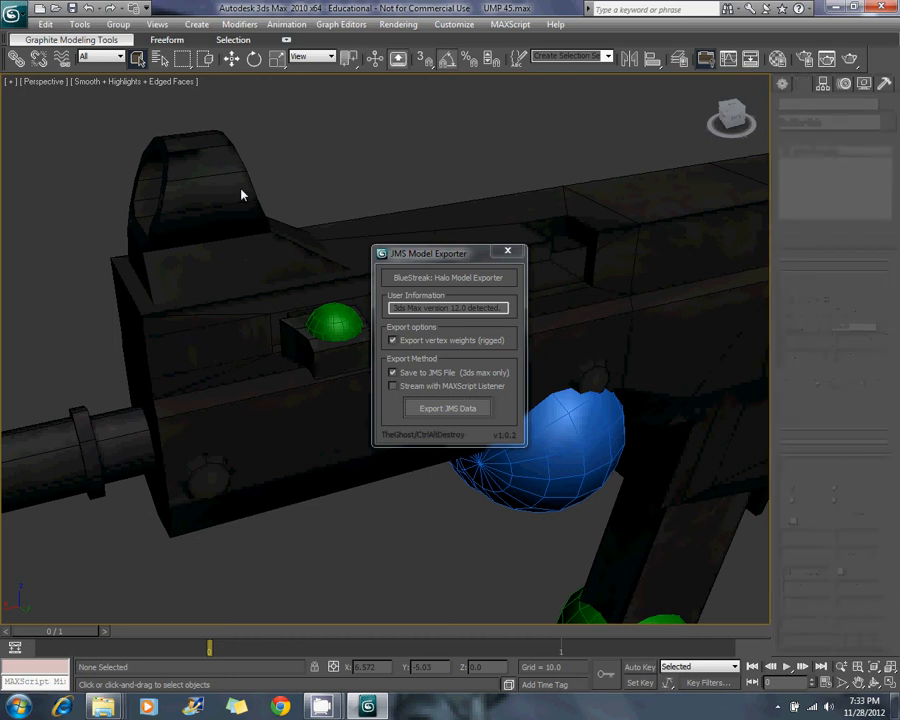
click(233, 40)
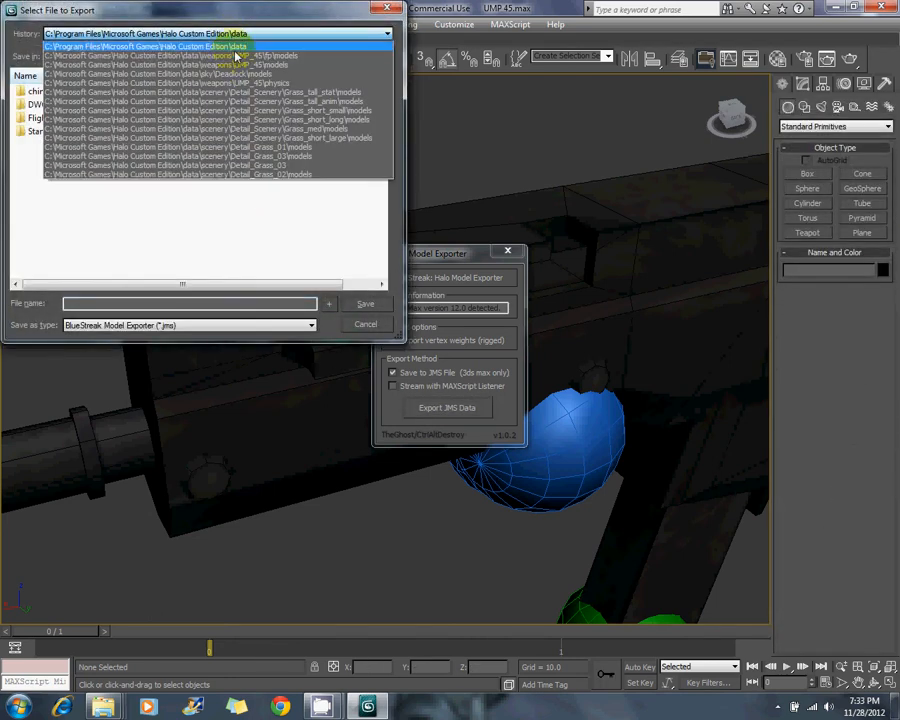
click(226, 62)
double_click(78, 101)
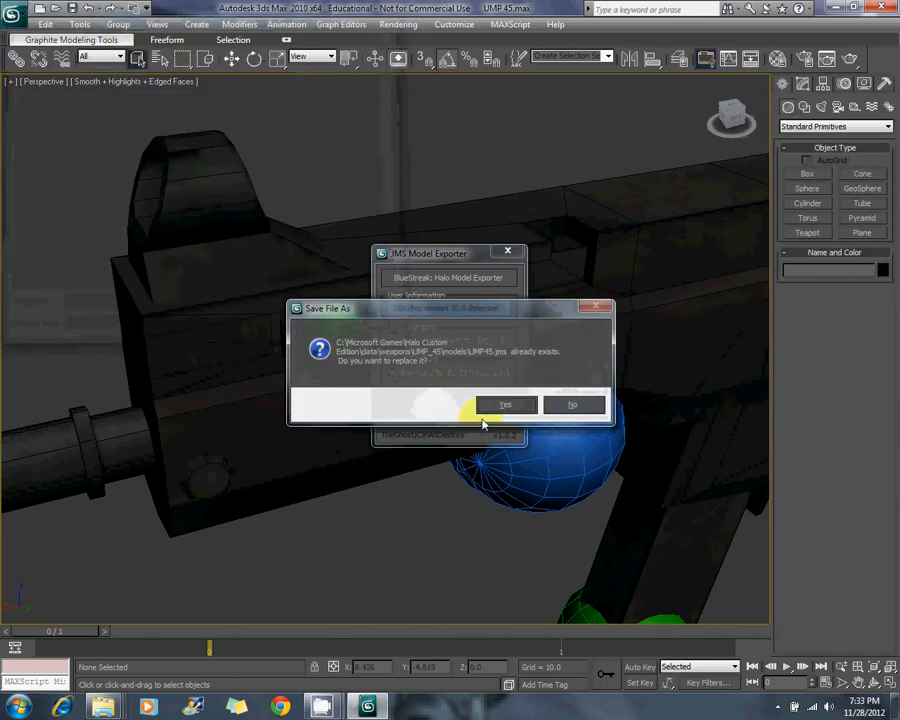
click(478, 406)
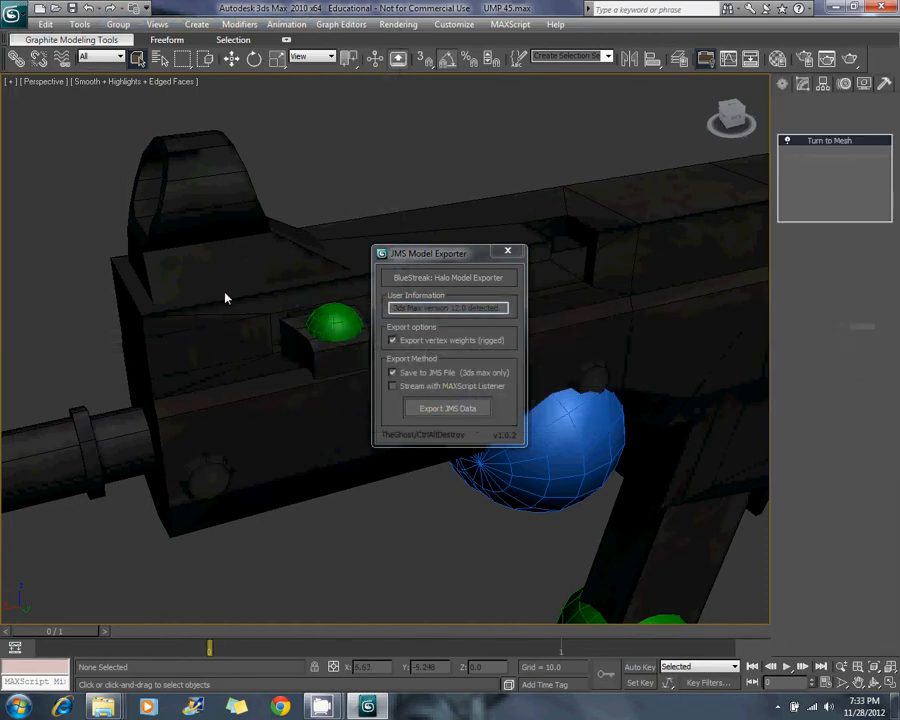
- Export the model again as UMP45.jms into weapons\UMP_45\fp\models, replacing the existing file
click(212, 36)
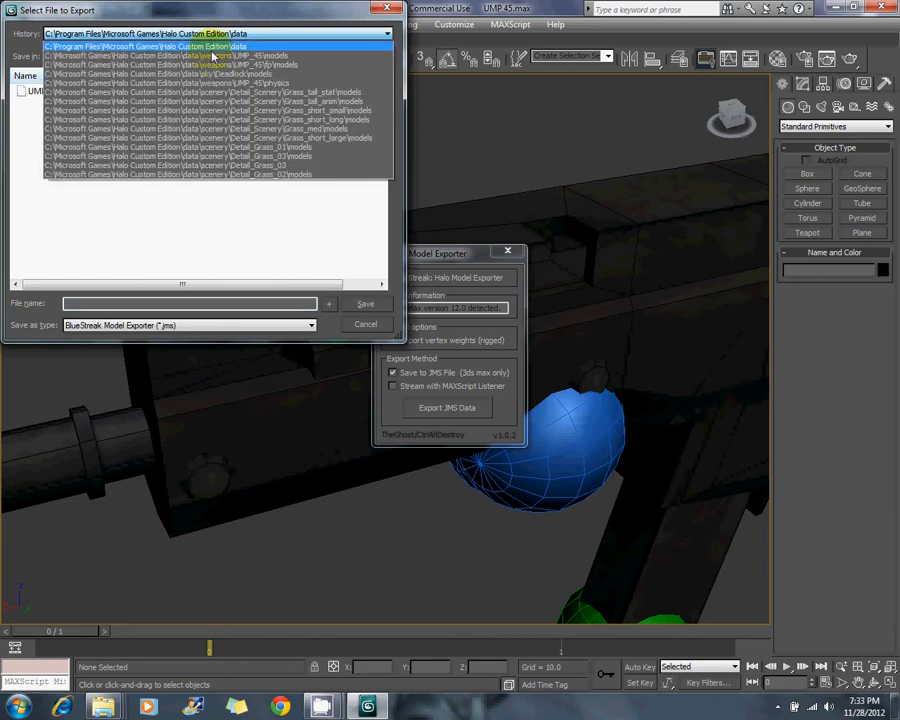
click(210, 61)
double_click(63, 92)
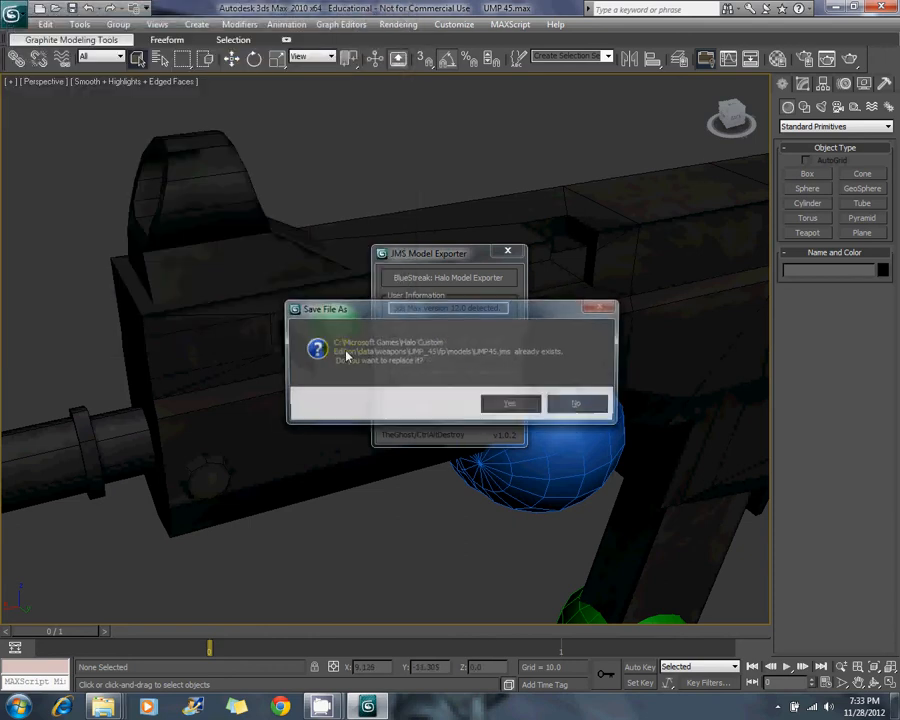
click(512, 404)
- Close the JMS exporter and save the UMP 45 scene
click(507, 253)
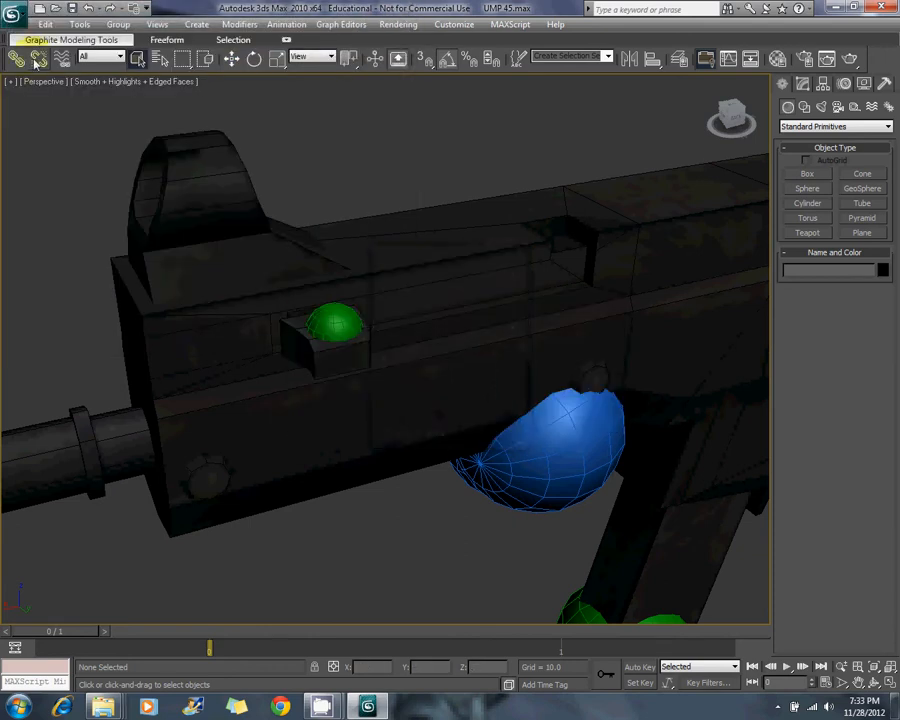
click(14, 14)
click(44, 134)
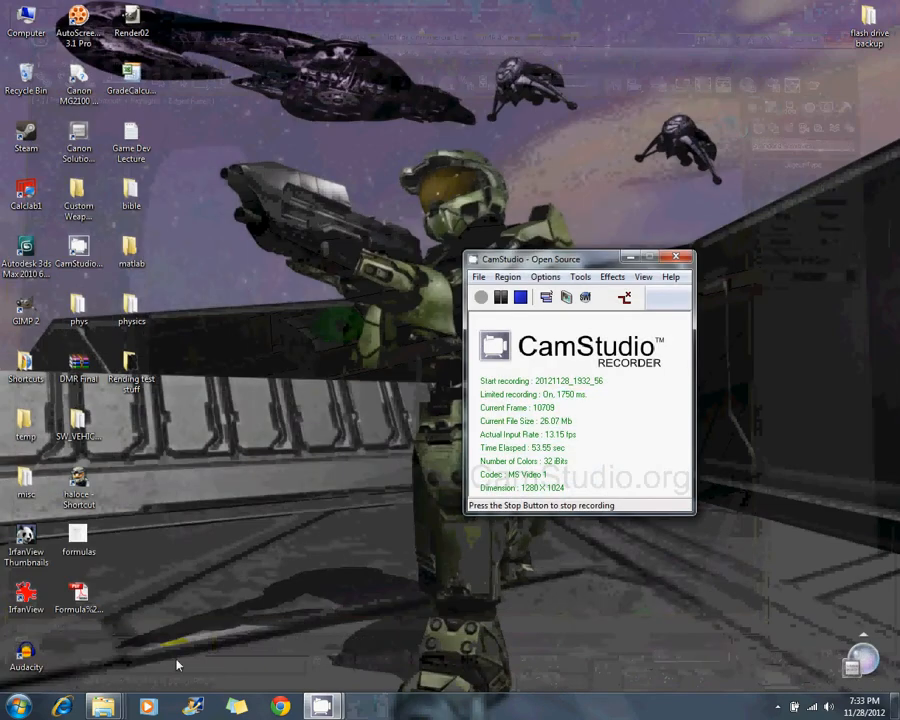
- Open cmd from the Halo Custom Edition folder and run "tool model weapons\ump_45" and "tool model weapons\ump_45\fp"
click(101, 698)
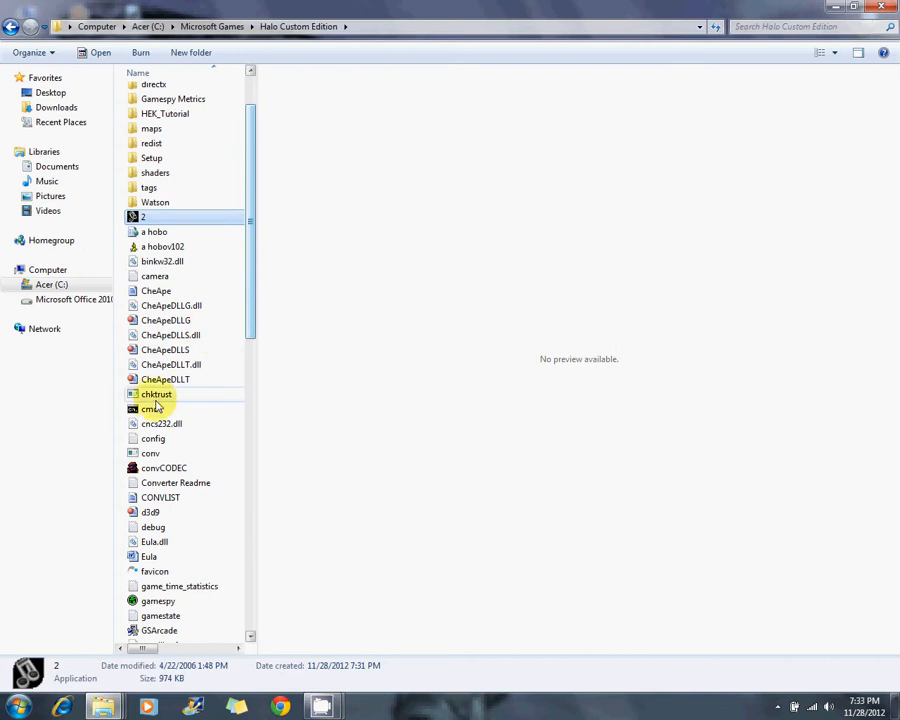
double_click(150, 410)
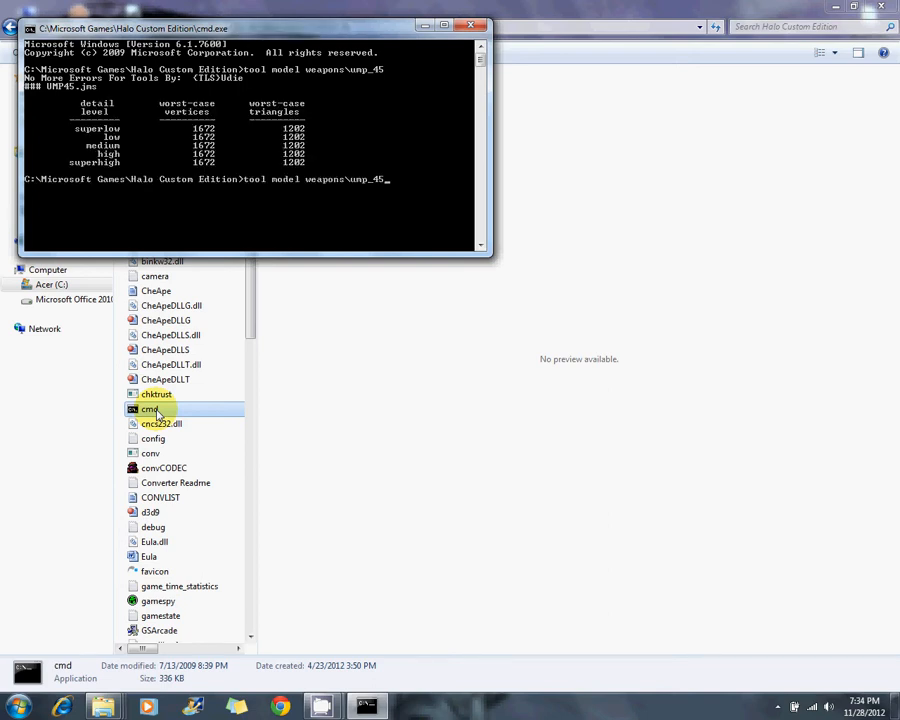
key(Return)
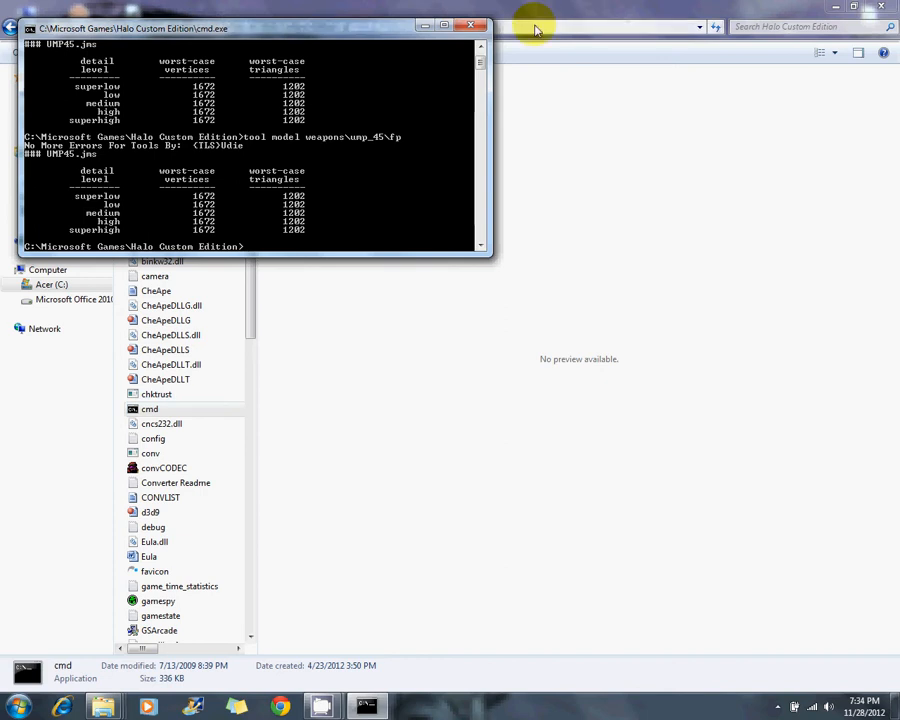
click(468, 24)
- Launch the kornman00v102 tag editor from the Halo Custom Edition folder
drag(253, 290, 249, 488)
click(171, 398)
double_click(172, 400)
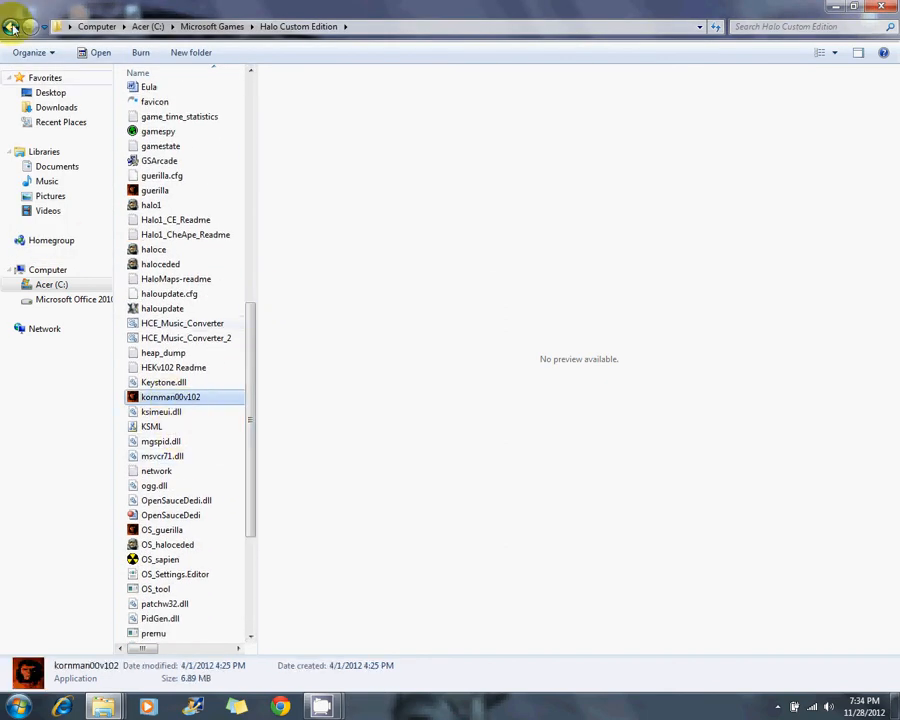
- Open the ump_45.weapon tag from the weapons\ump_45 folder
click(11, 22)
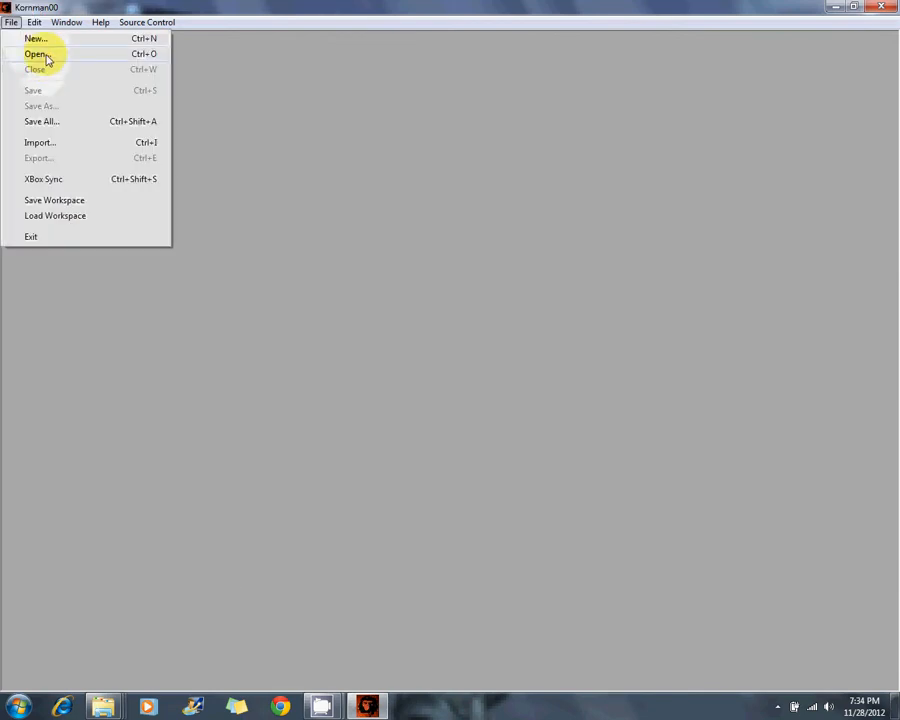
click(37, 54)
scroll(388, 331, down, 4)
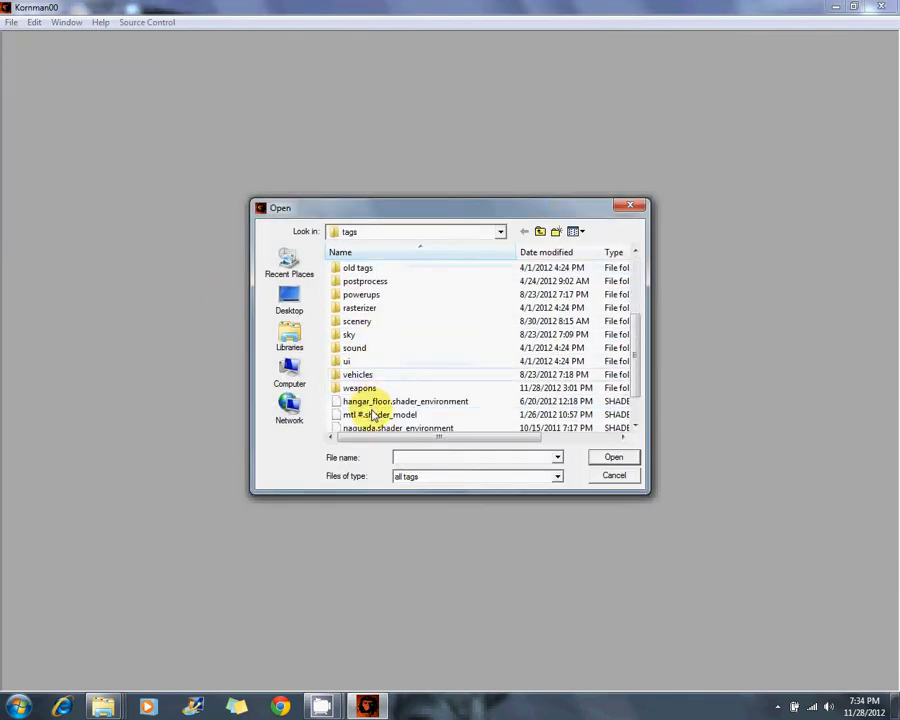
double_click(370, 388)
scroll(377, 346, down, 4)
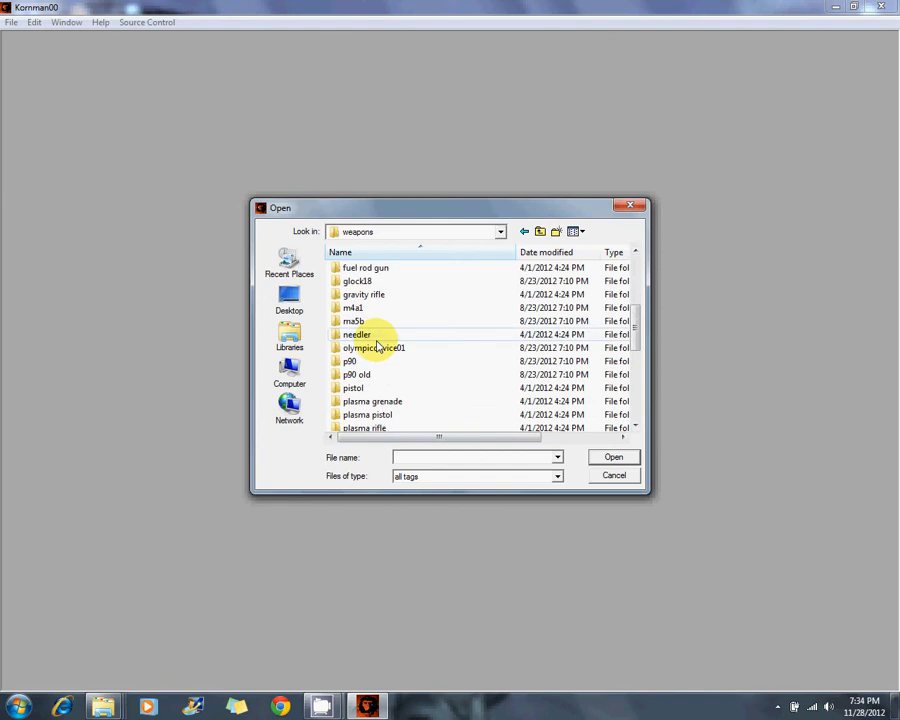
scroll(375, 348, down, 6)
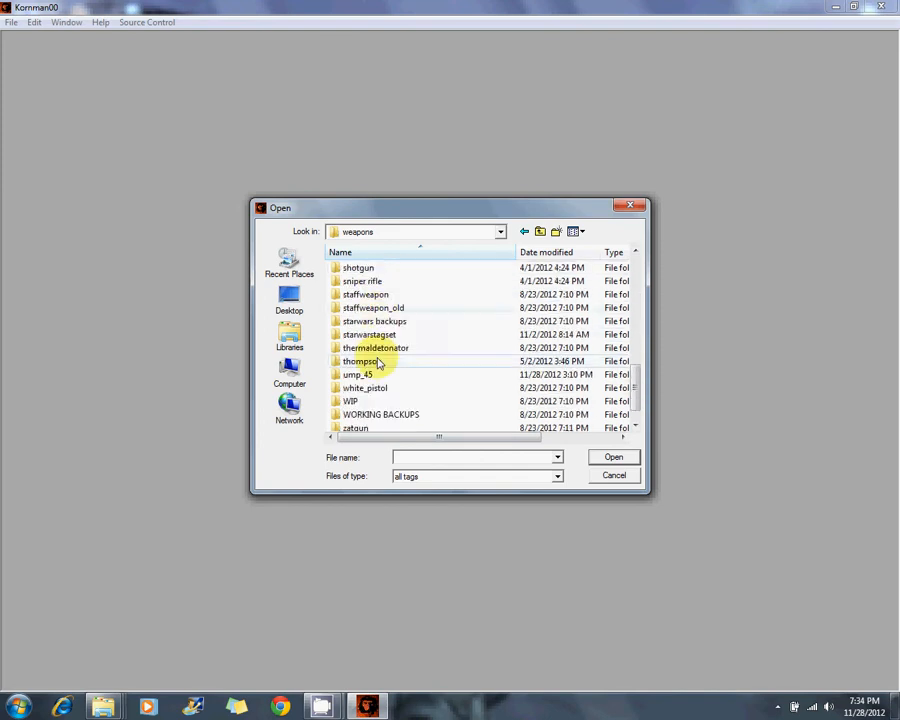
double_click(360, 348)
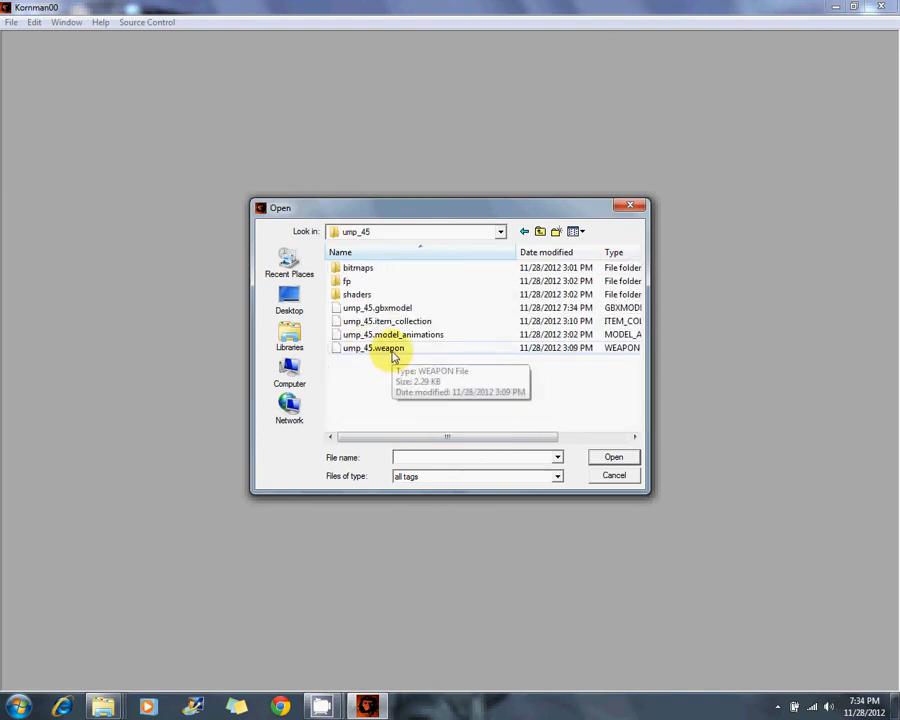
click(392, 350)
double_click(392, 350)
- Set the primary magazine's rounds reloaded to 25
drag(488, 100, 502, 524)
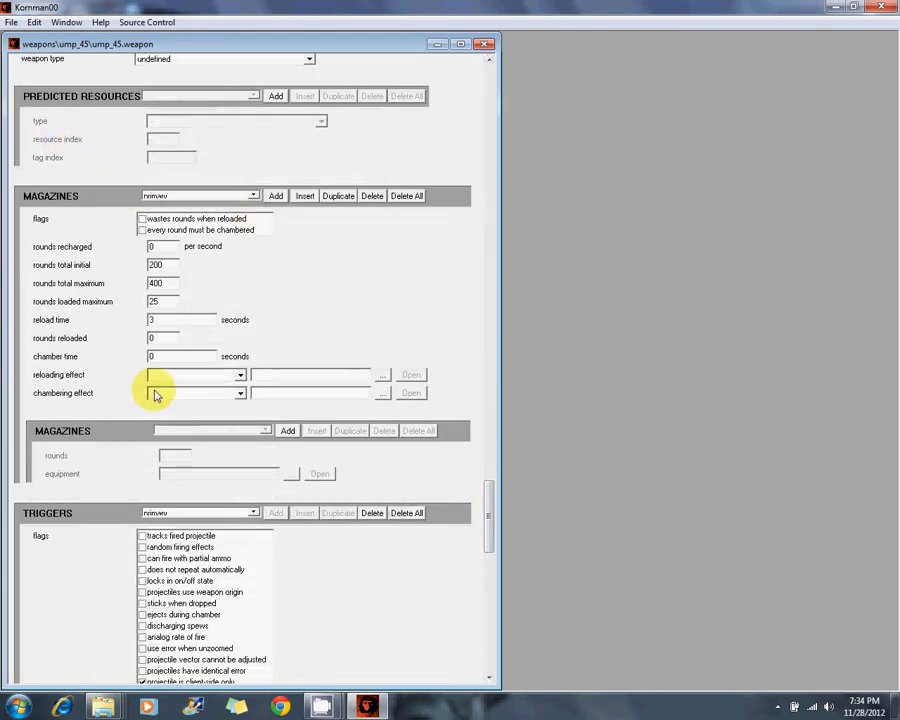
double_click(166, 338)
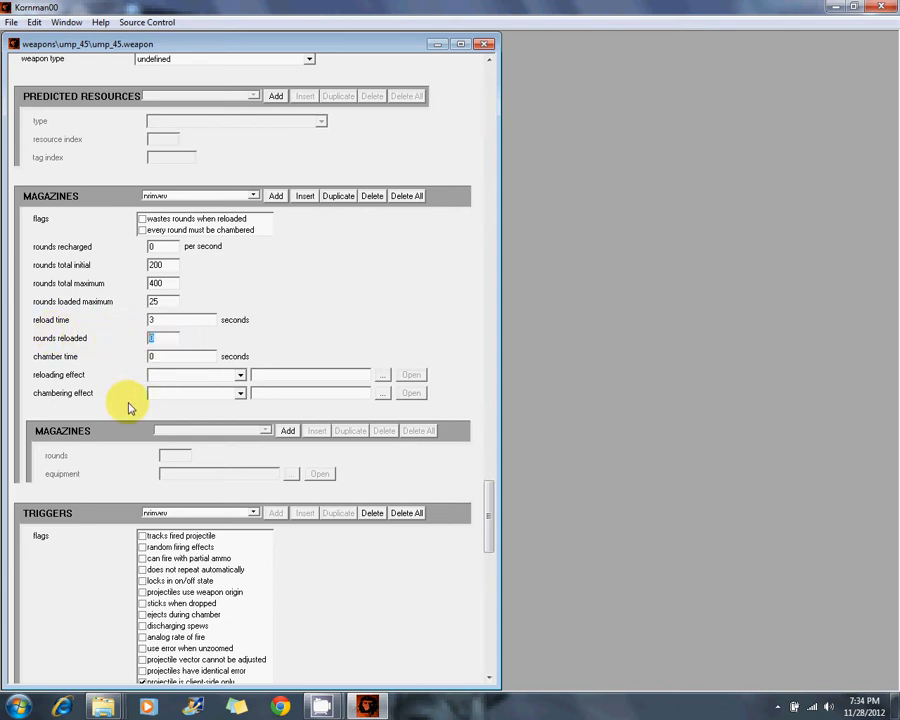
text(25)
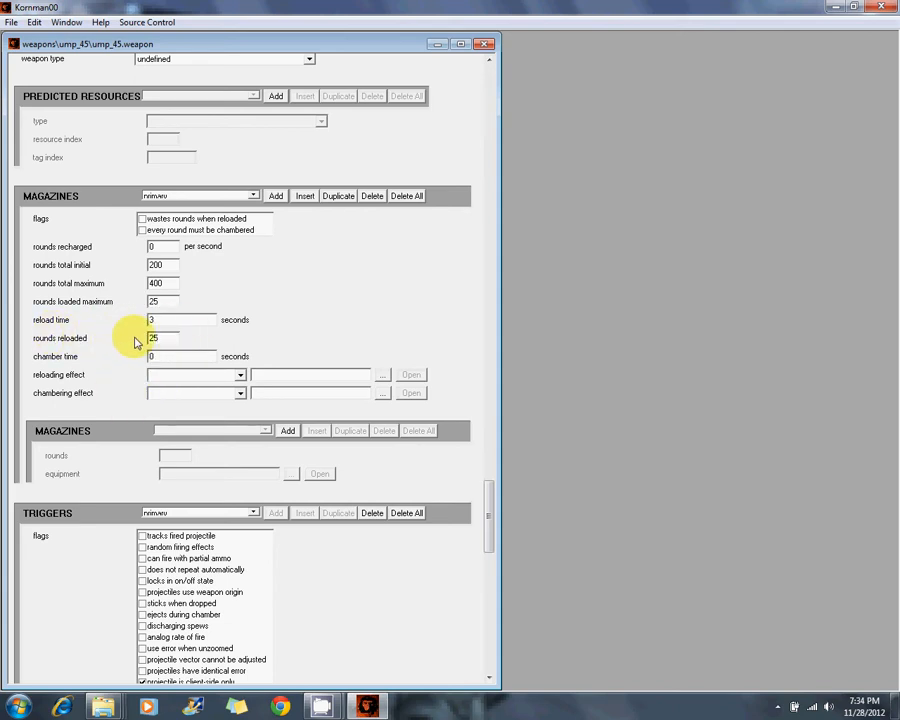
double_click(172, 300)
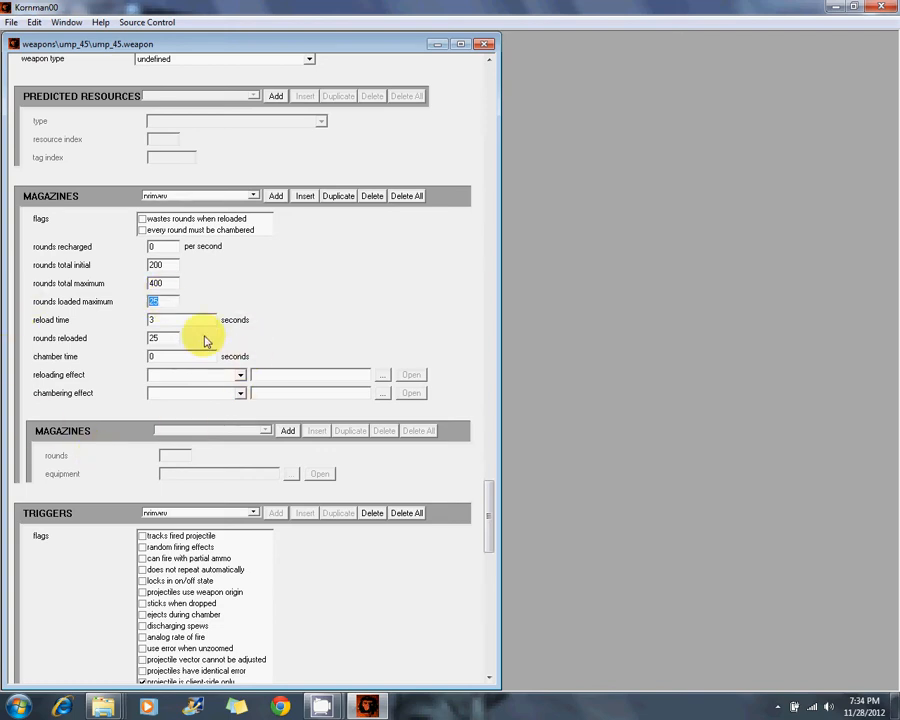
double_click(160, 337)
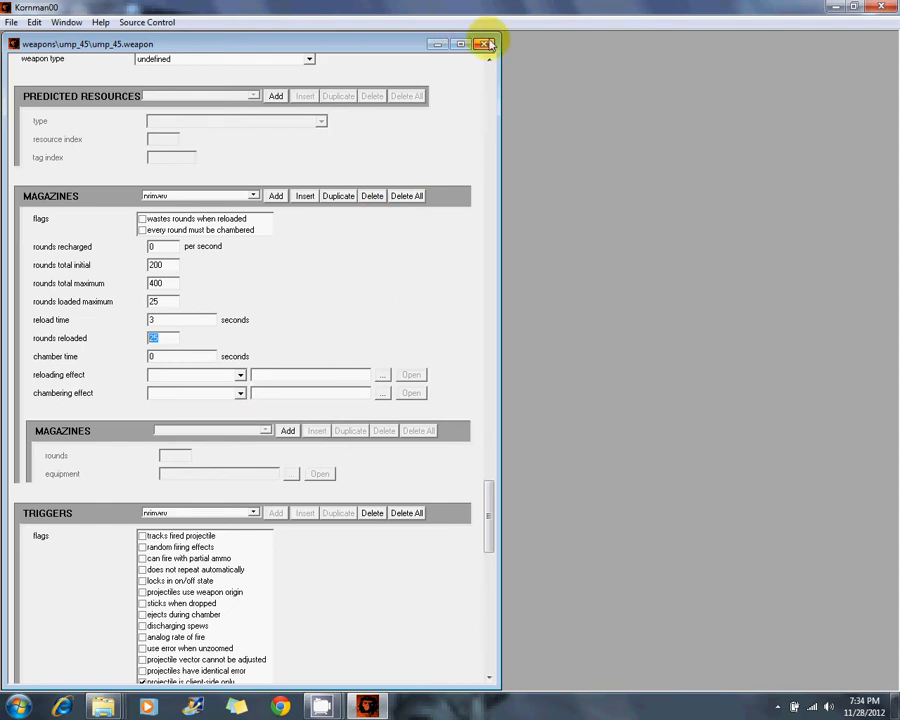
- Open the firing effect's fire bullet.effect tag, save a copy as fire bullet in the weapons\ump_45 folder, and close the tag
drag(488, 492, 466, 637)
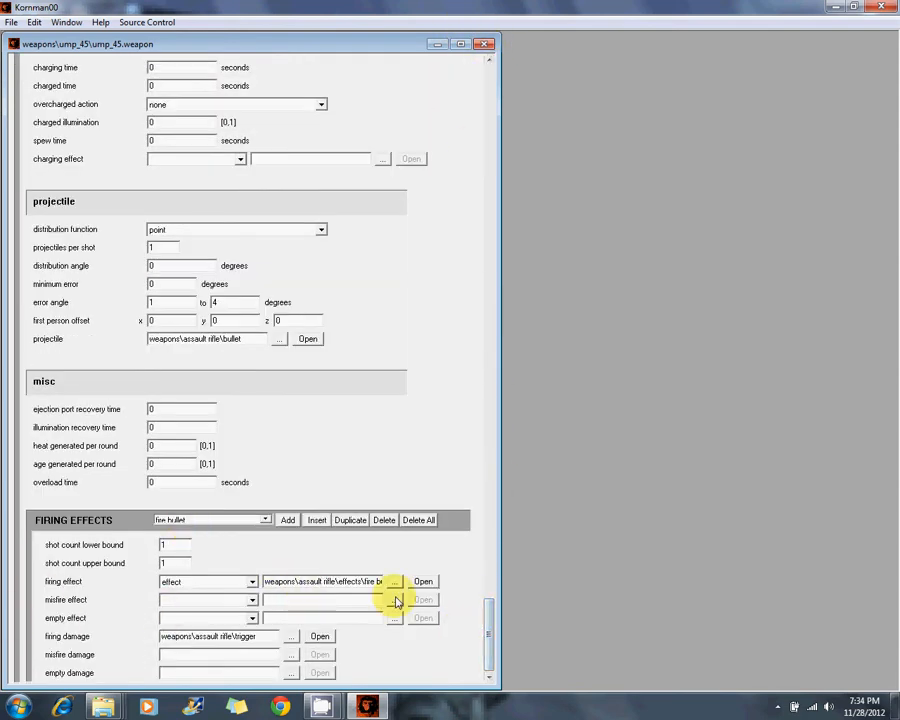
click(425, 581)
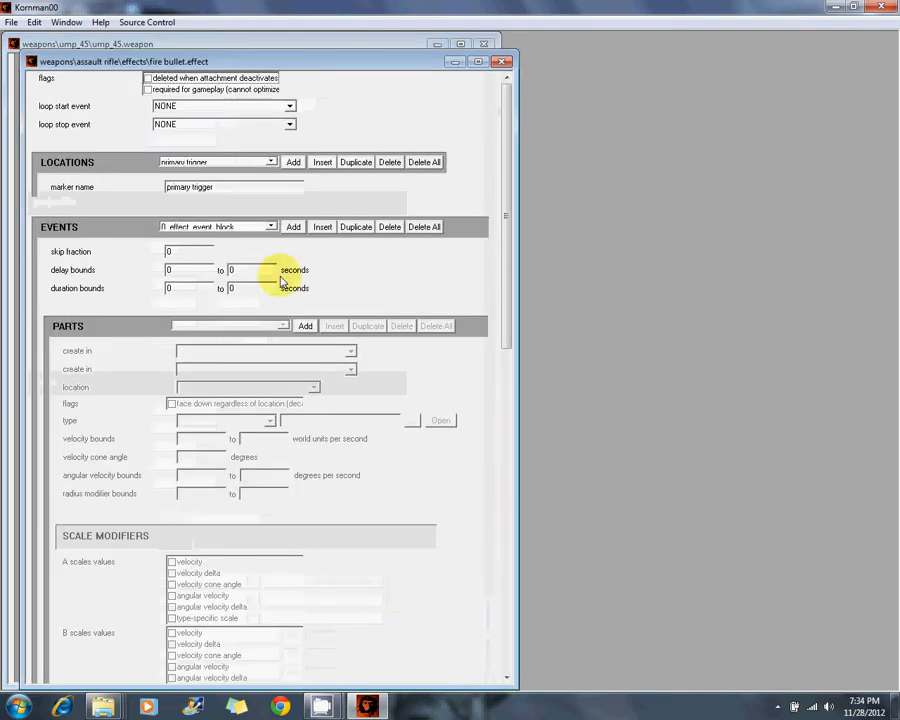
click(10, 22)
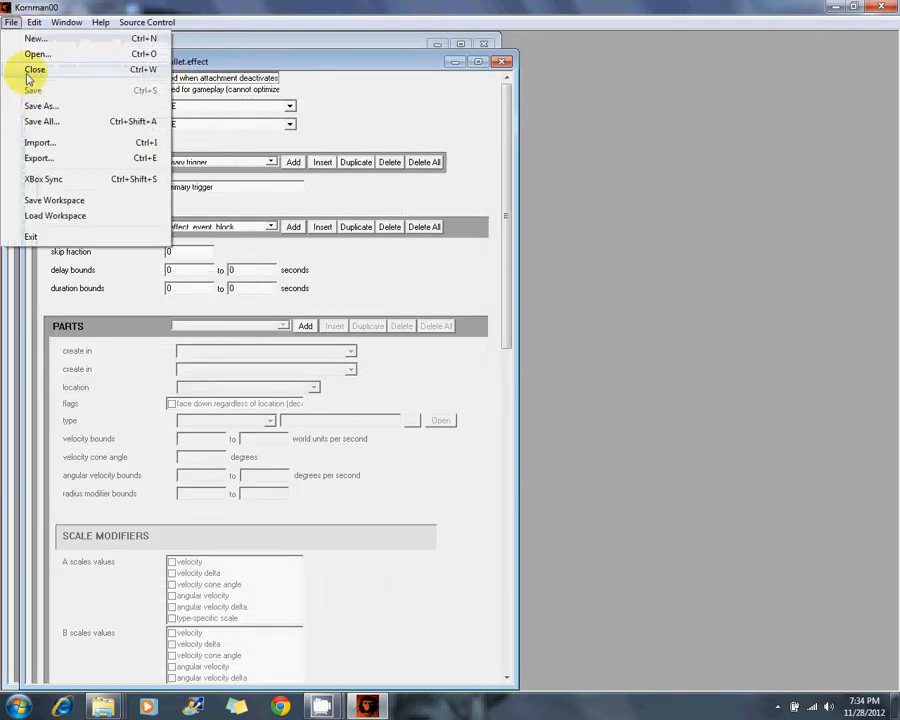
click(28, 102)
click(540, 231)
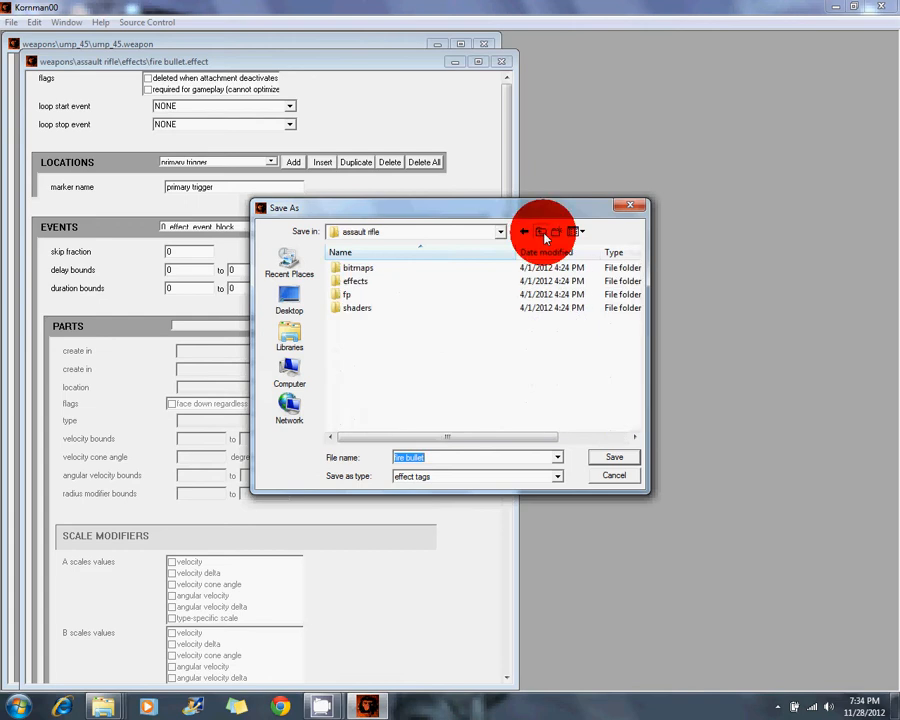
click(540, 231)
scroll(420, 365, down, 10)
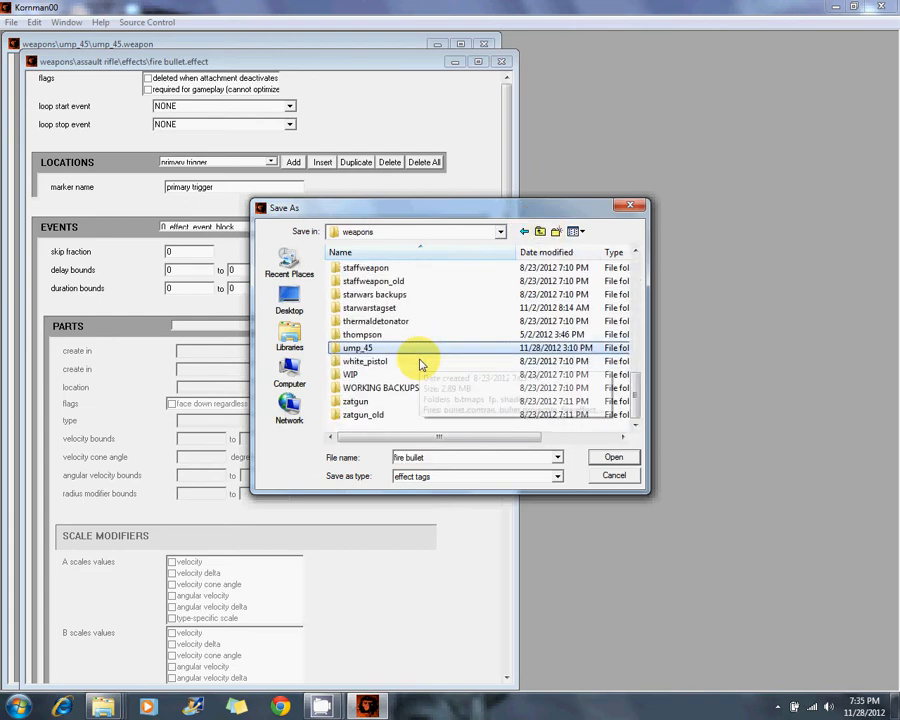
double_click(420, 362)
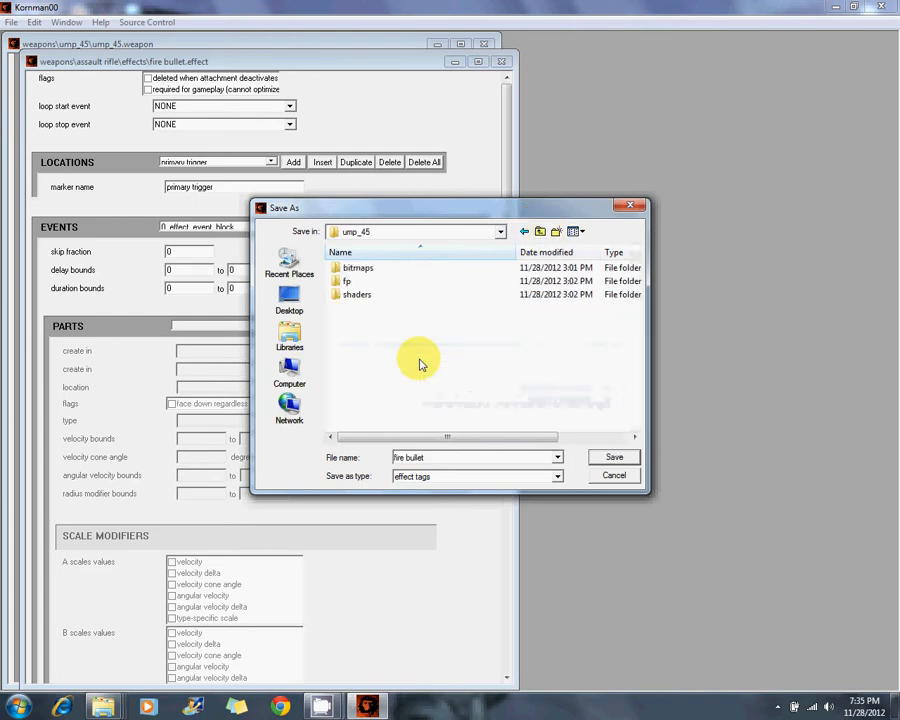
click(628, 462)
click(506, 61)
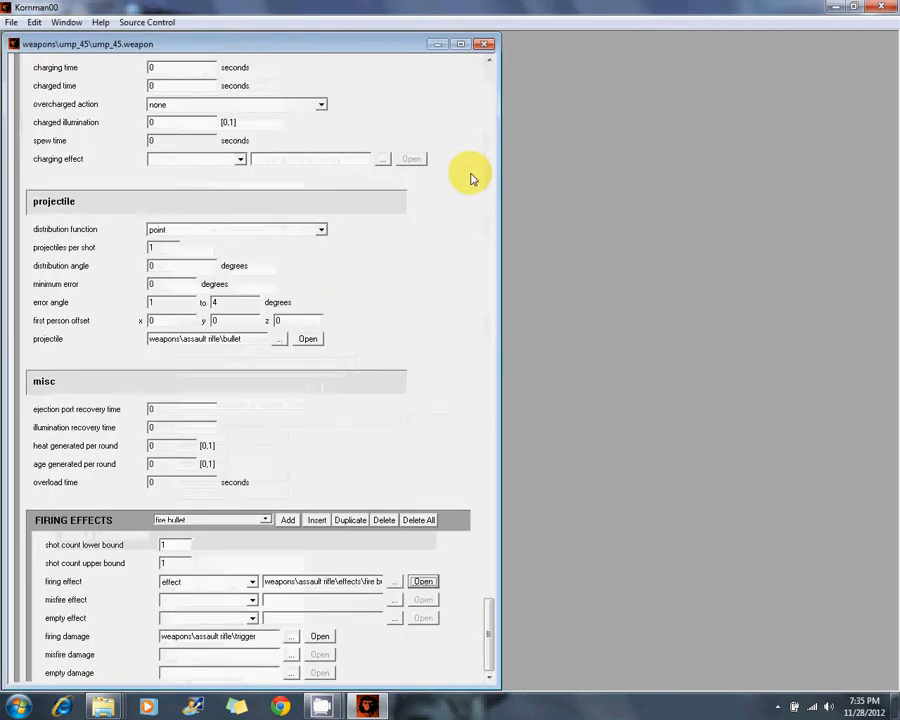
- Set the firing effect path to weapons\ump_45\fire bullet, save the ump_45 weapon tag, and close the tag editor
click(330, 581)
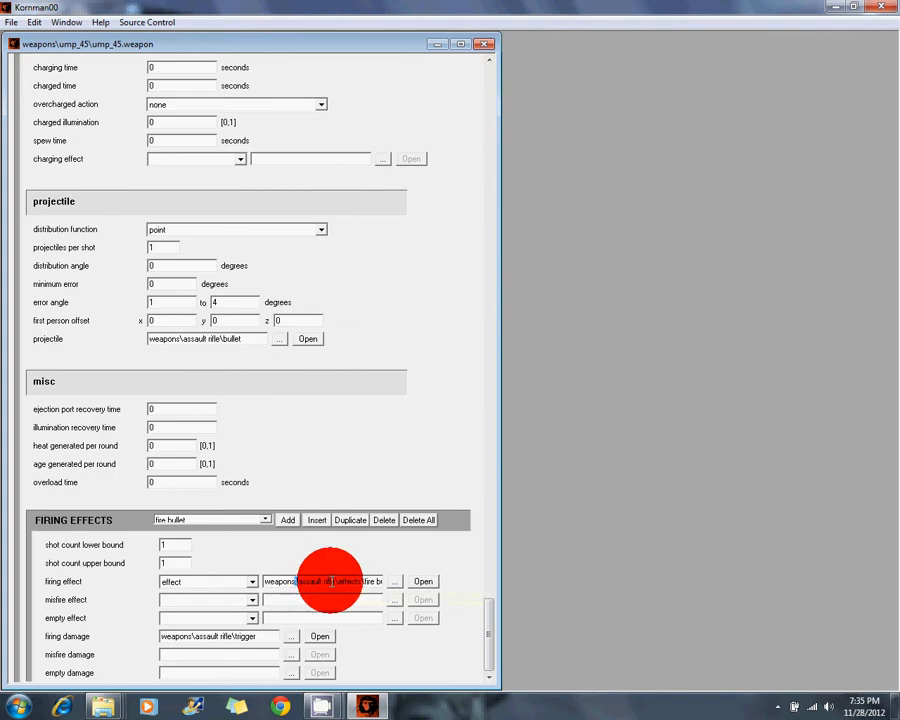
drag(330, 581, 590, 608)
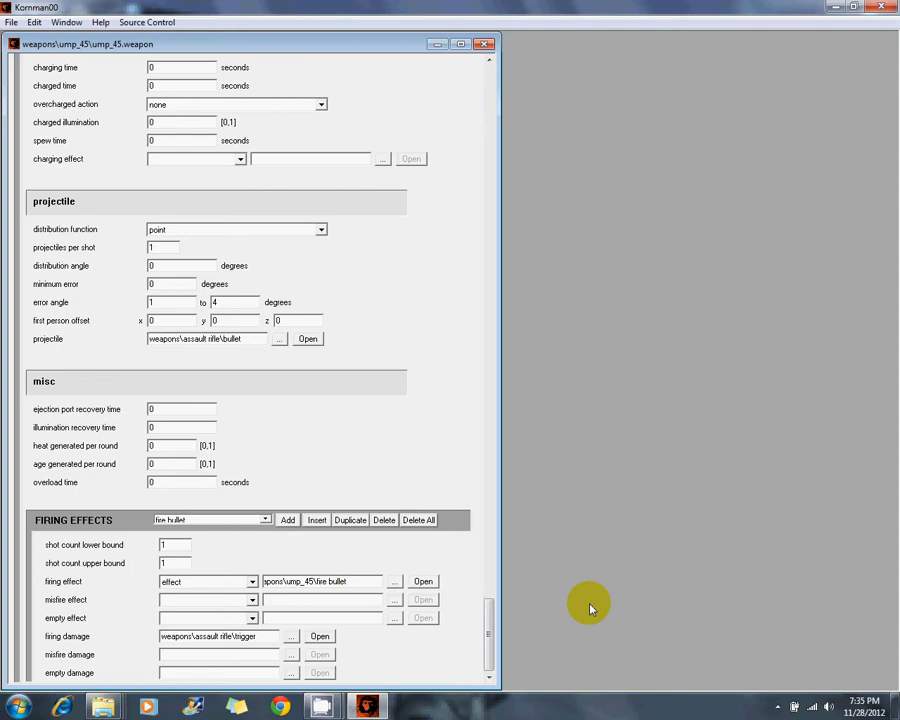
click(484, 44)
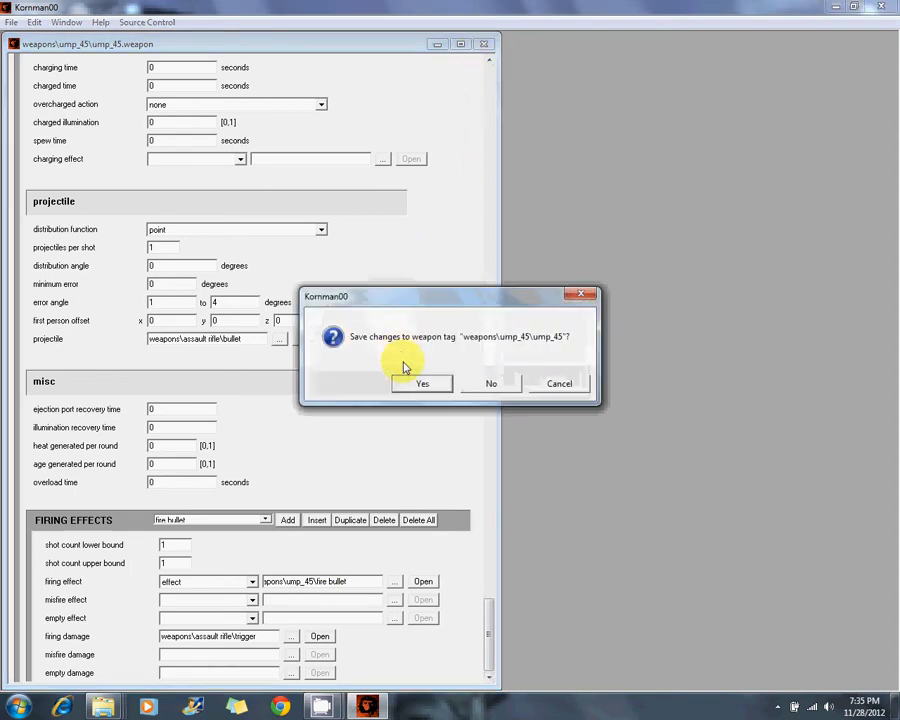
click(416, 380)
click(878, 7)
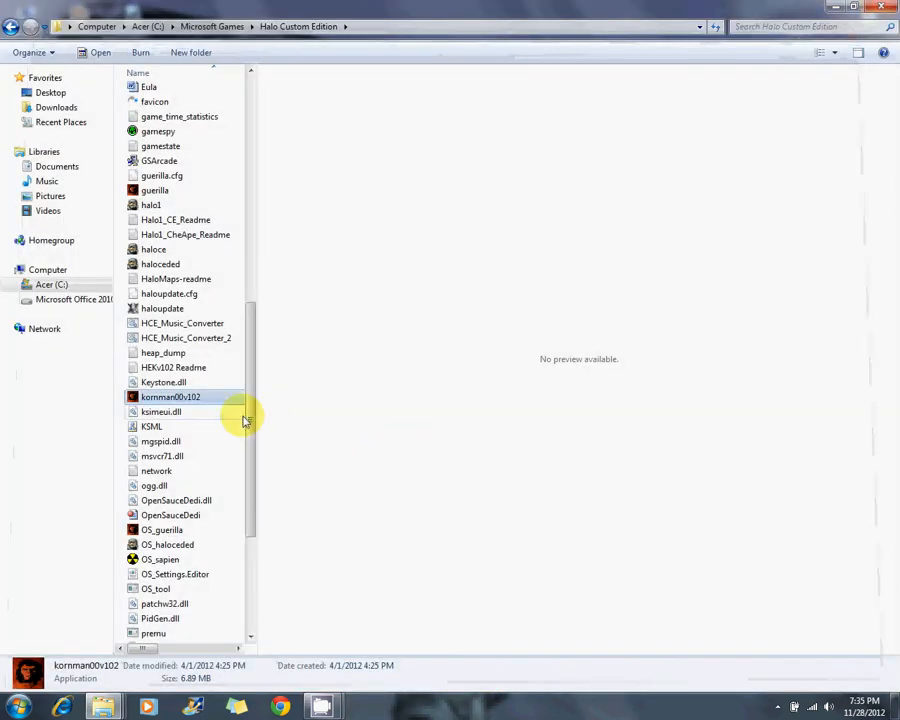
- Open the first-person ready scene from data\weapons\UMP_45\animations\max files in 3ds Max
drag(247, 418, 255, 175)
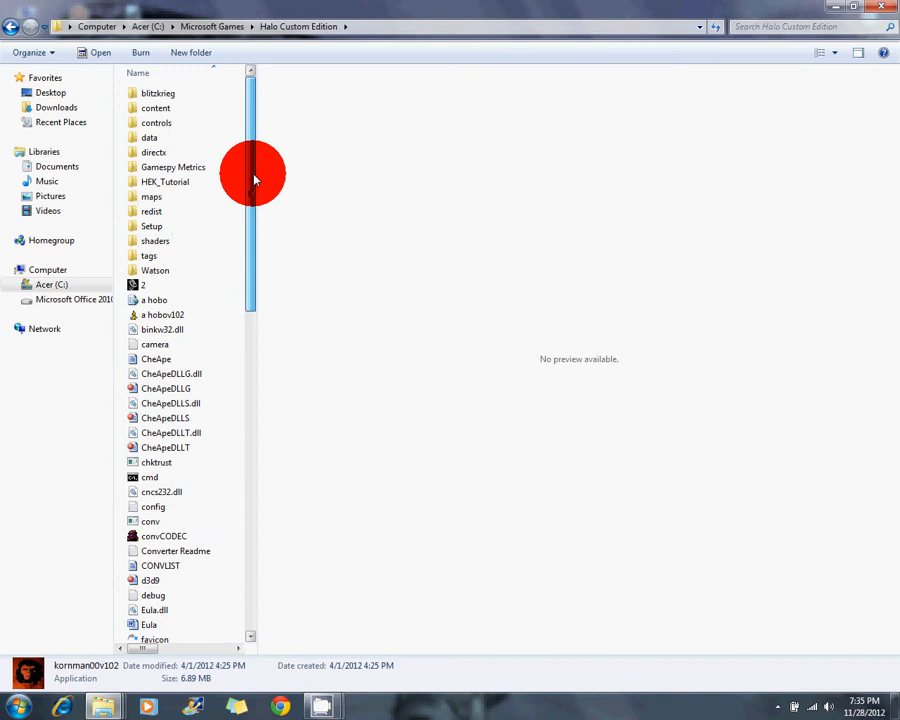
double_click(155, 143)
double_click(157, 255)
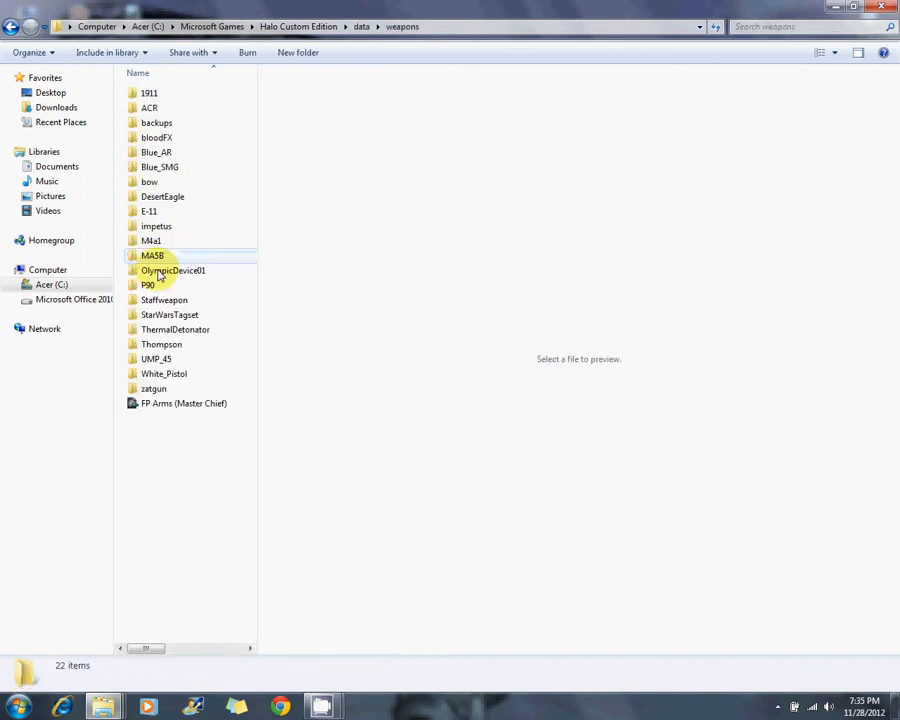
double_click(160, 360)
double_click(167, 93)
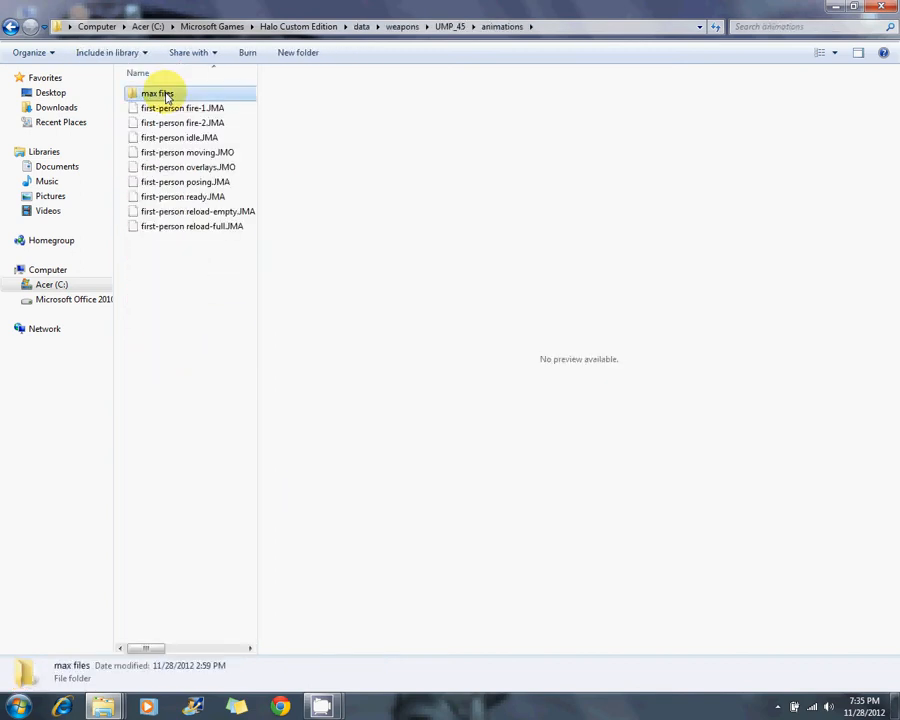
double_click(155, 93)
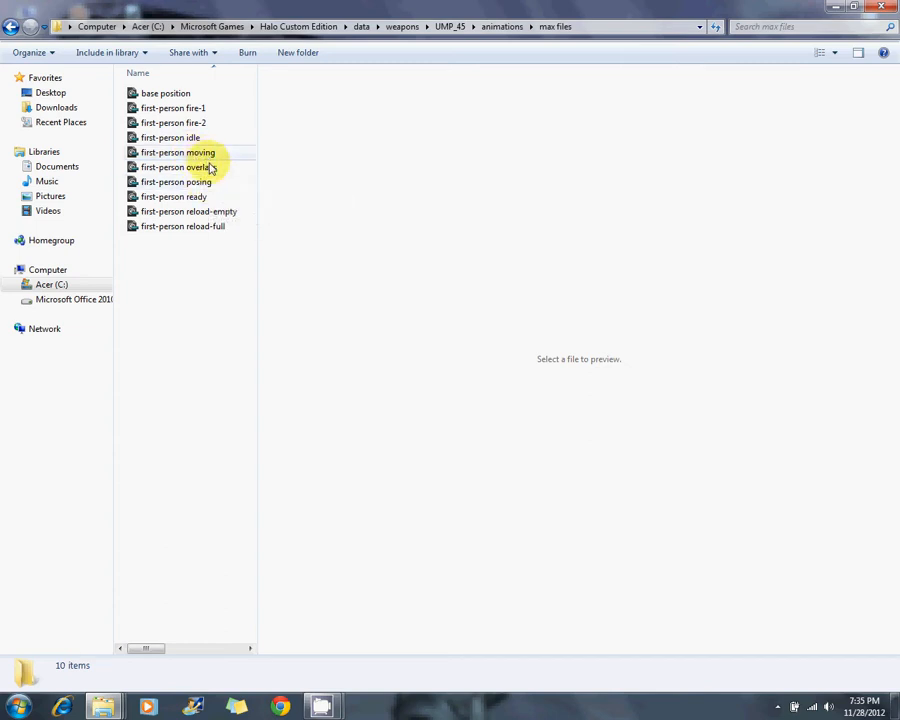
click(203, 197)
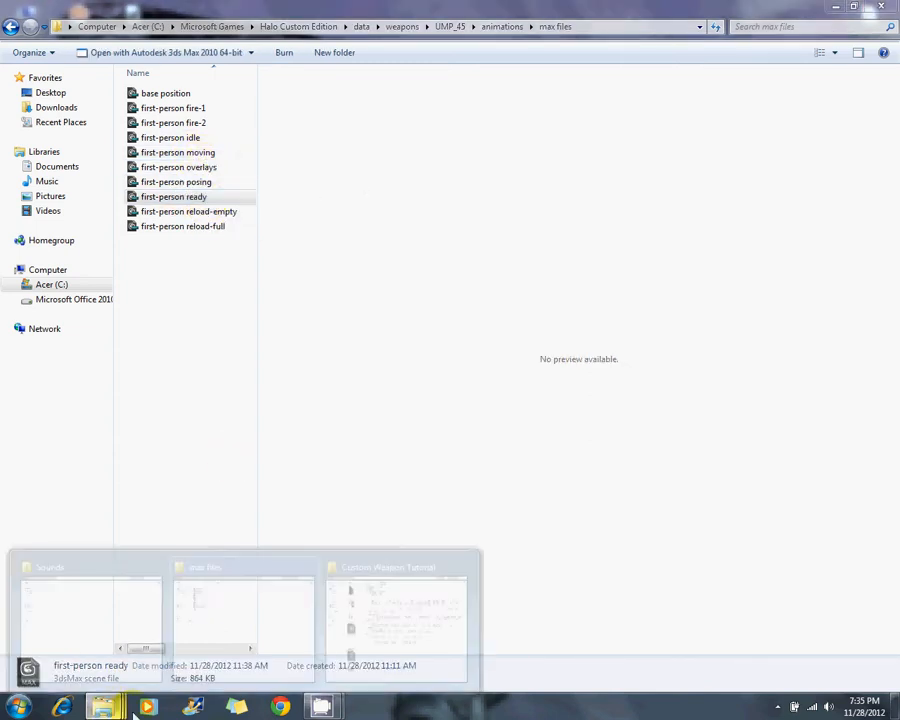
- Open the Misc sounds Audacity project from the Custom Weapon Tutorial\Sounds folder and restore its window to a smaller size
click(388, 603)
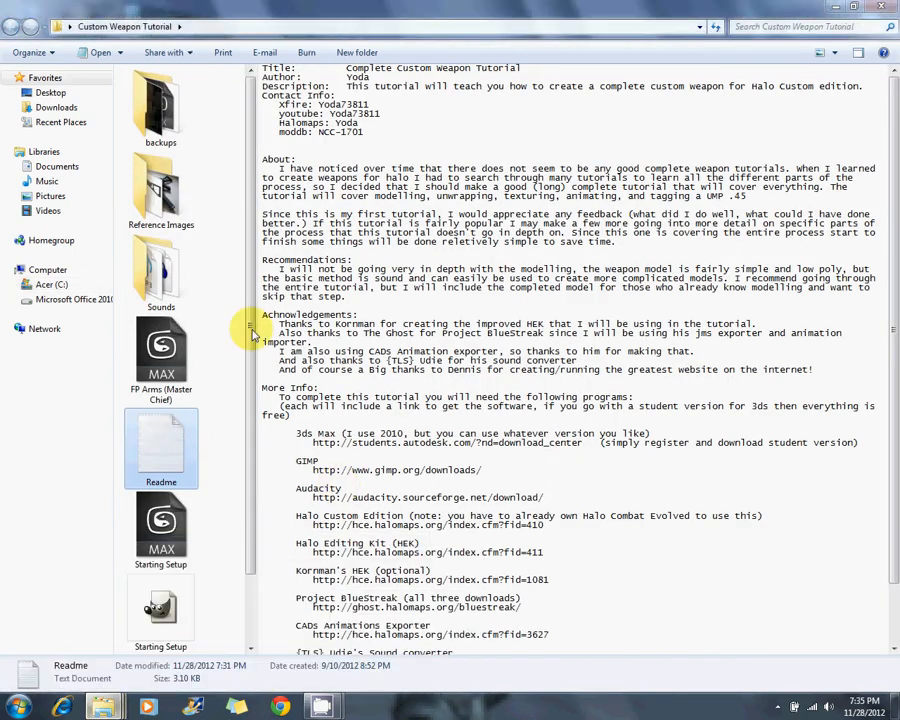
double_click(169, 281)
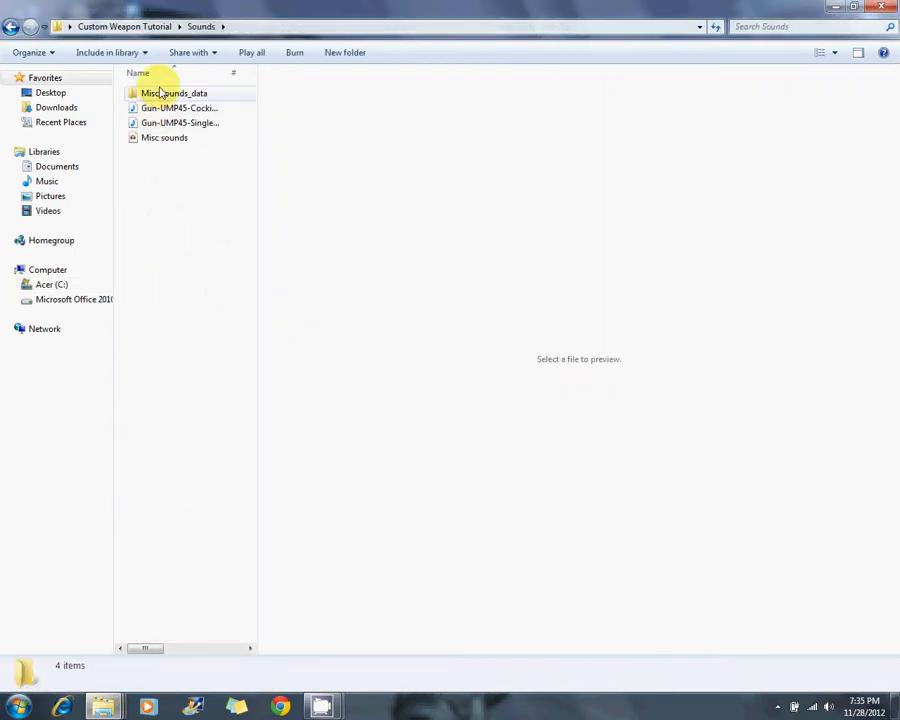
double_click(161, 140)
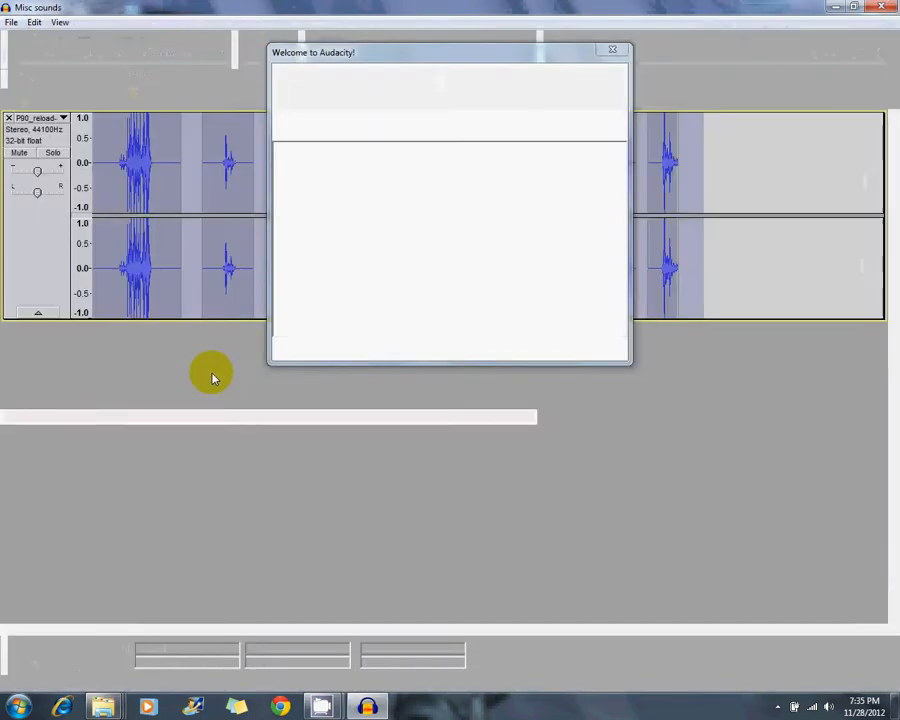
click(581, 348)
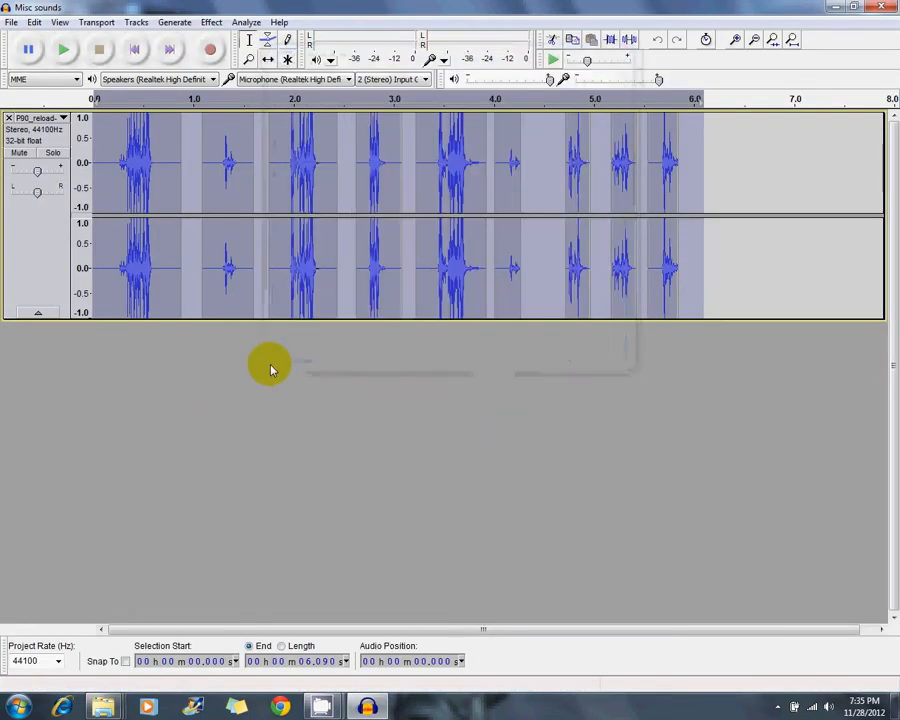
drag(774, 164, 1, 88)
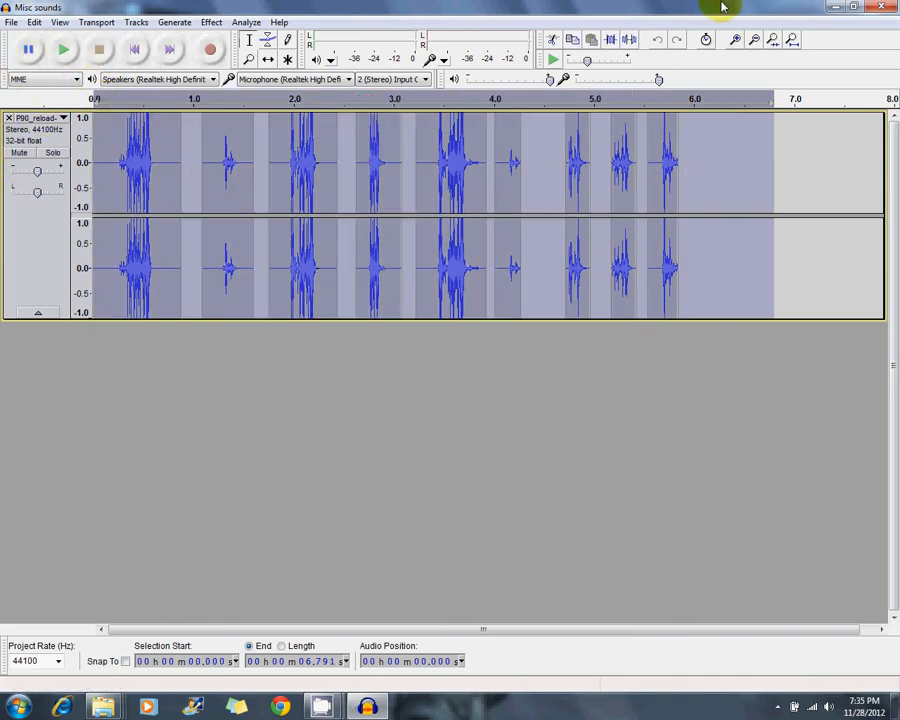
drag(722, 6, 767, 267)
- Preview the Gun-UMP45-Cocking1 and Gun-UMP45-SingleShot1 sound files in the Sounds folder
click(165, 108)
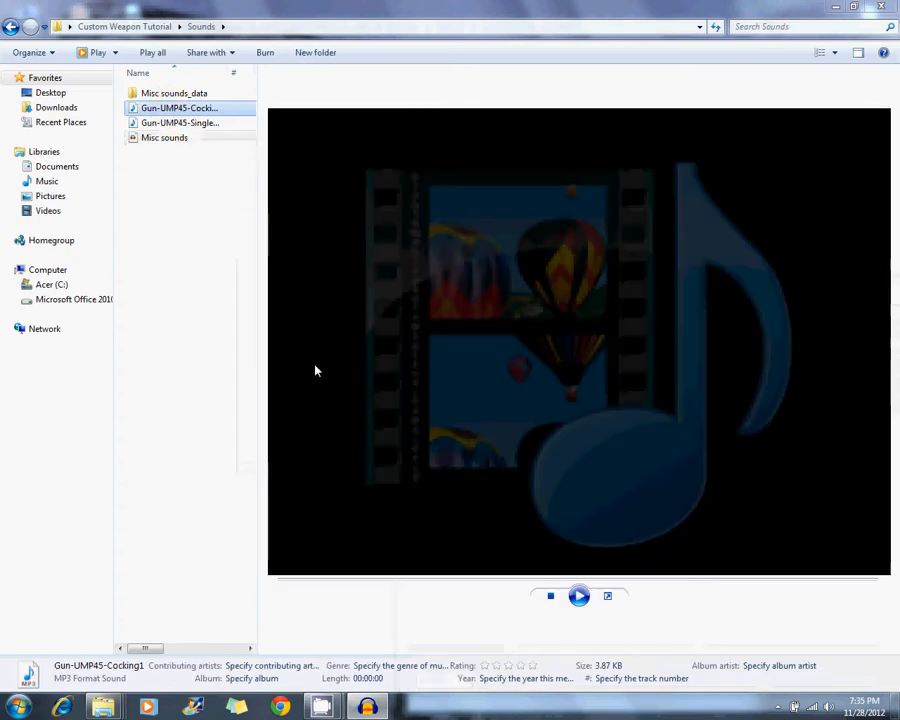
click(180, 122)
click(579, 597)
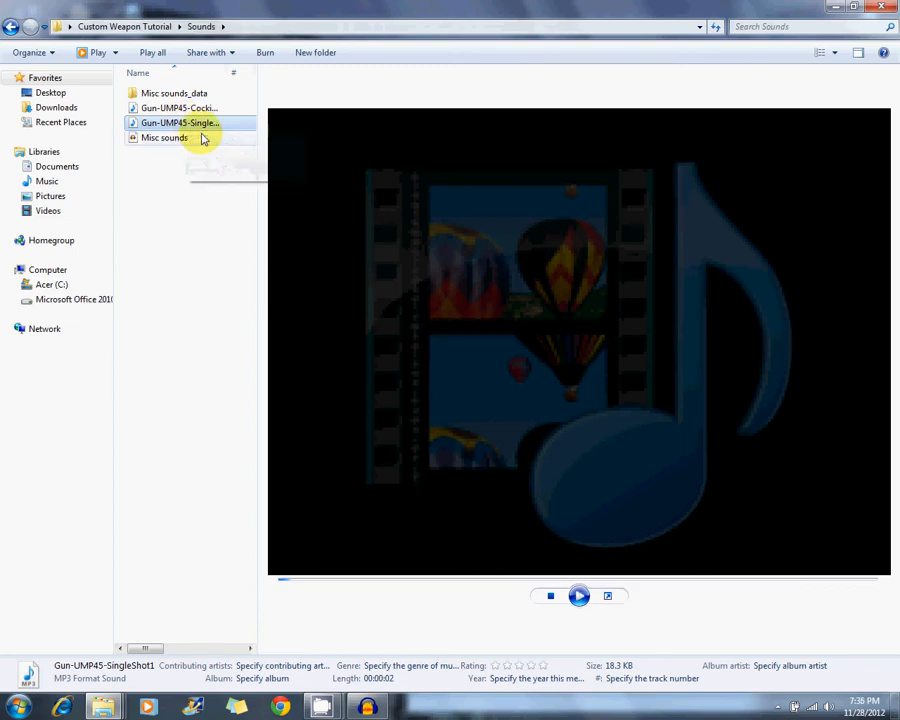
- Paste a copy of Gun-UMP45-SingleShot1 into data\weapons\UMP_45\sounds and rename it fire-1
click(106, 703)
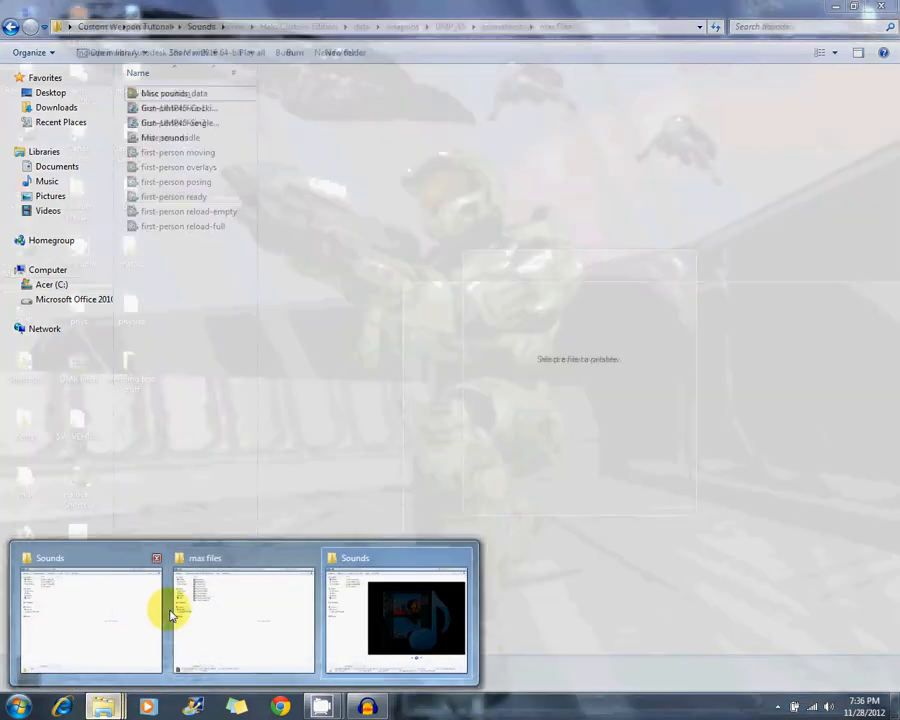
click(178, 610)
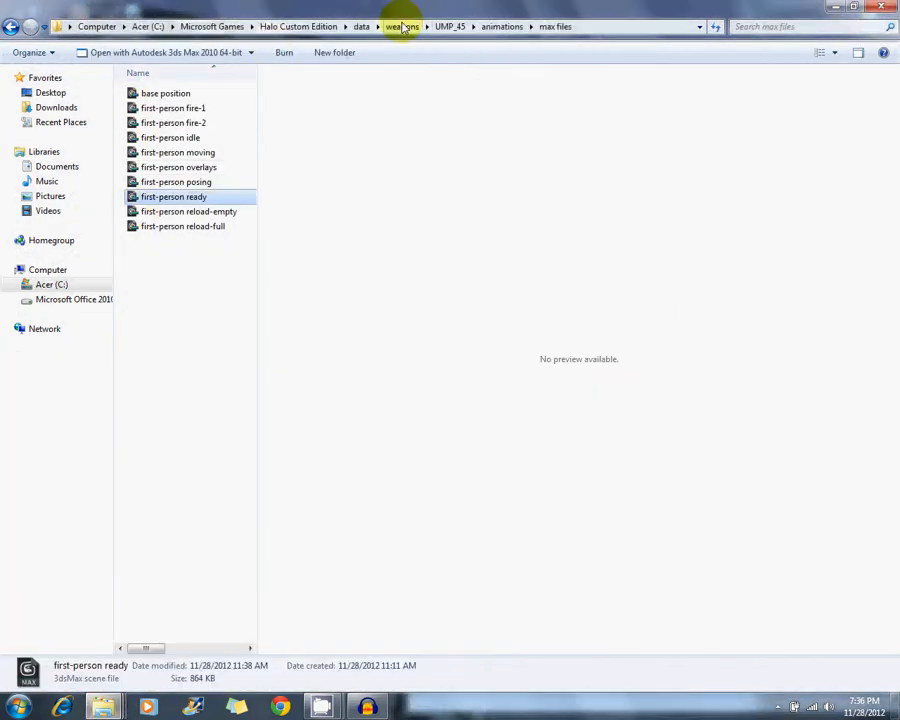
click(447, 27)
double_click(158, 170)
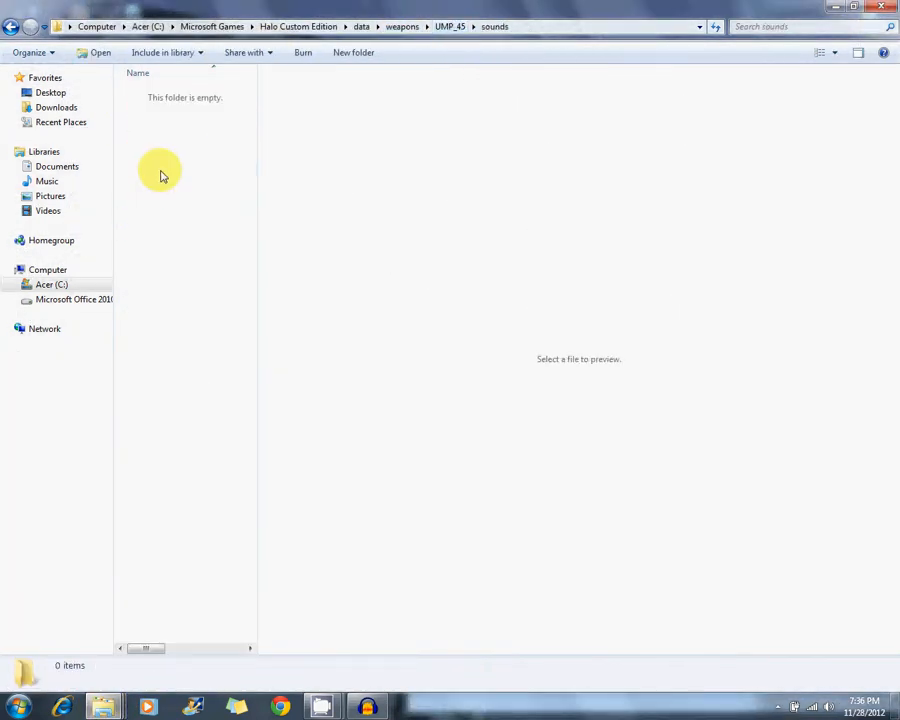
key(ctrl+v)
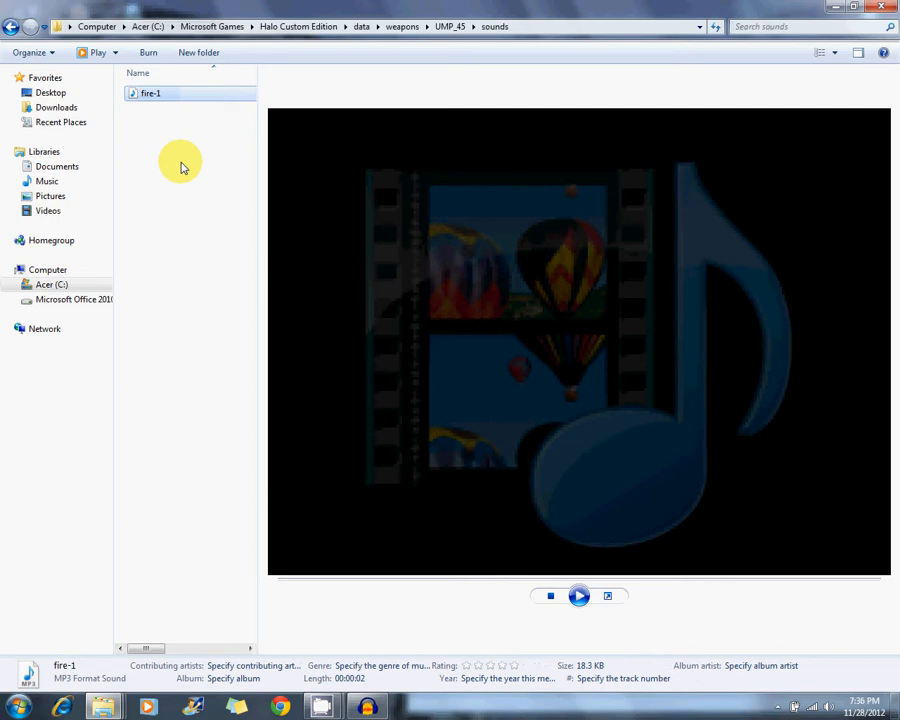
- Return to the tutorial's Sounds folder and place the Misc sounds Audacity window beside its file list
click(133, 153)
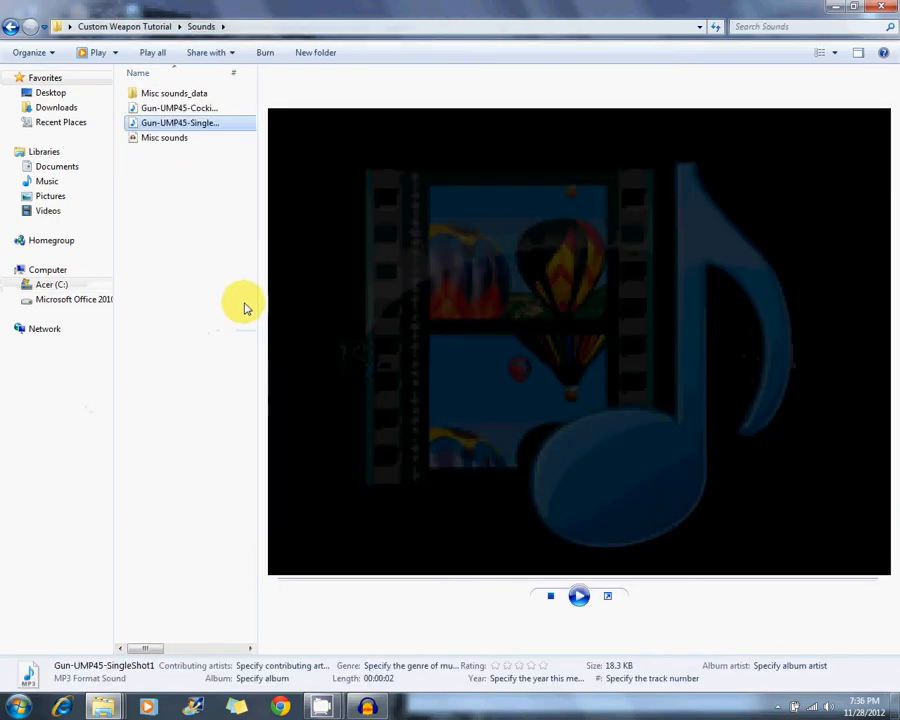
click(186, 109)
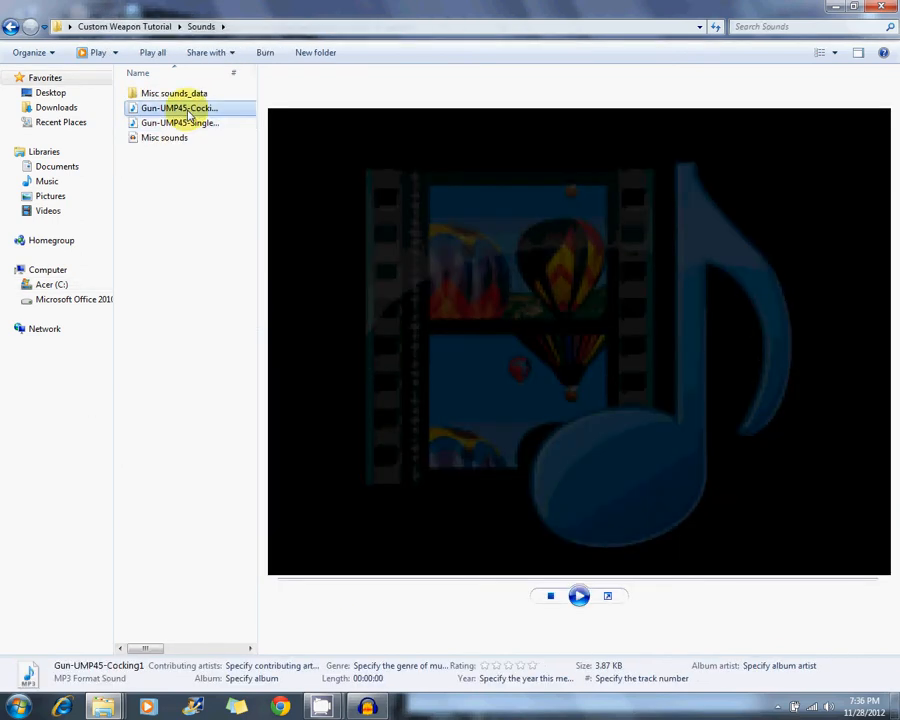
click(199, 233)
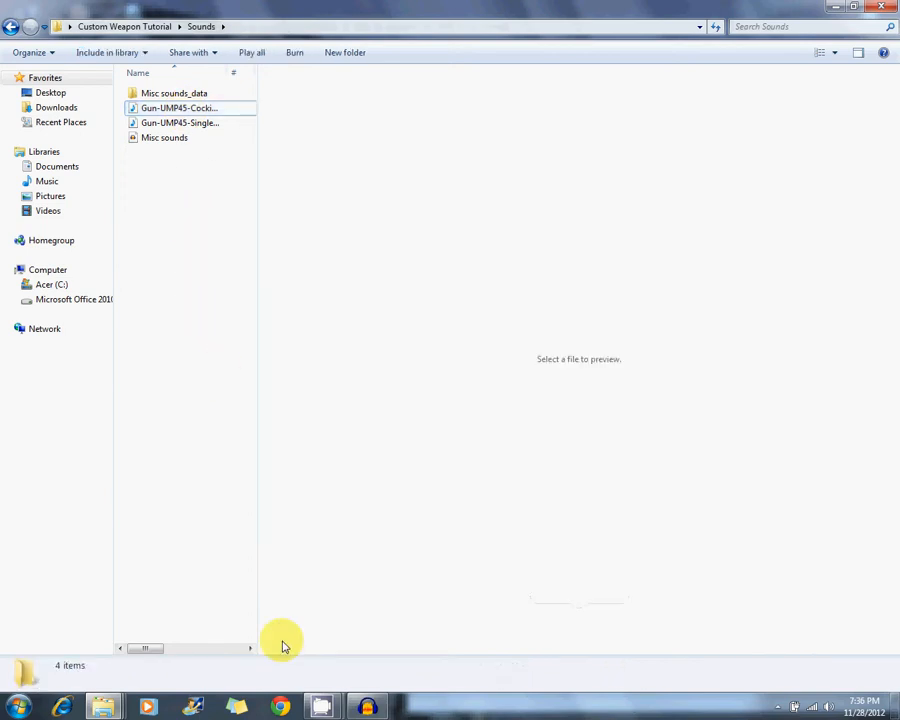
click(369, 708)
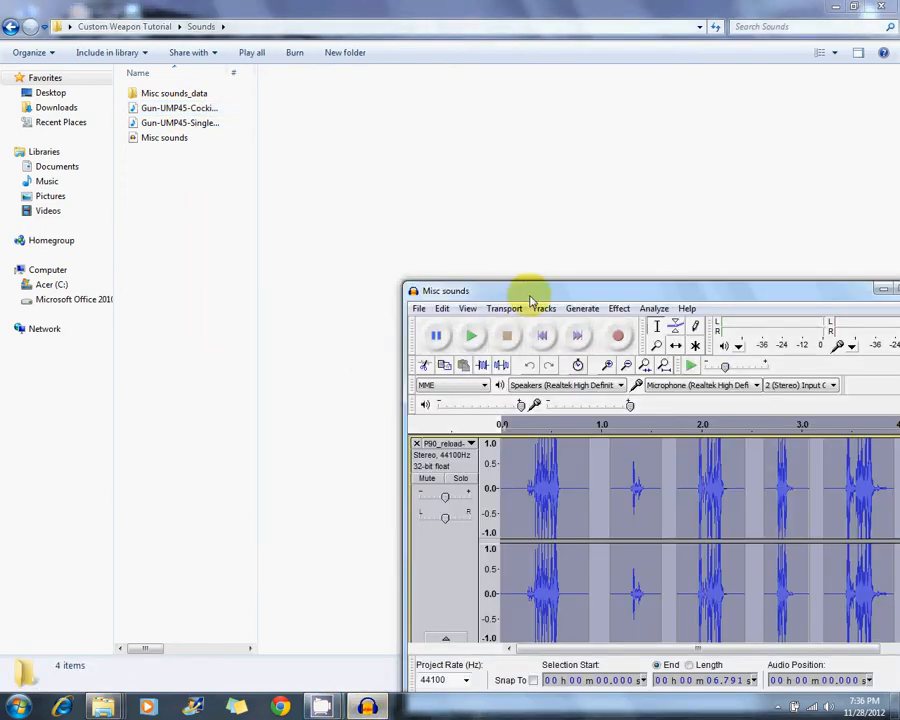
drag(527, 289, 259, 86)
double_click(259, 86)
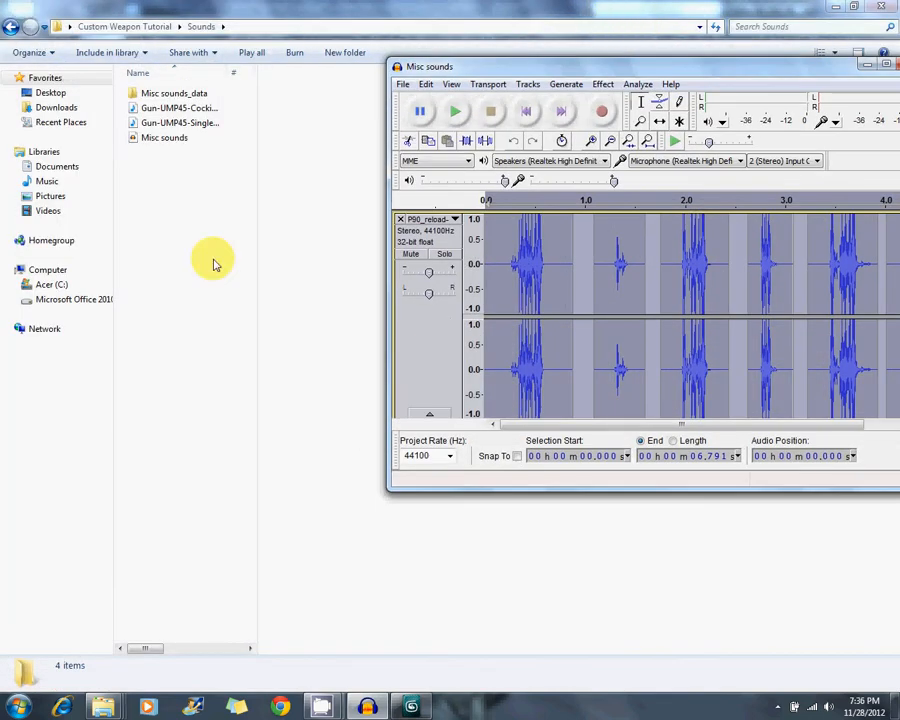
- Start an empty second Audacity window and position it below the Misc sounds window
click(18, 706)
click(55, 565)
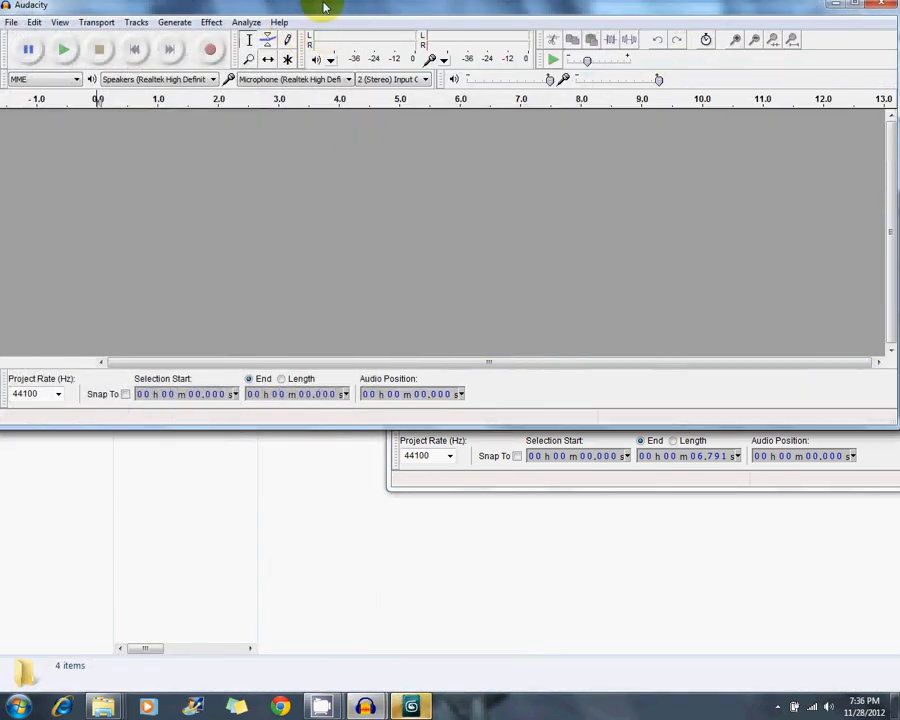
drag(323, 8, 389, 322)
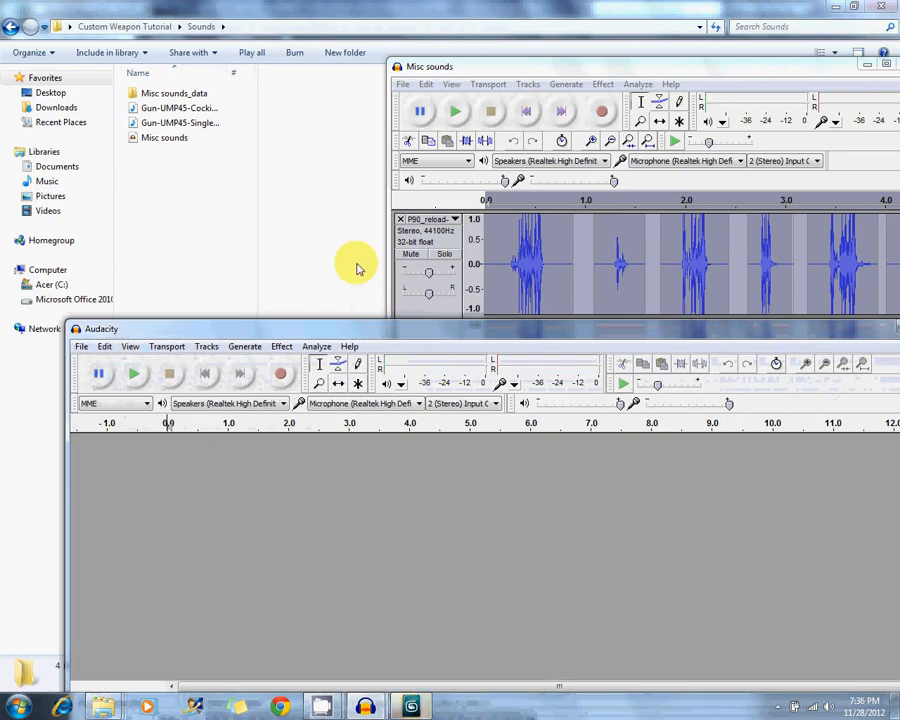
- Switch to 3ds Max with the first-person ready scene and dismiss its startup dialogs
click(411, 707)
click(618, 479)
click(548, 438)
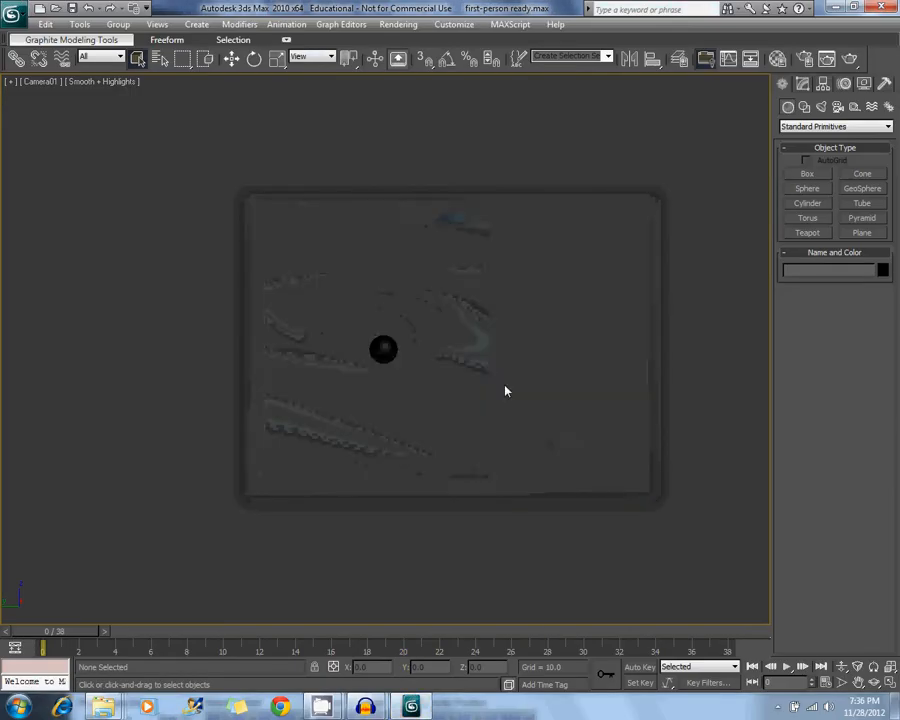
- Show the camera view beside a perspective view of the arms and gun, and scrub the ready animation to frame 19
click(893, 684)
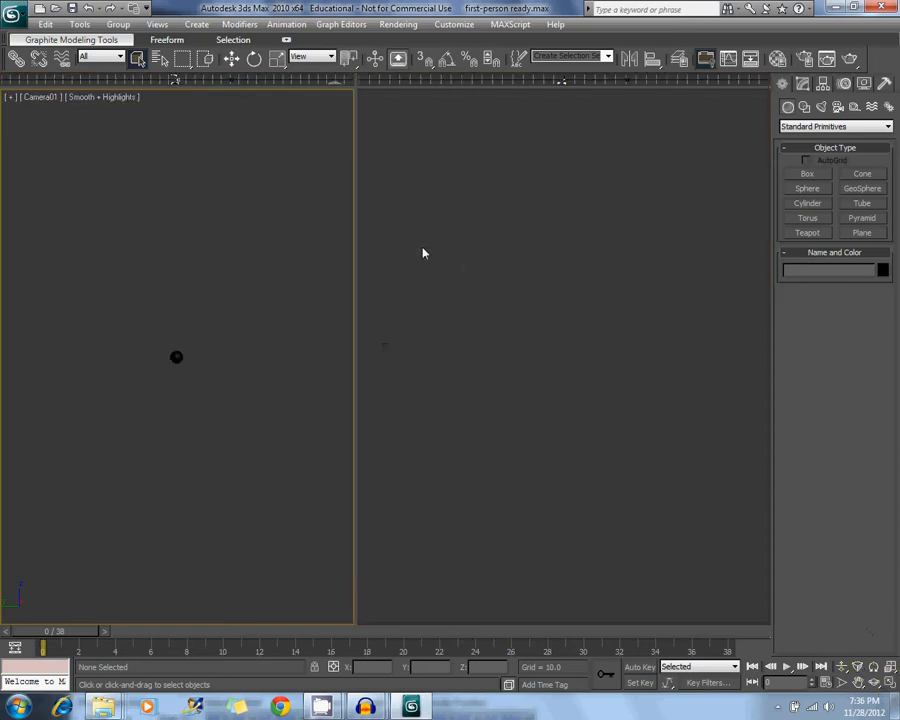
drag(544, 257, 383, 672)
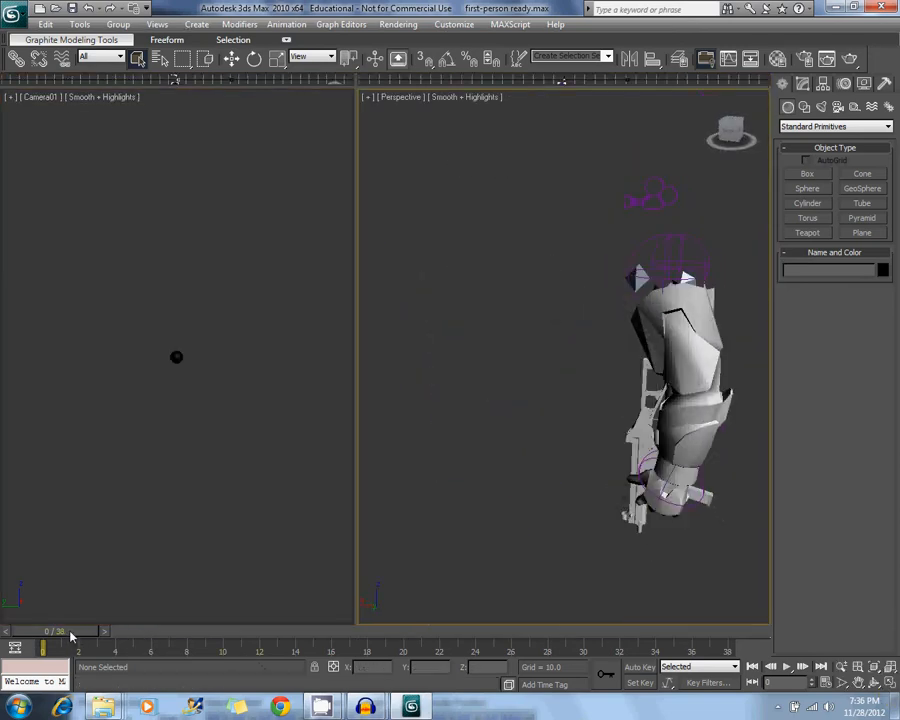
drag(71, 636, 404, 629)
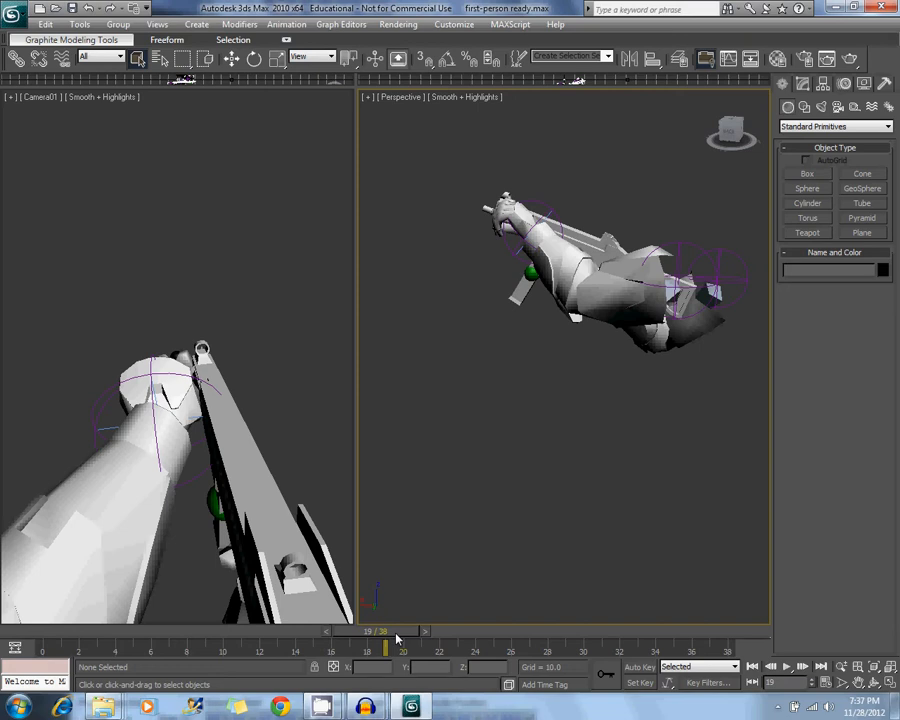
- Load Gun-UMP45-Cocking1 from the tutorial's Sounds folder into the empty Audacity window and maximize that window
mouse_move(366, 710)
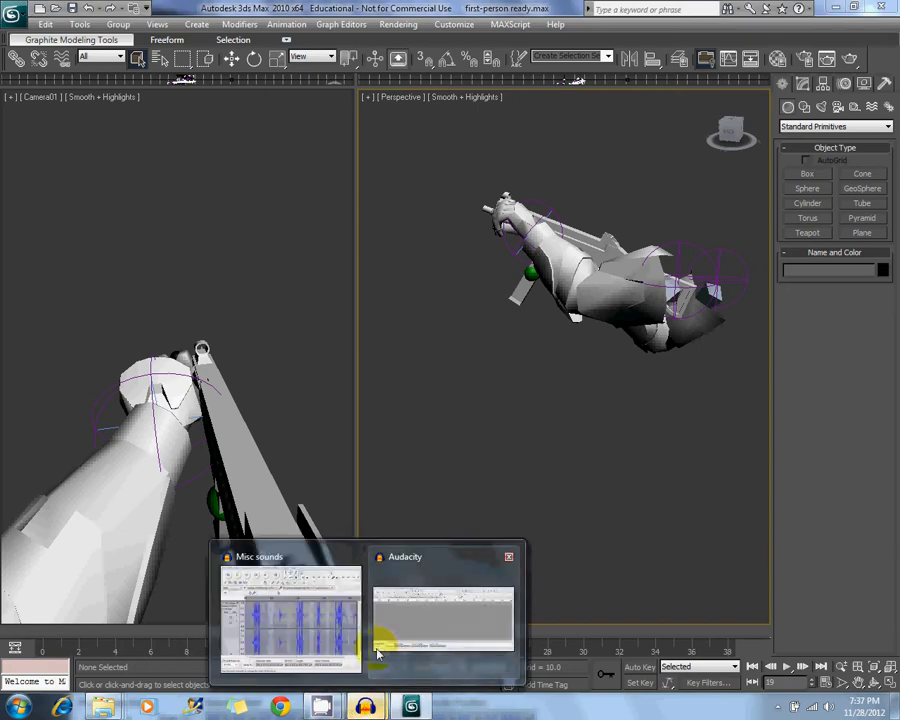
click(410, 620)
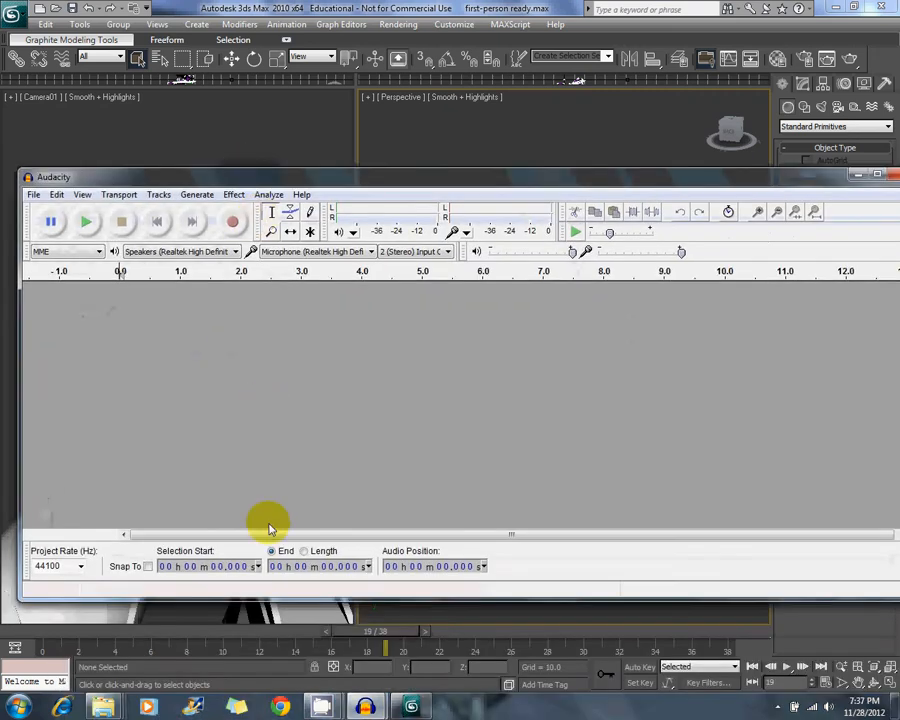
mouse_move(103, 707)
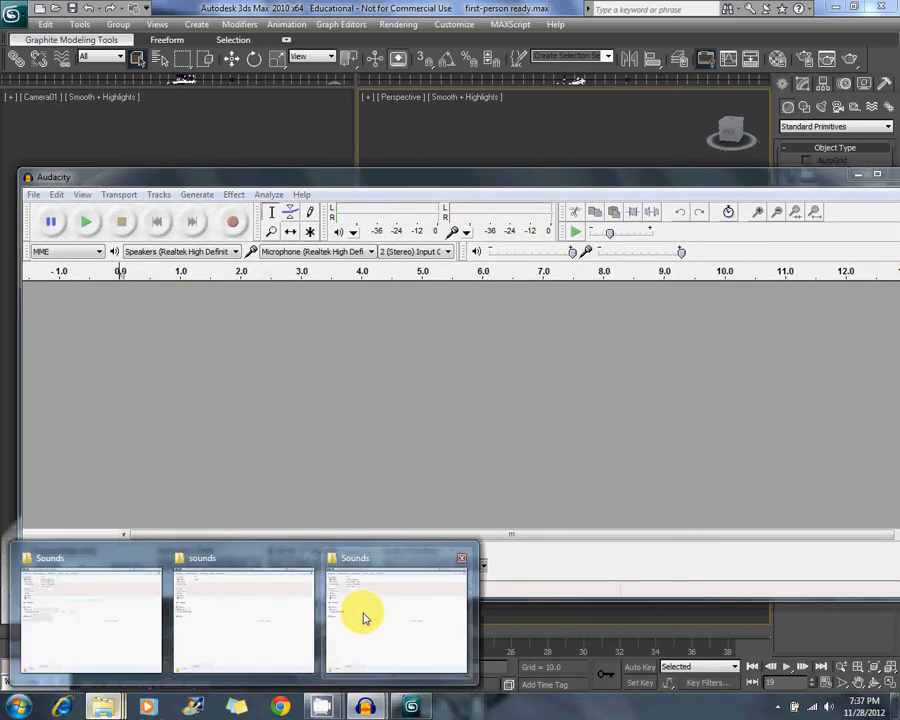
click(364, 613)
mouse_move(366, 708)
click(418, 615)
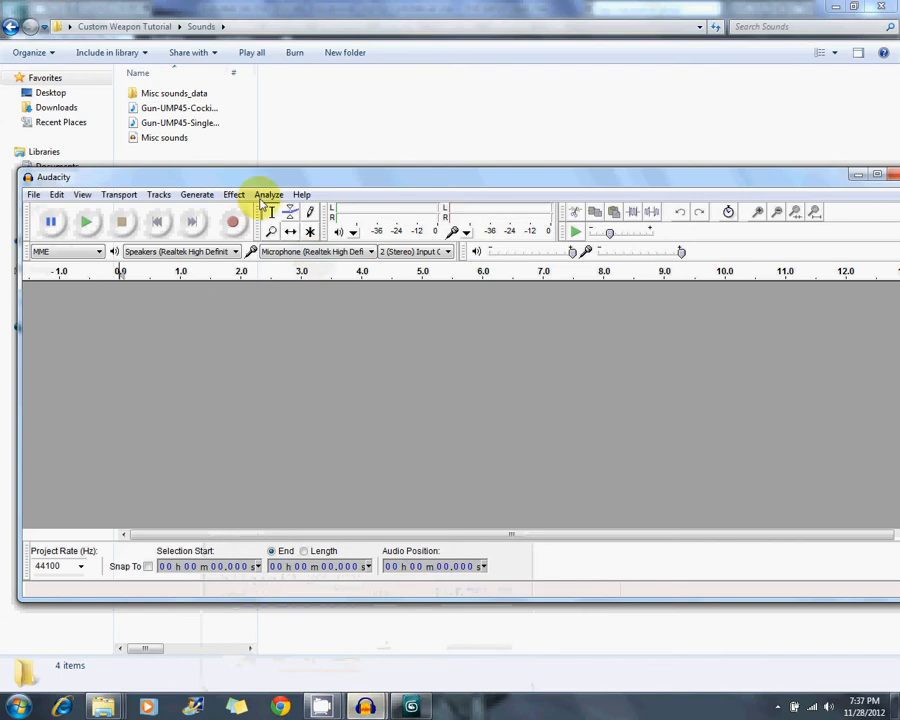
click(182, 108)
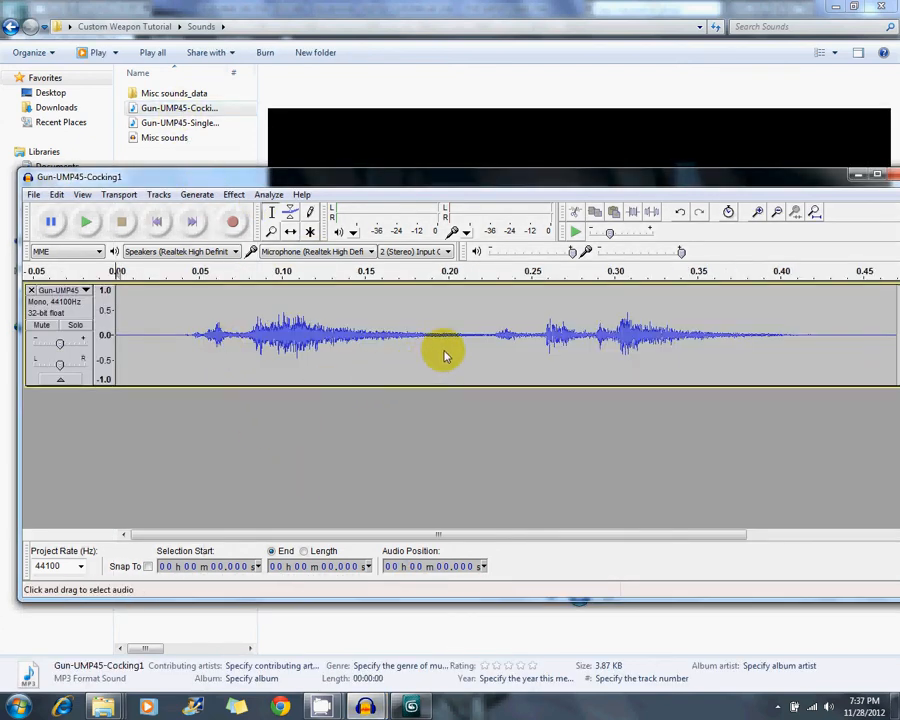
double_click(407, 180)
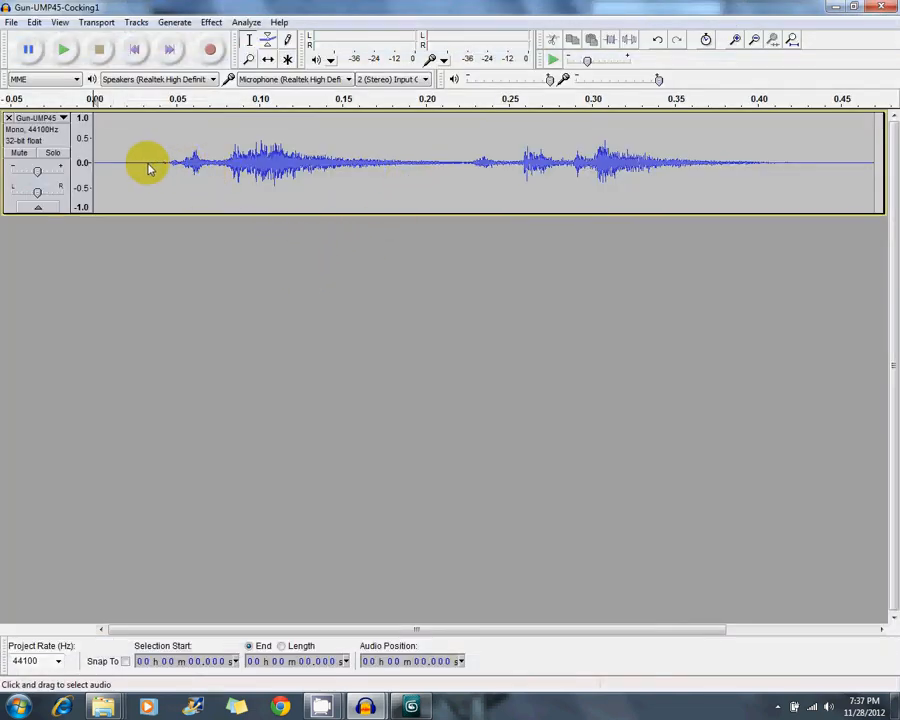
- Trim the cocking track to its 0.034–0.428 s section by cutting it, clearing the leftover silence and pasting it back at about 0.050 s
drag(150, 168, 804, 175)
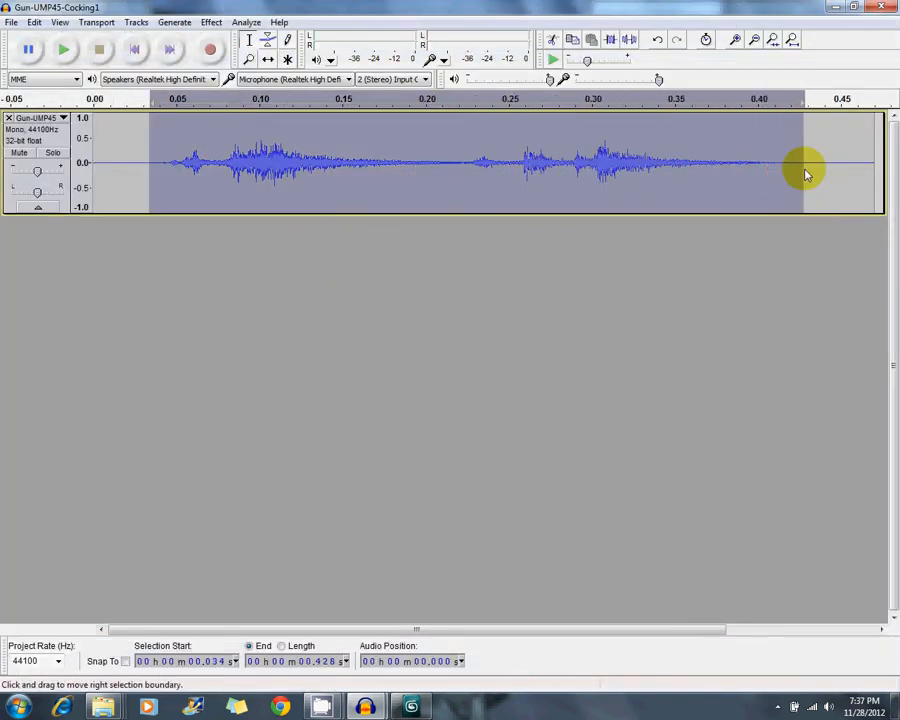
key(Delete)
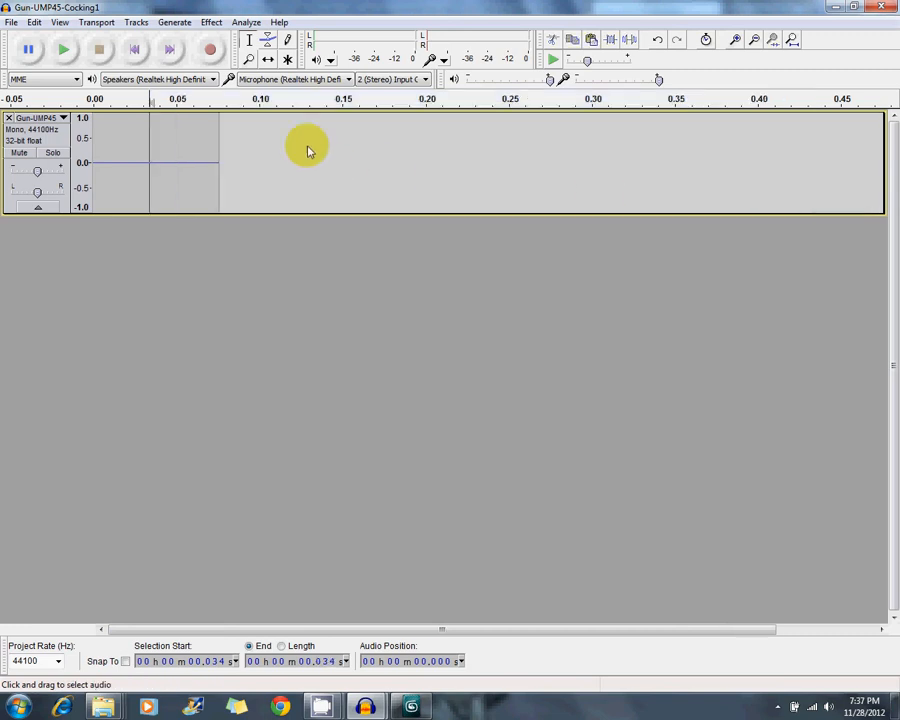
drag(310, 150, 5, 172)
key(Delete)
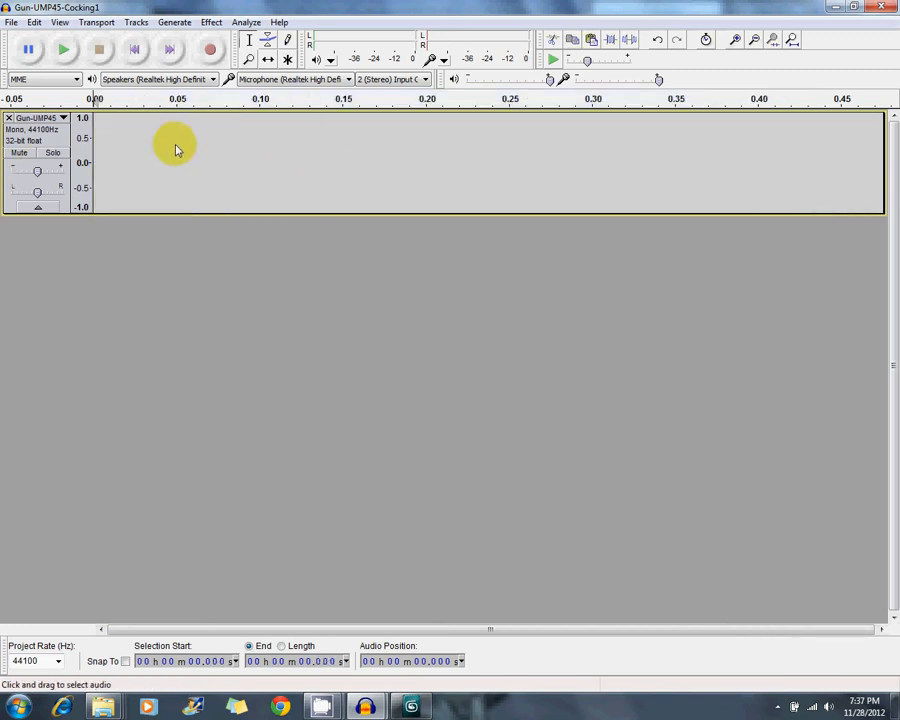
key(ctrl+v)
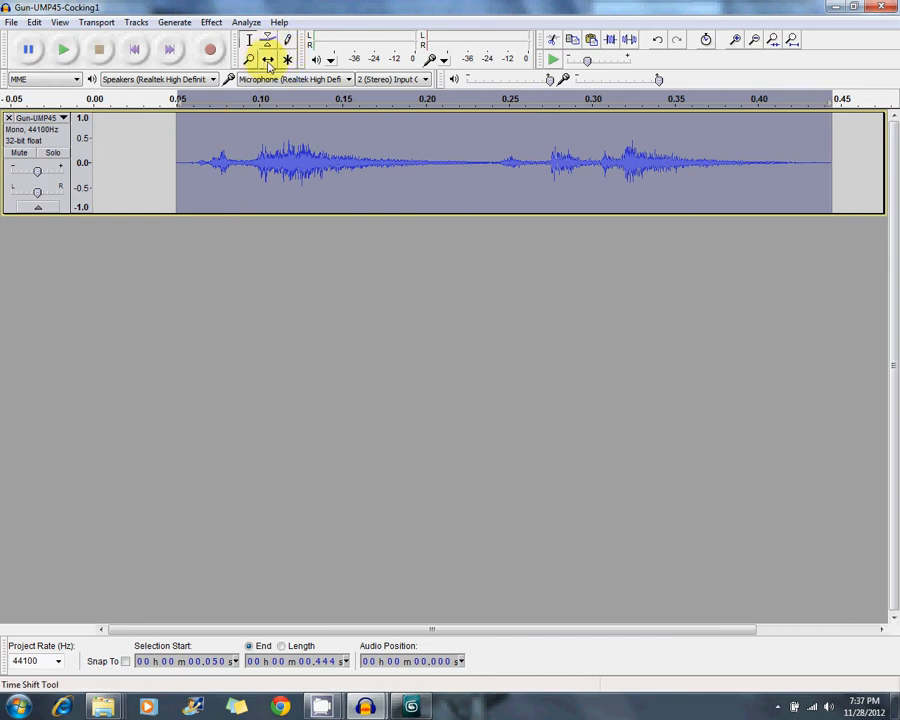
- Use the Time Shift tool to nudge the cocking clip earlier so it starts at about 0.048 s
click(268, 60)
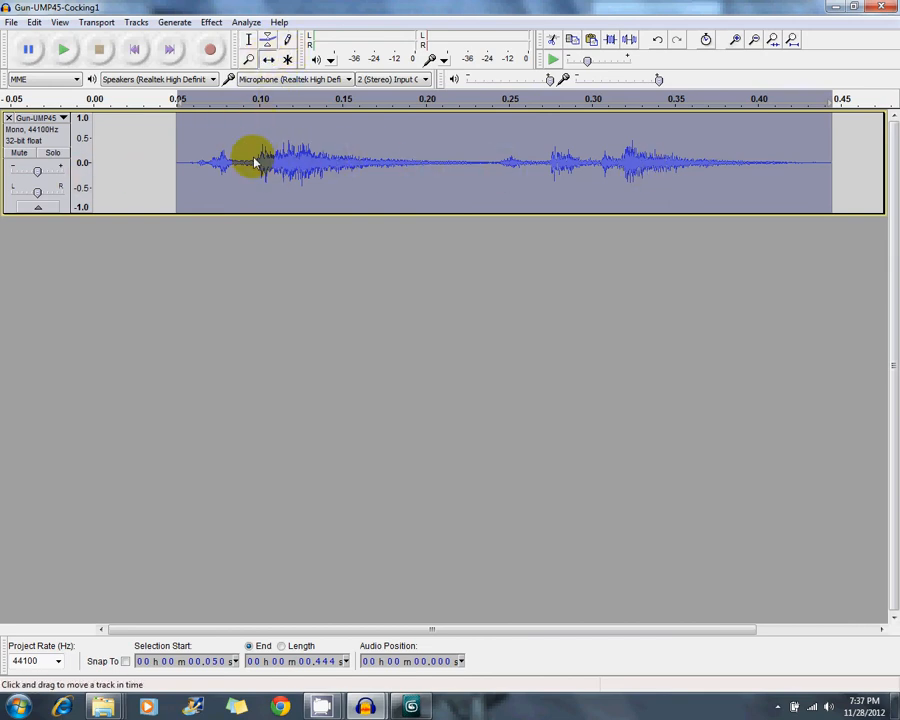
scroll(209, 137, up, 2)
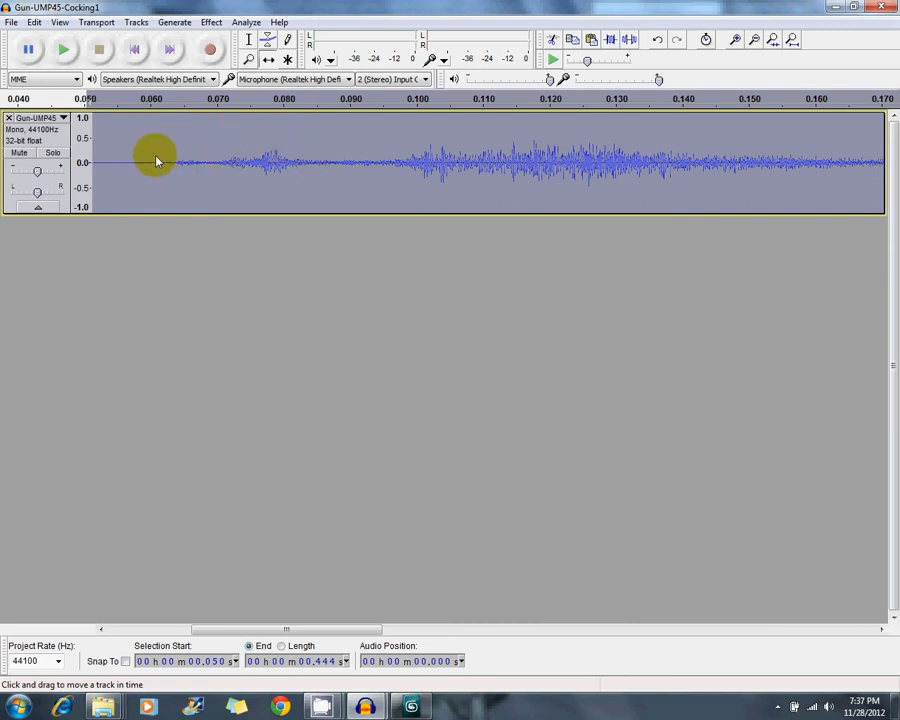
mouse_move(161, 162)
mouse_down()
mouse_move(207, 169)
mouse_move(132, 172)
mouse_move(168, 175)
mouse_up()
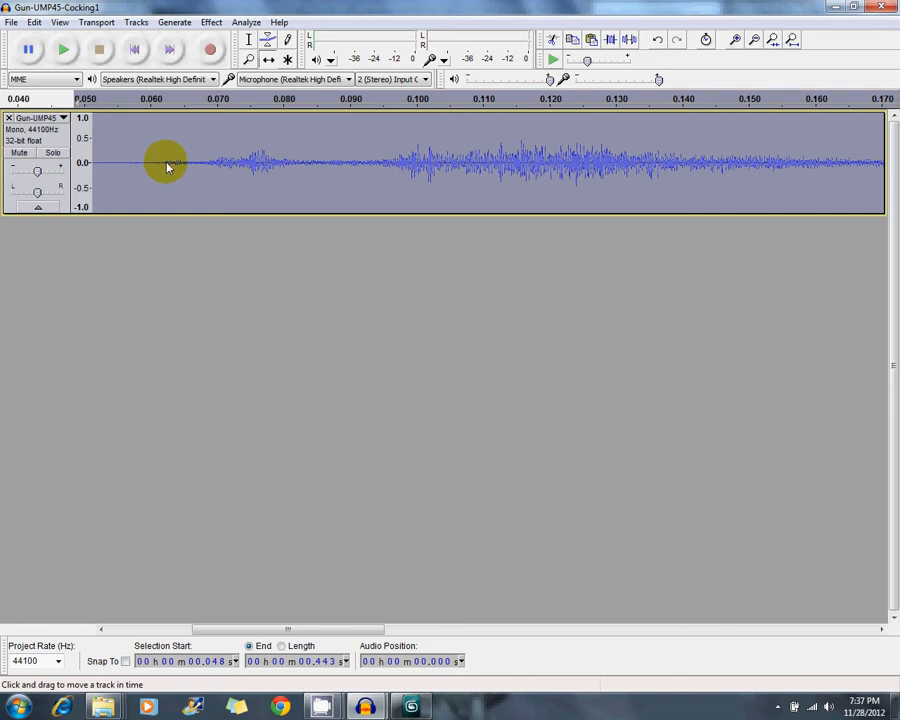
key(ctrl+f)
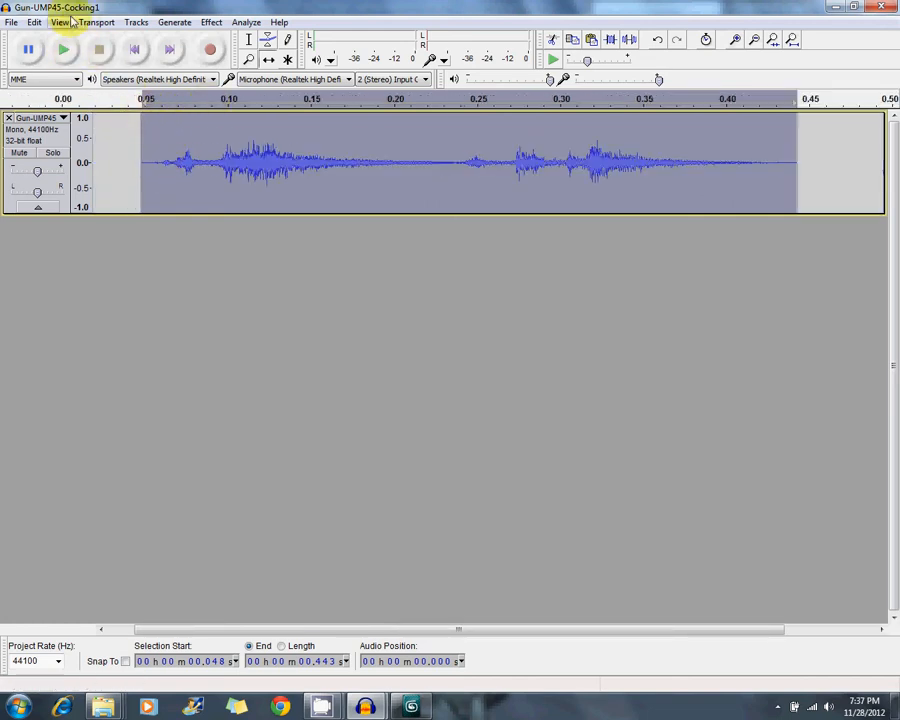
- Play the whole cocking clip, followed by its sections from about 0.060 to 0.093 s and 0.087 to 0.220 s
click(64, 49)
click(66, 50)
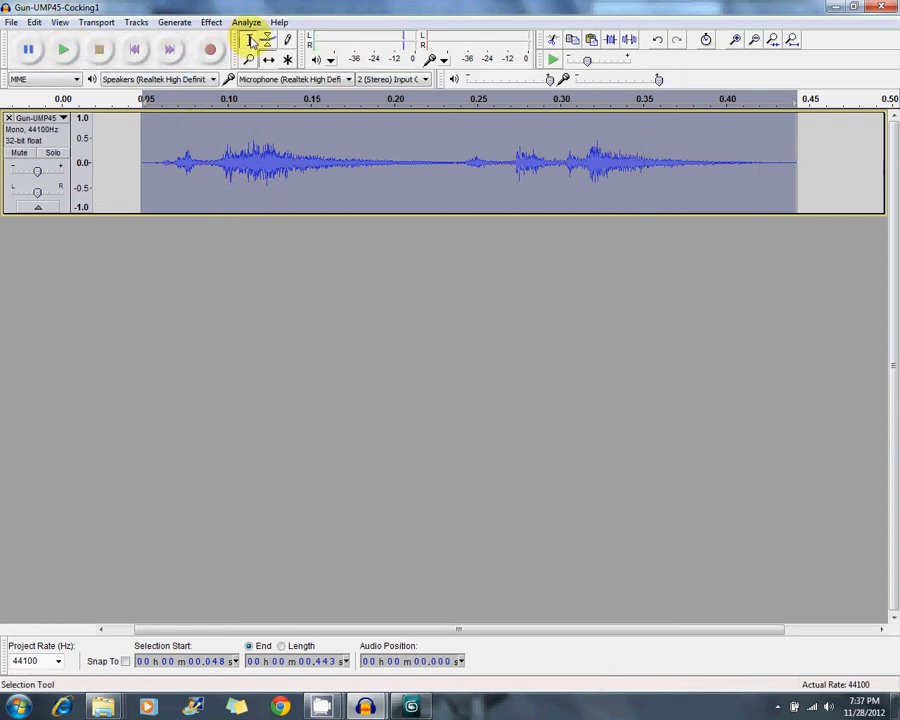
drag(202, 162, 360, 165)
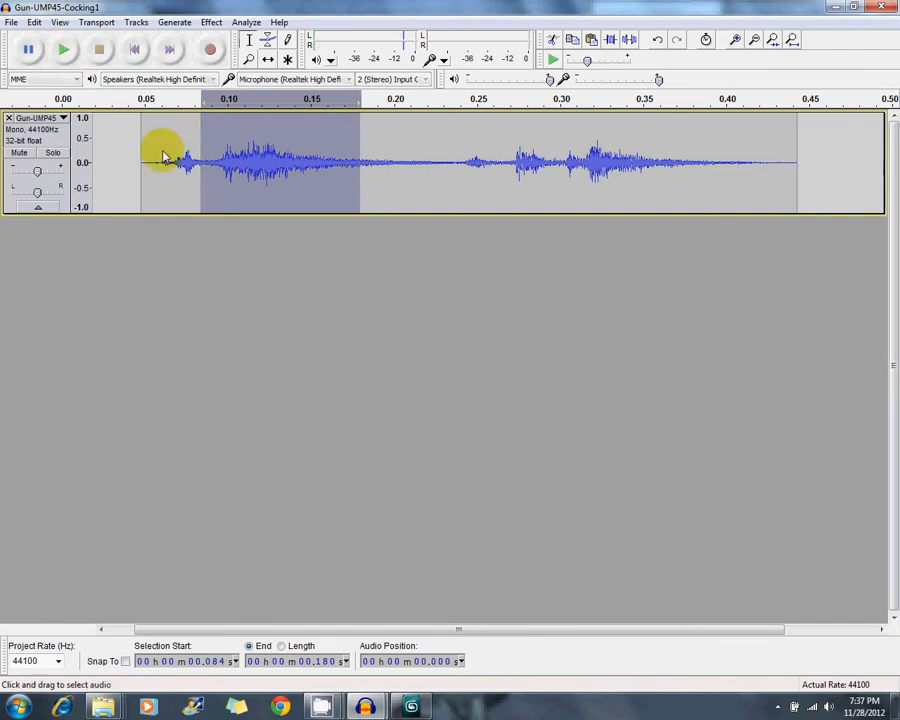
drag(162, 164, 215, 164)
click(62, 50)
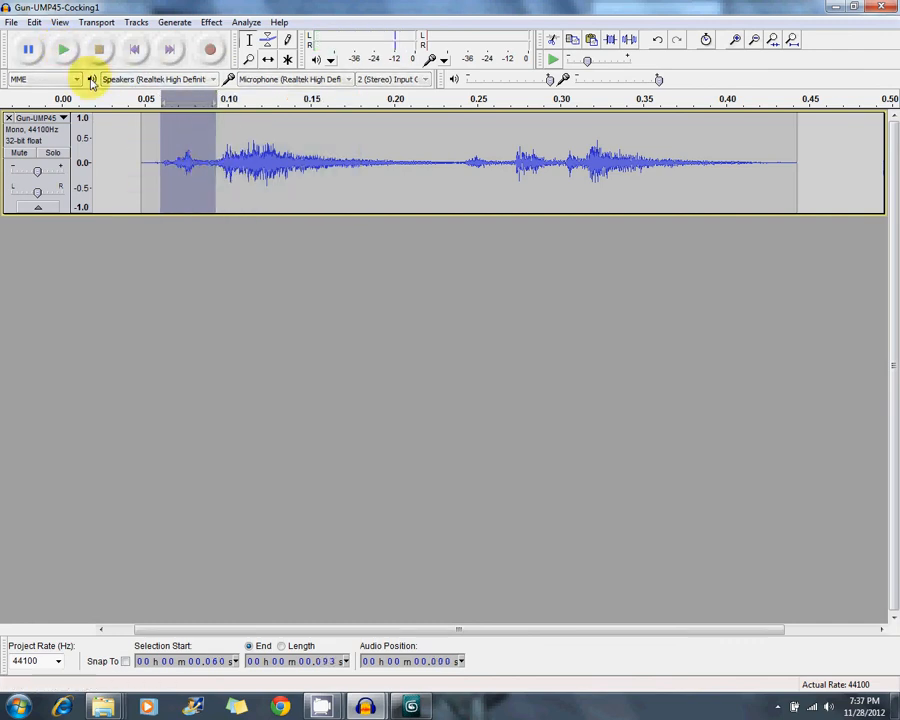
drag(207, 165, 426, 164)
click(64, 50)
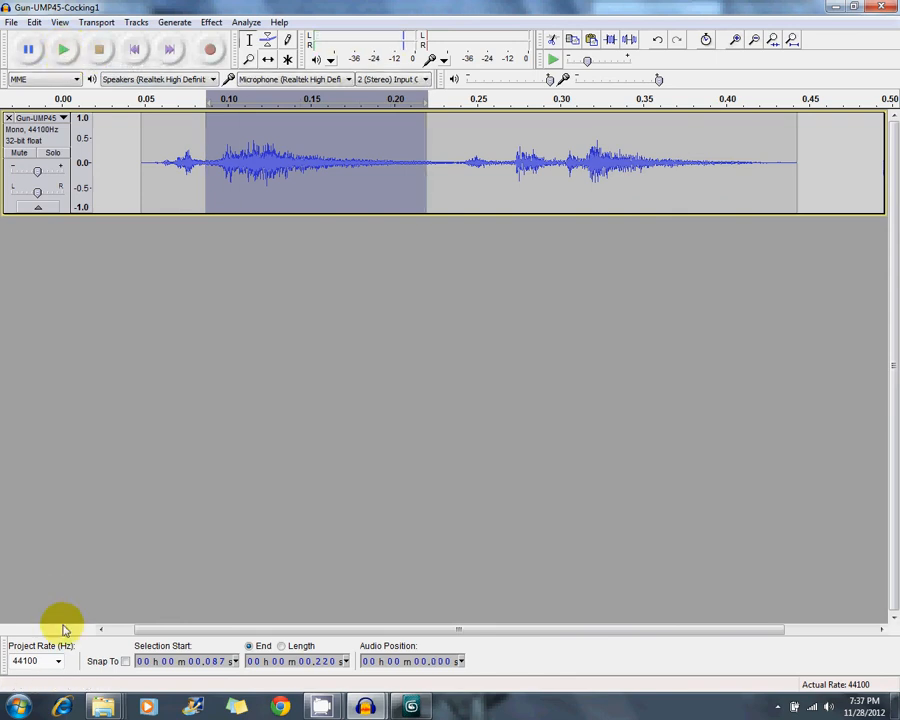
- Scrub the ready animation in 3ds Max to frame 21 and return to the cocking sound in Audacity
click(411, 706)
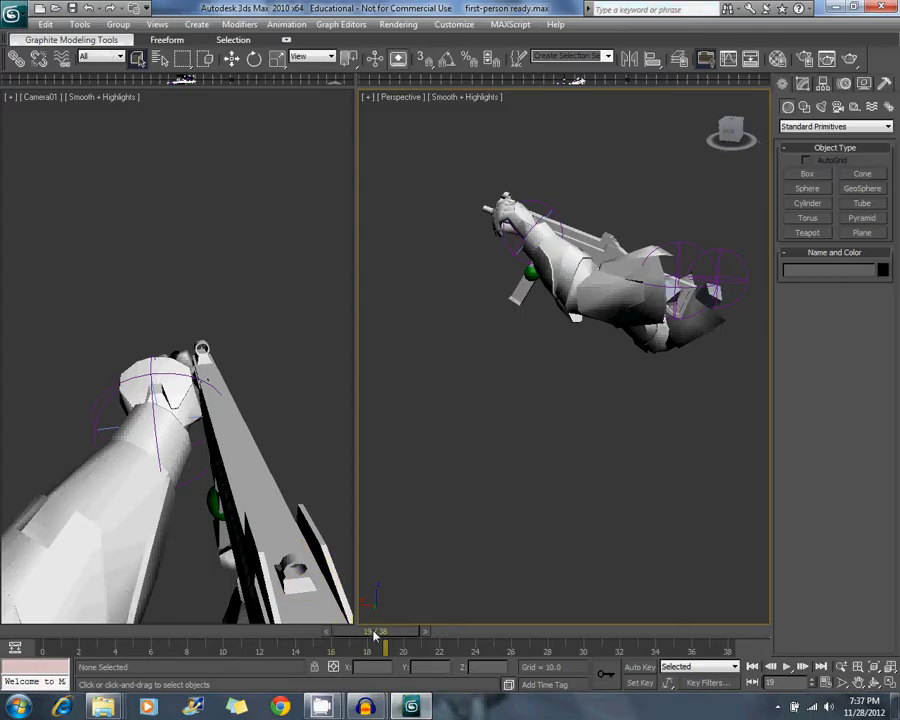
drag(375, 636, 424, 623)
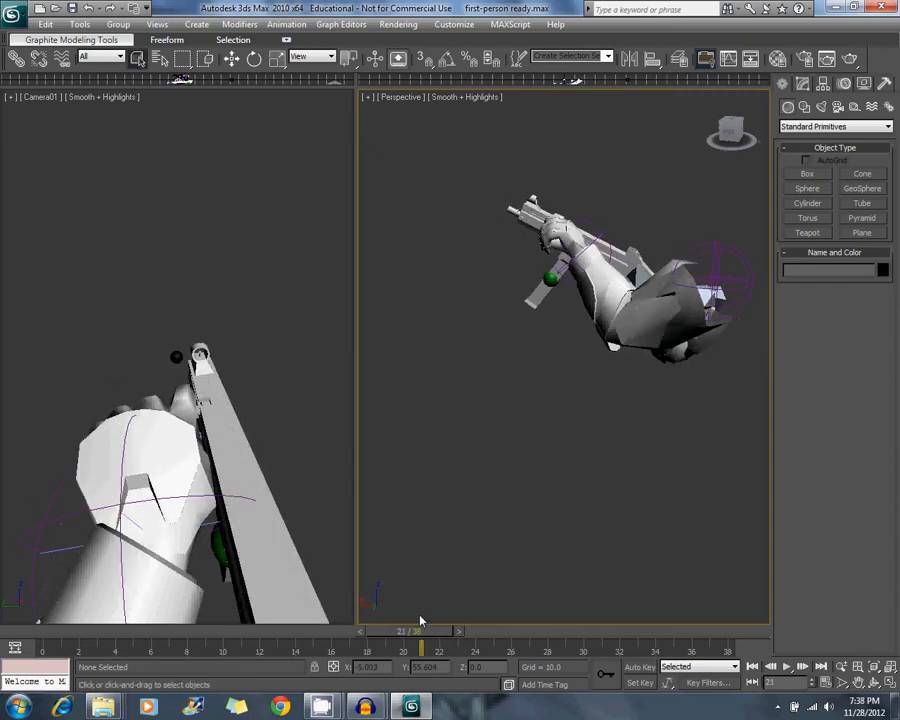
key(alt+Tab)
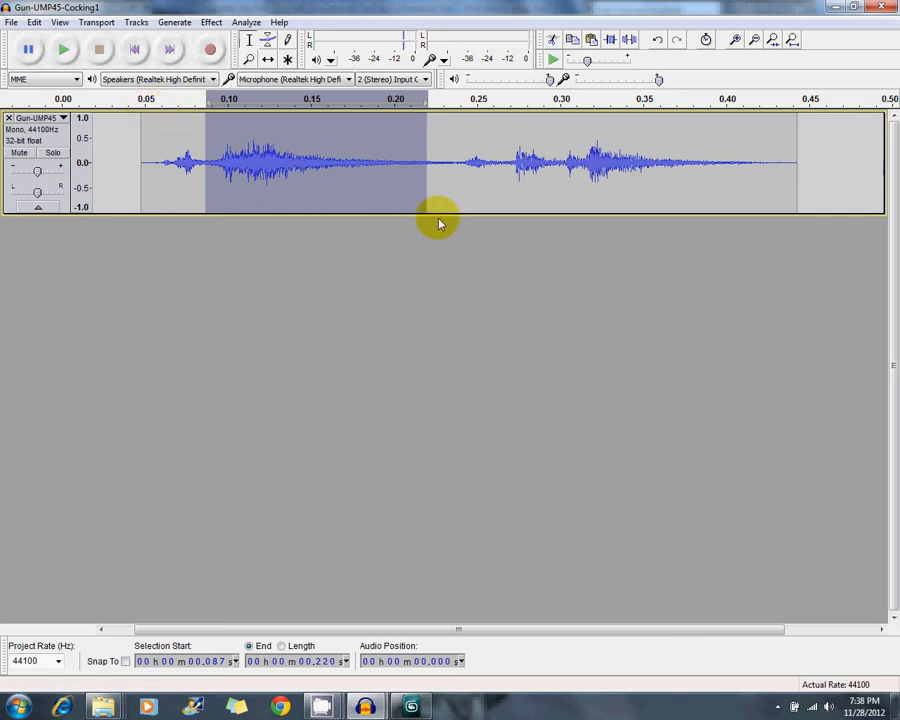
- Shift the cocking clip along the timeline so it starts at about 0.56 s, with its first loud peak near 0.63 s
click(487, 190)
key(ctrl+3)
key(ctrl+3)
key(ctrl+3)
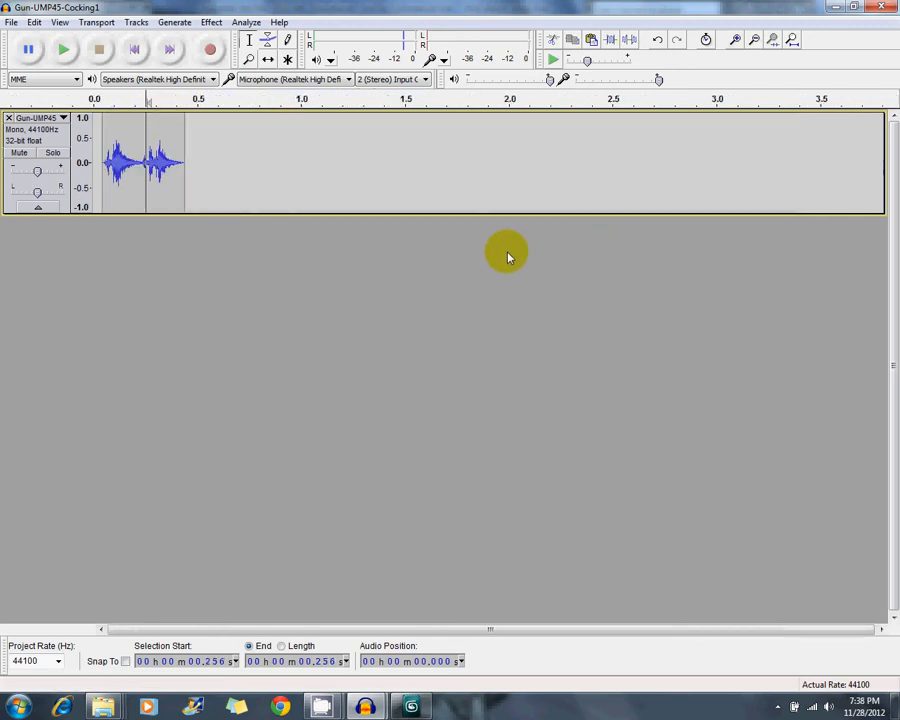
drag(221, 164, 95, 158)
click(267, 59)
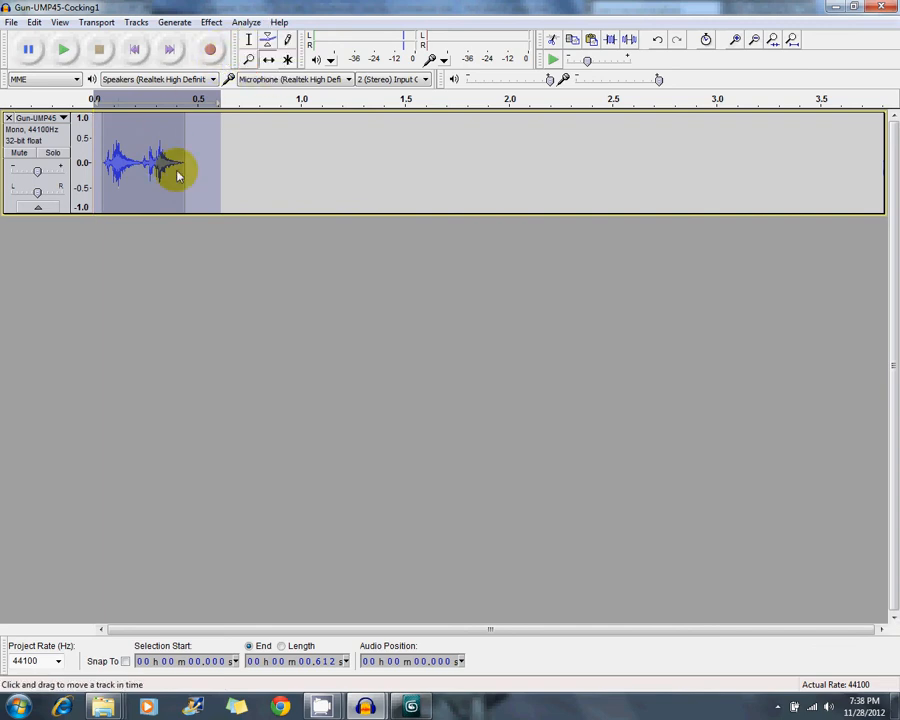
drag(155, 175, 285, 190)
key(ctrl+1)
key(ctrl+1)
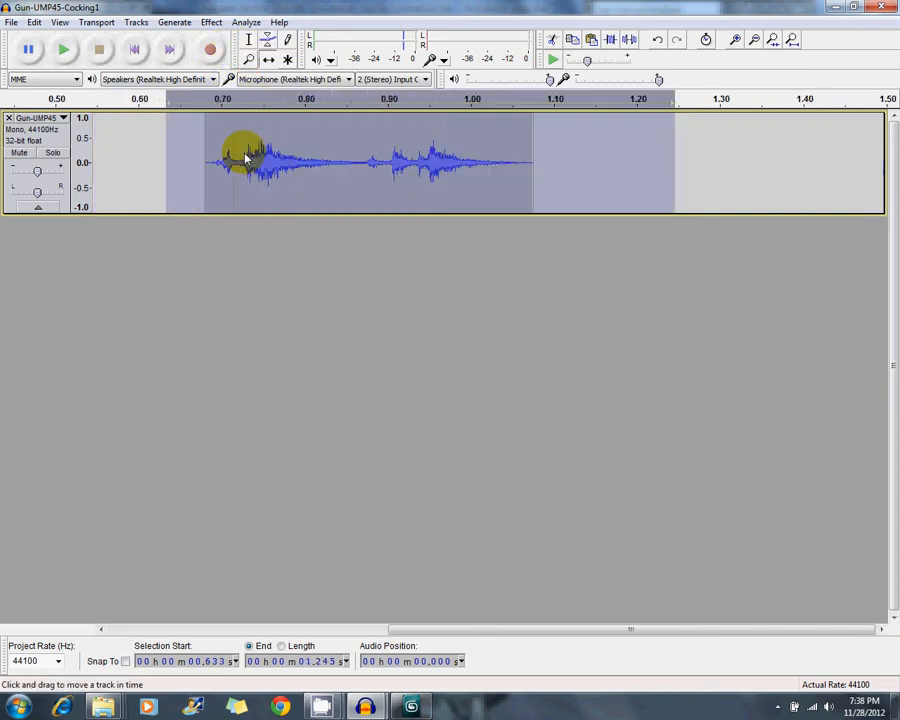
drag(392, 629, 321, 629)
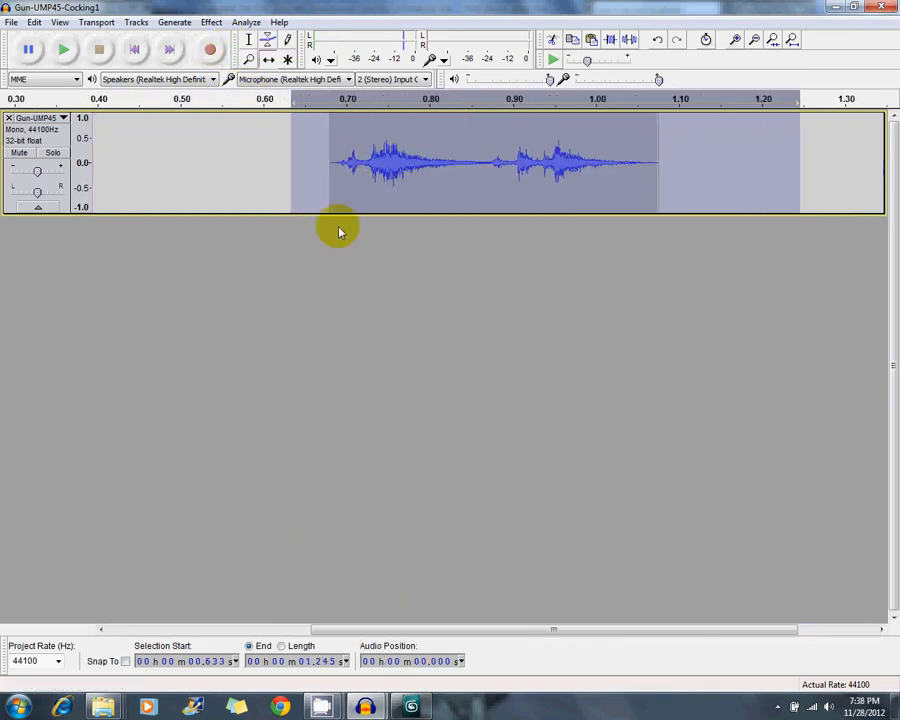
drag(380, 170, 285, 187)
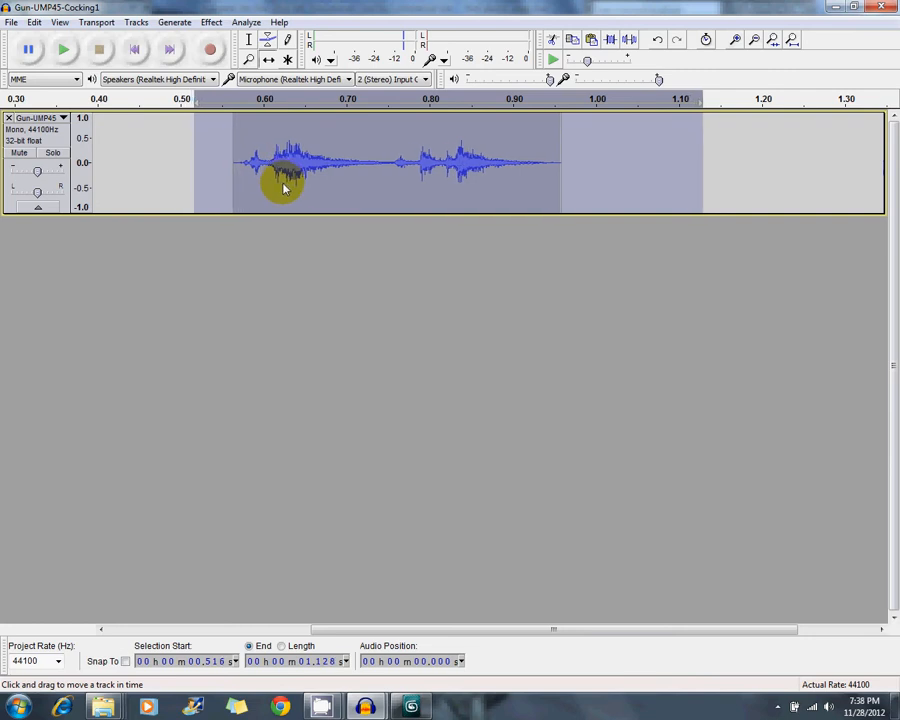
- Play the first half of the shifted cocking clip, from about 0.543 to 0.759 s
click(248, 42)
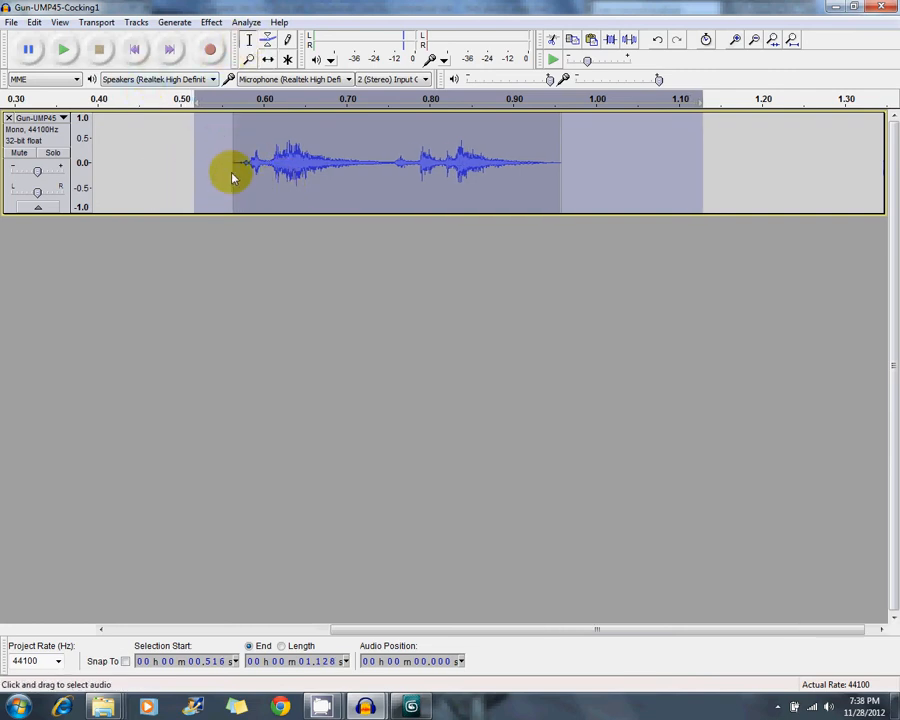
drag(218, 178, 396, 185)
click(62, 50)
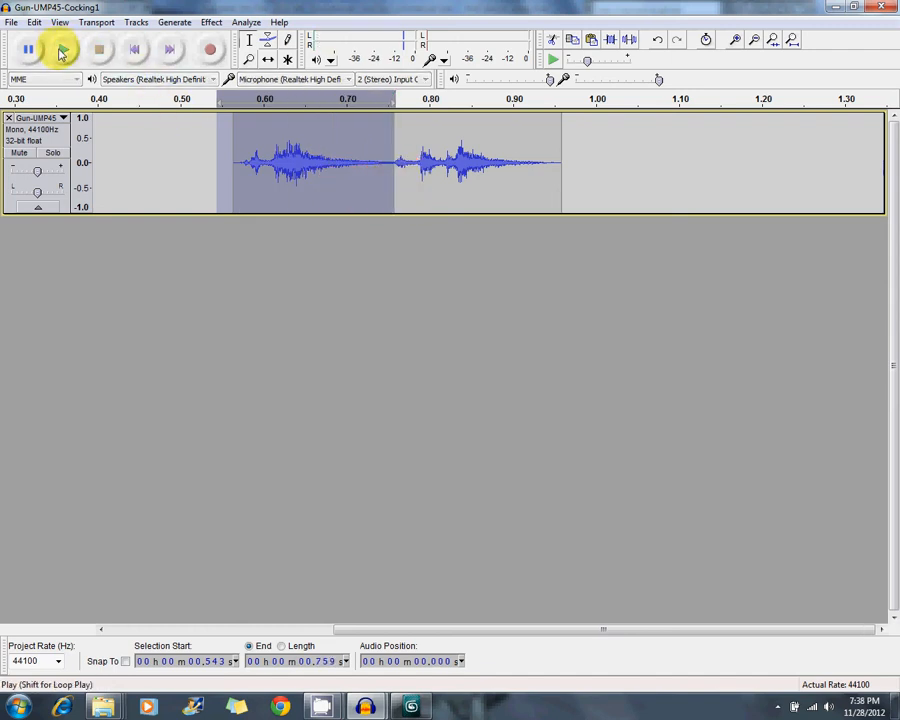
- Switch to 3ds Max and scrub the ready animation to frame 24 to examine the hand's release motion
click(417, 180)
key(alt+Tab)
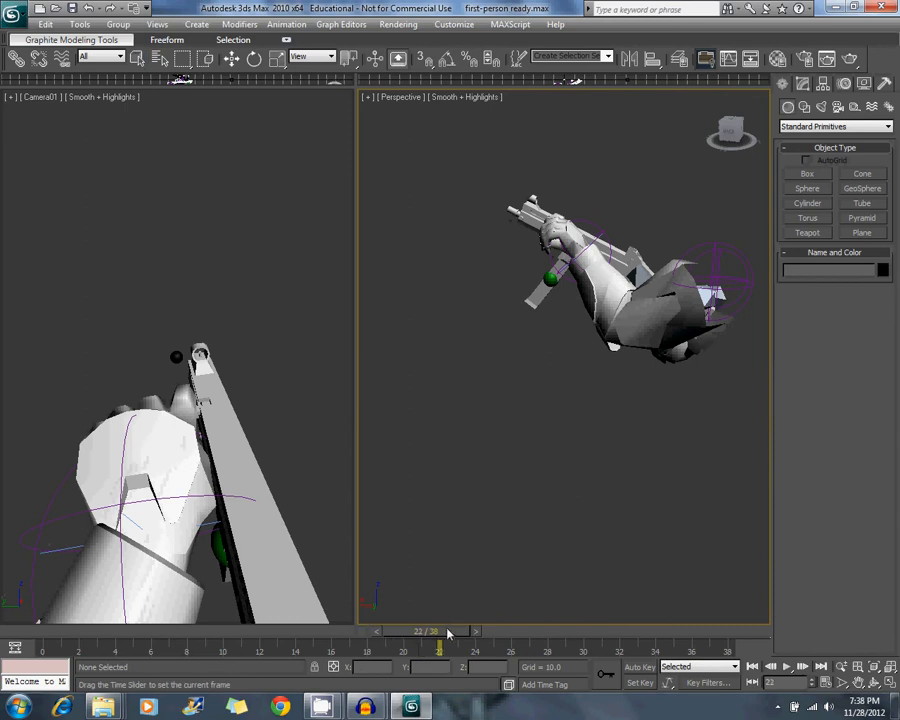
drag(448, 633, 476, 638)
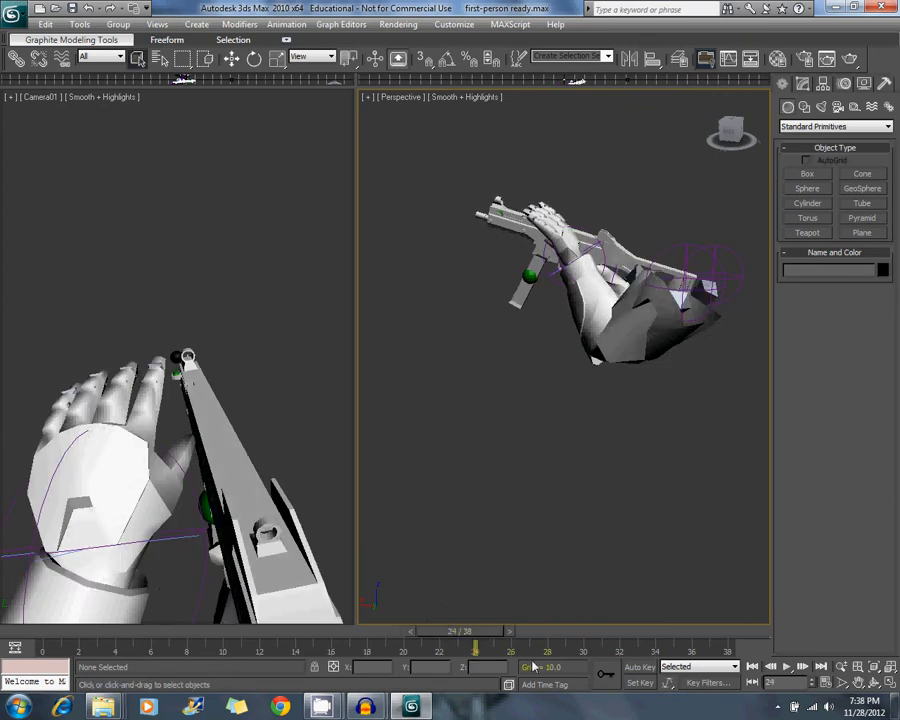
- Return to Audacity and play the second half of the cocking clip, from about 0.759 to 0.927 s
key(alt+Tab)
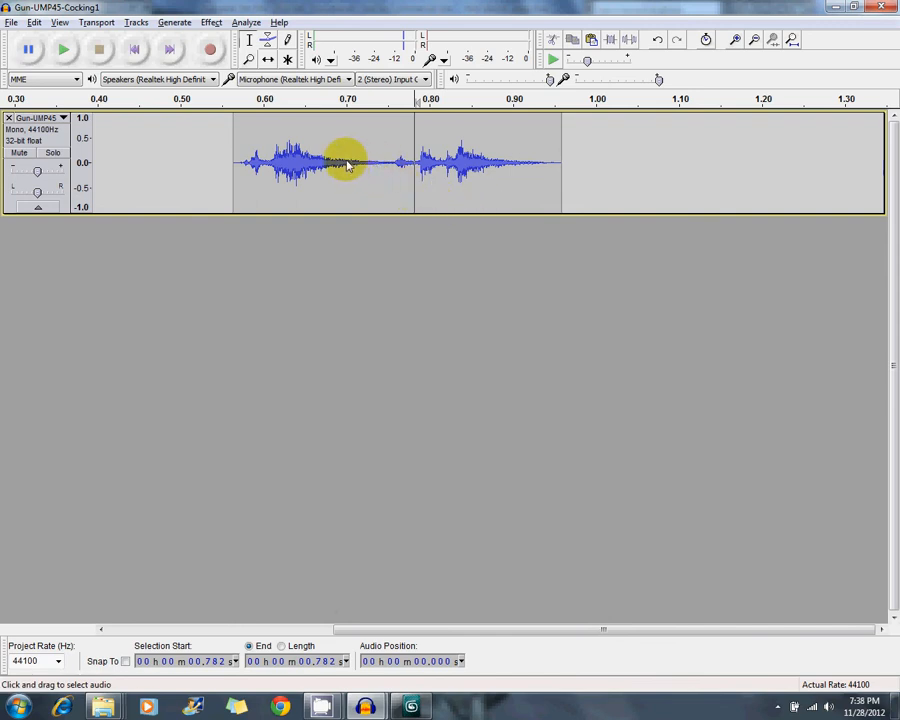
drag(347, 166, 535, 169)
click(413, 169)
click(68, 50)
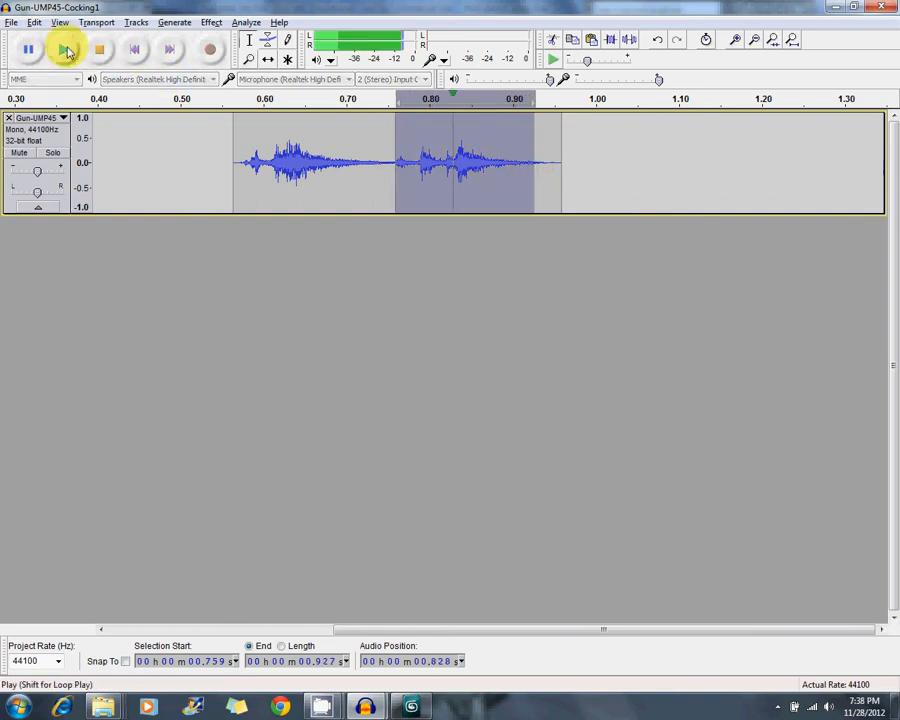
- Play the cocking clip from 0.490 to 0.680 s, and delete its quiet section from 0.700 to 0.759 s
drag(331, 164, 172, 160)
click(63, 49)
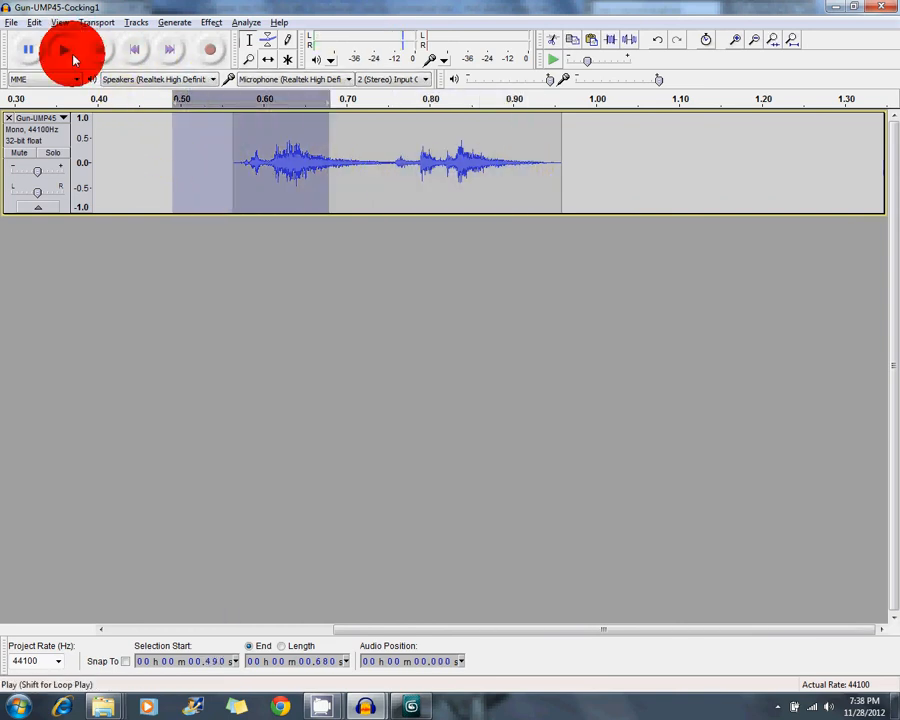
click(349, 170)
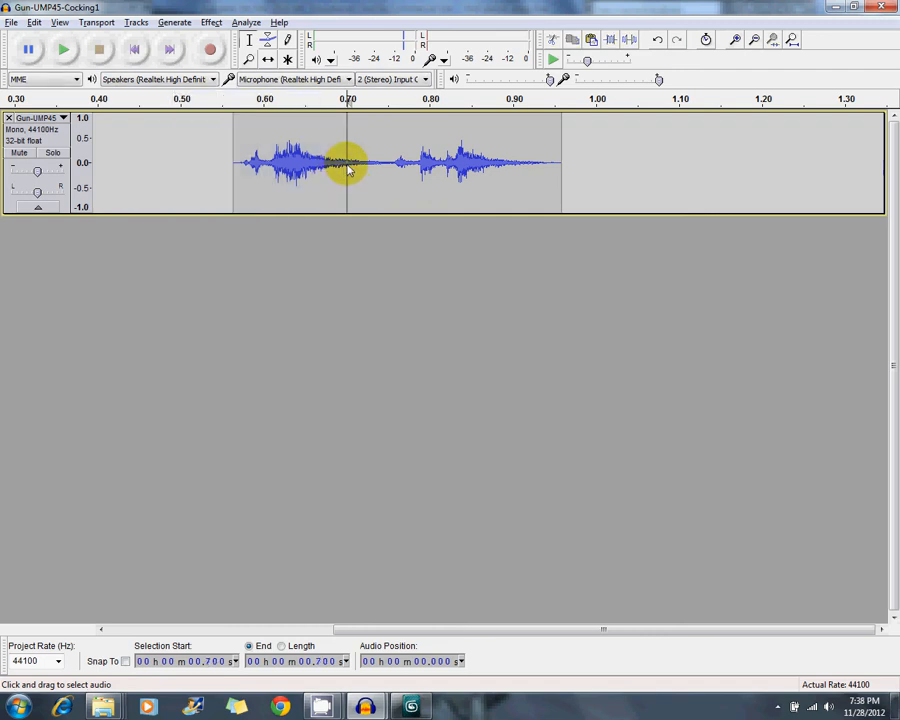
drag(353, 170, 392, 174)
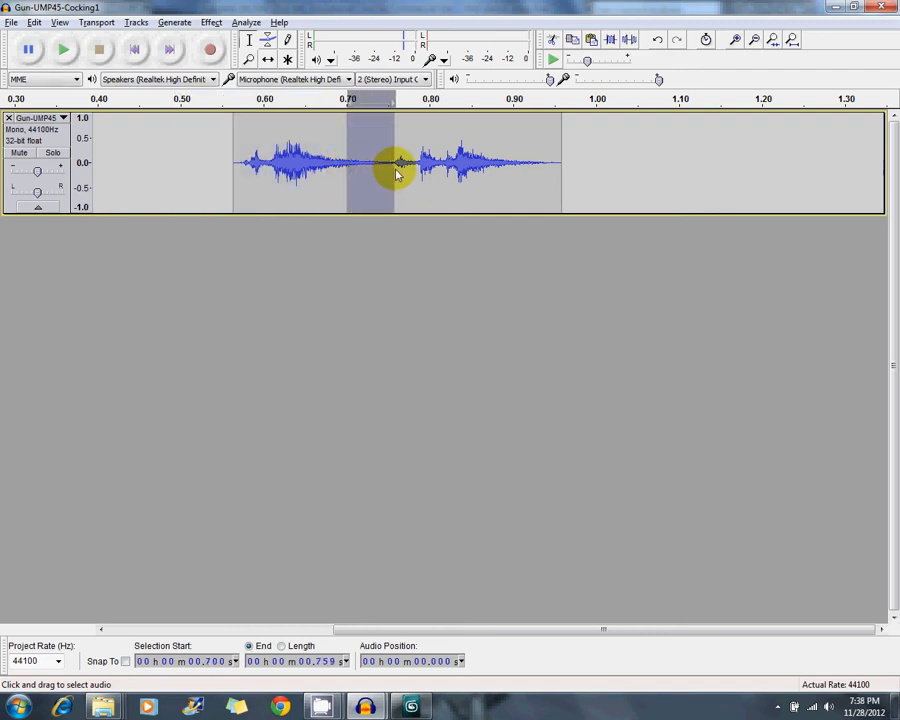
- Play the shortened cocking clip over the range from 0.449 to 0.945 s
drag(551, 168, 139, 150)
click(57, 46)
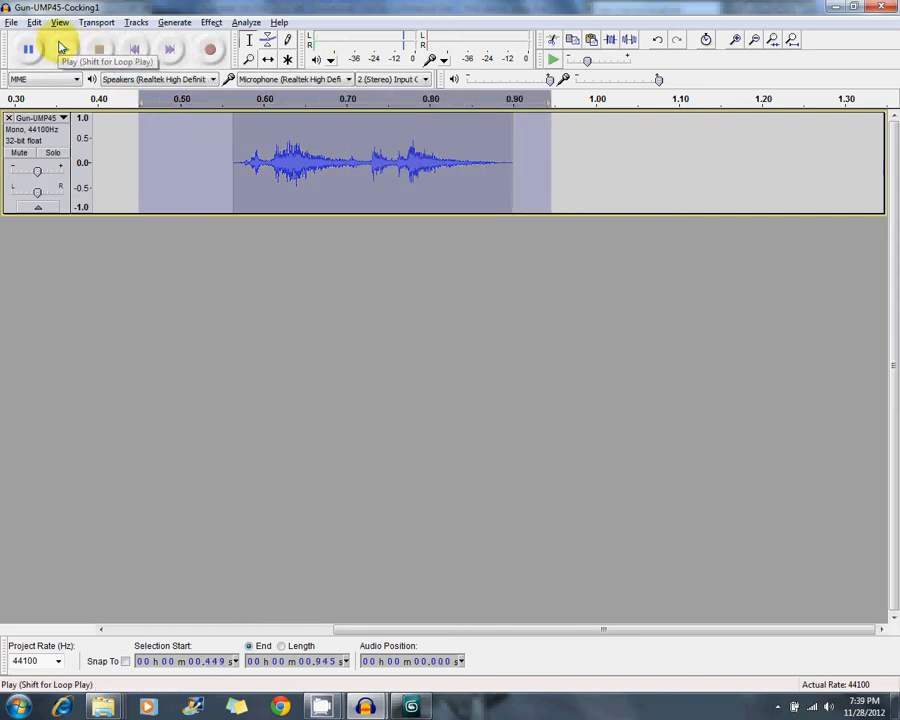
click(125, 177)
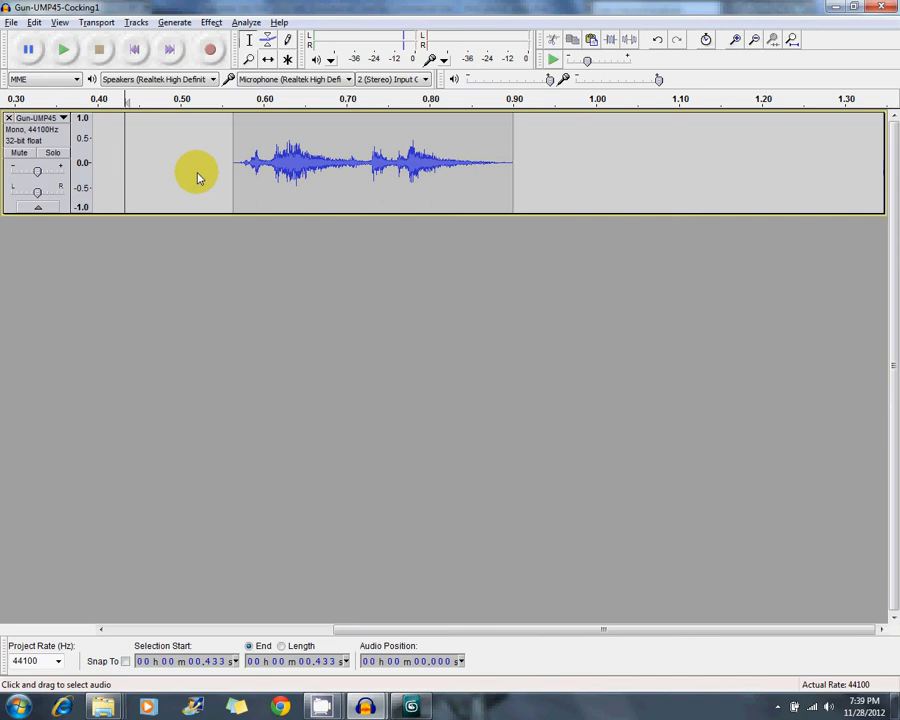
ctrl+scroll(195, 178, down, 1)
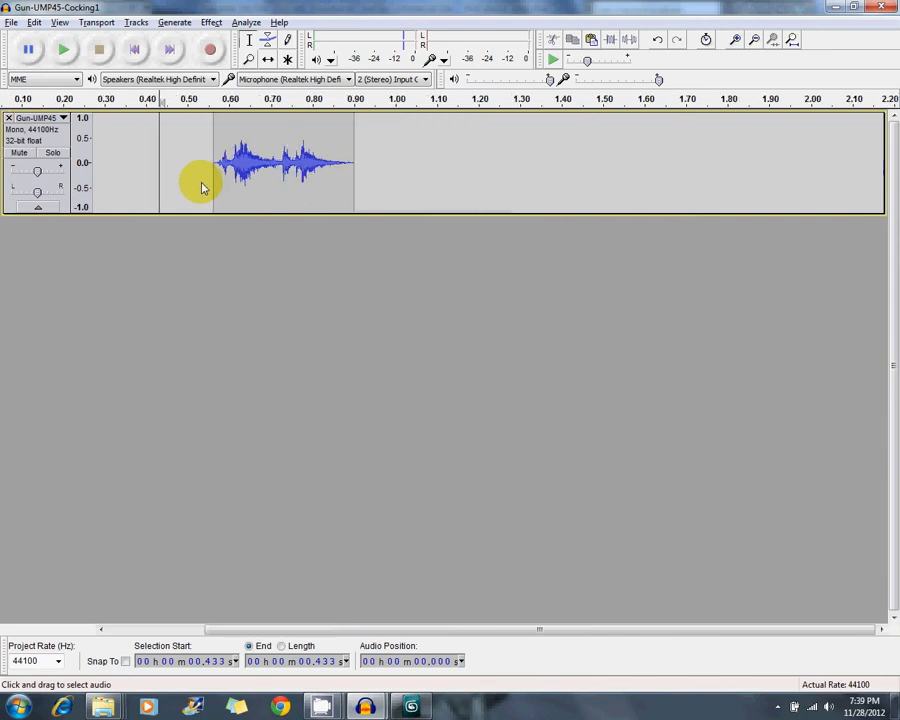
- Switch to the Misc sounds project and play all its clips, from 0 to 7.128 s
click(418, 709)
drag(418, 624, 743, 648)
mouse_move(368, 708)
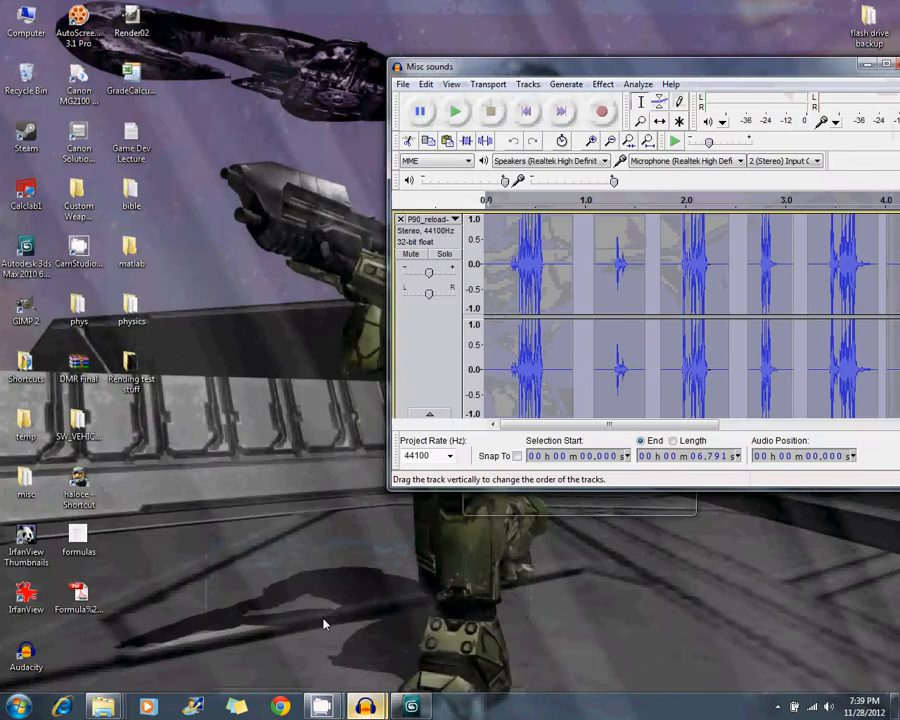
click(322, 622)
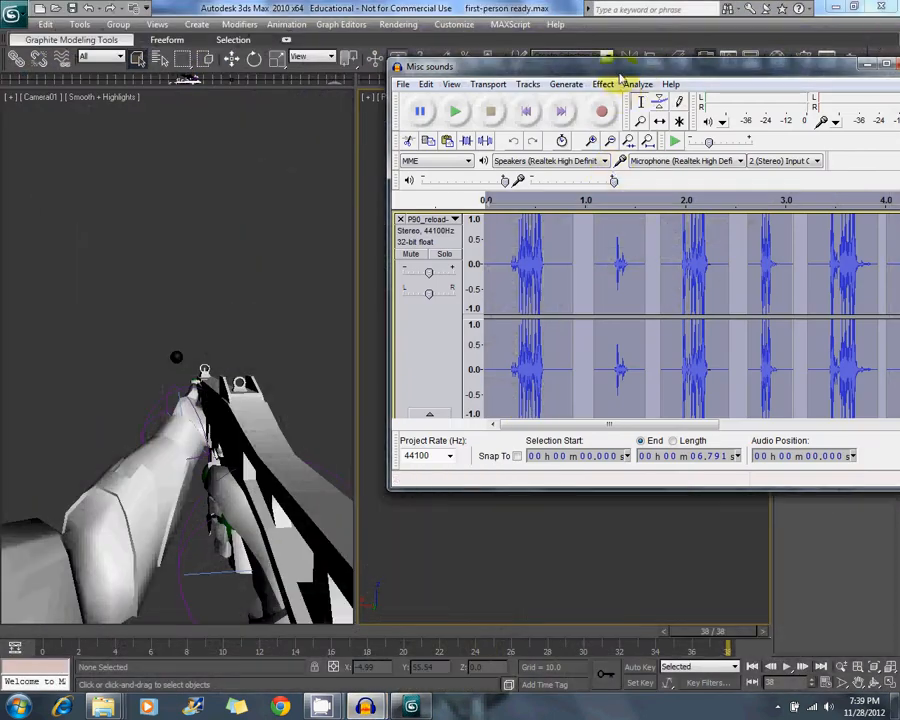
drag(622, 69, 360, 80)
scroll(566, 341, down, 1)
click(161, 291)
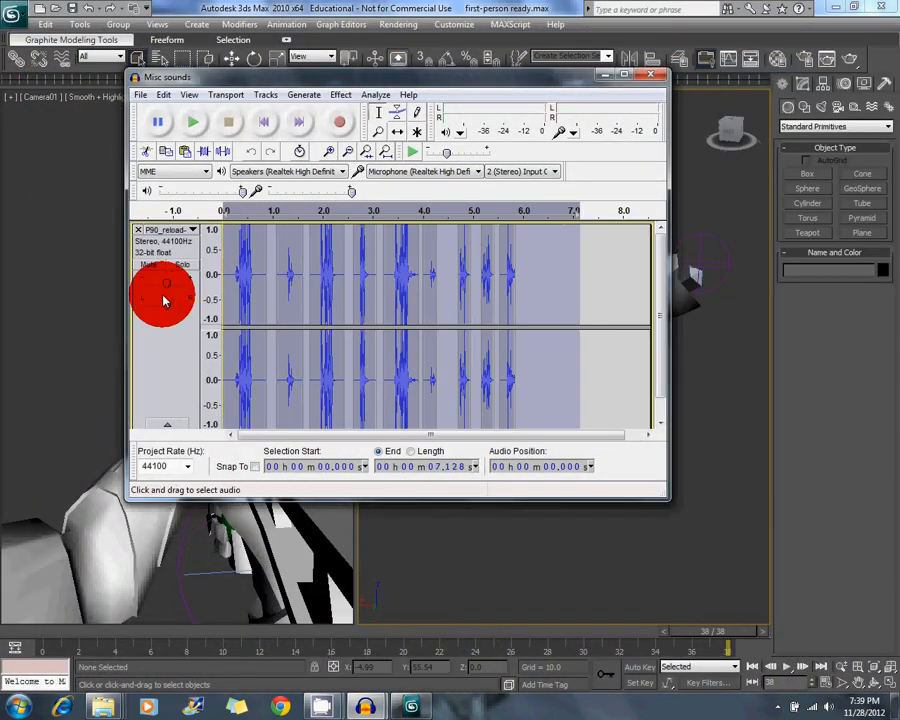
click(193, 121)
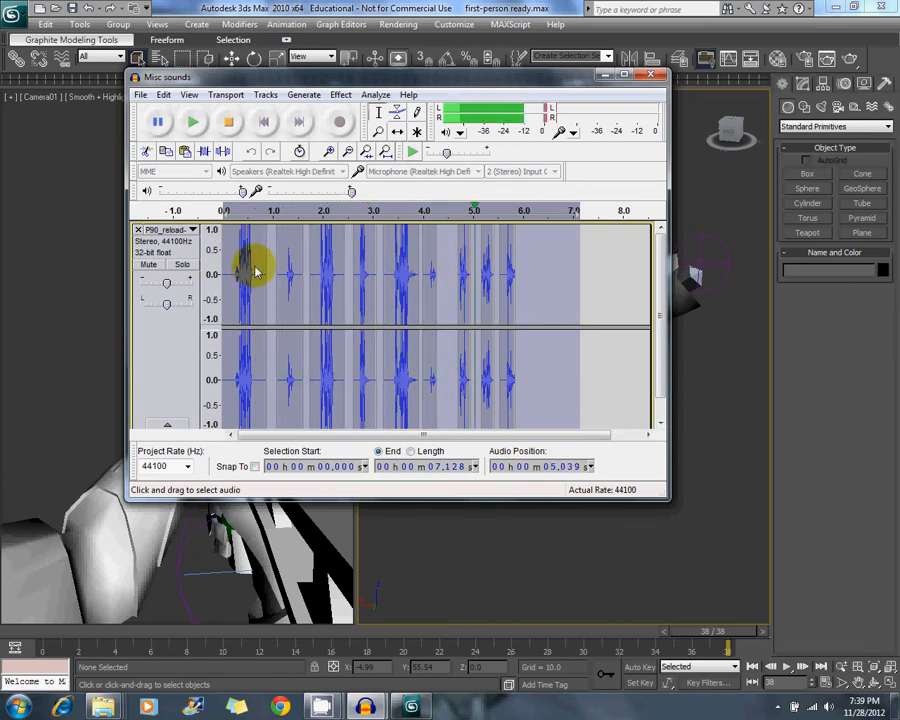
- Copy the stereo sound between 4.020 and 4.364 s in Misc sounds and return to the Gun-UMP45-Cocking1 project
drag(442, 276, 425, 290)
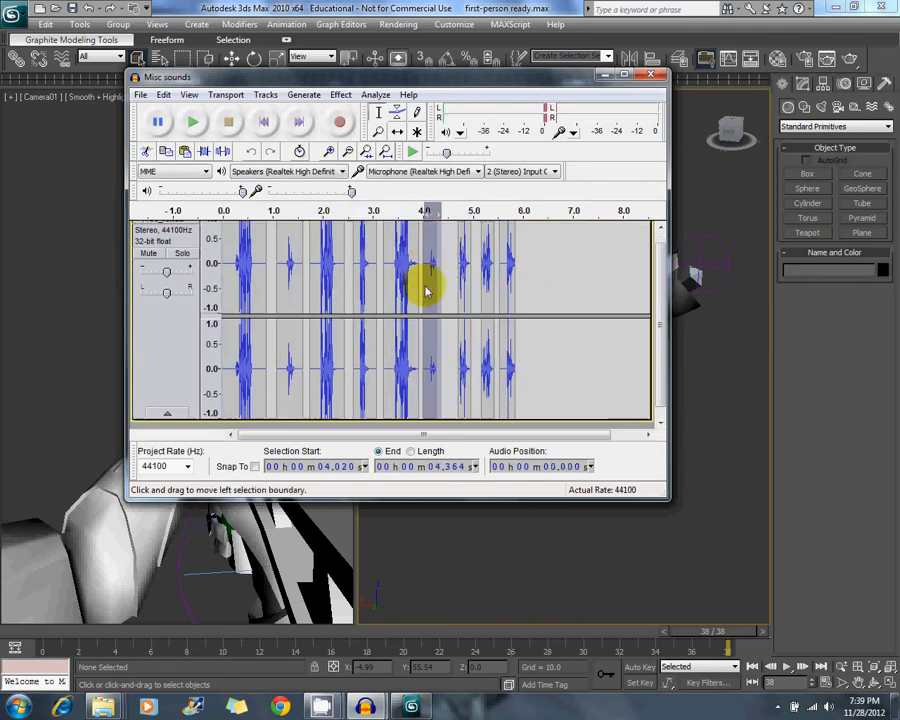
click(453, 531)
mouse_move(365, 706)
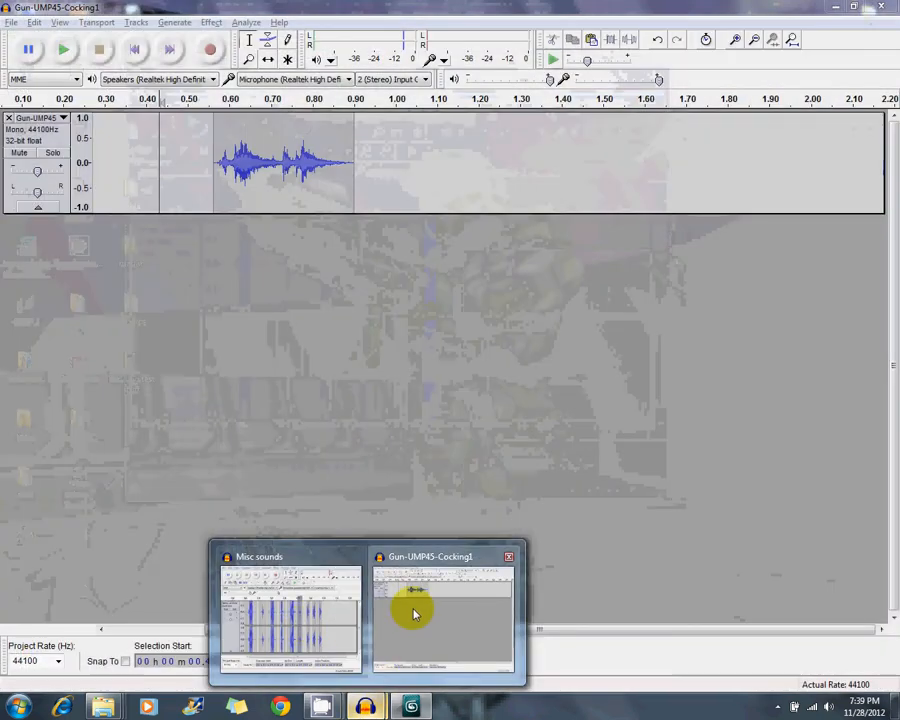
click(415, 614)
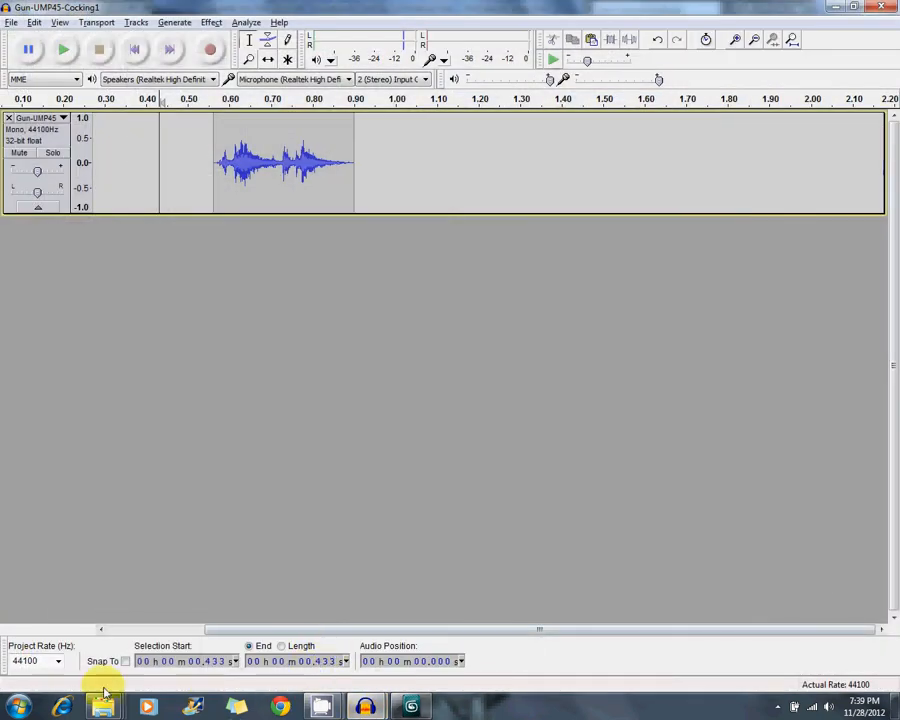
- Switch to 3ds Max and scrub the ready animation back to frame 35 to examine the hand's grip timing
click(411, 707)
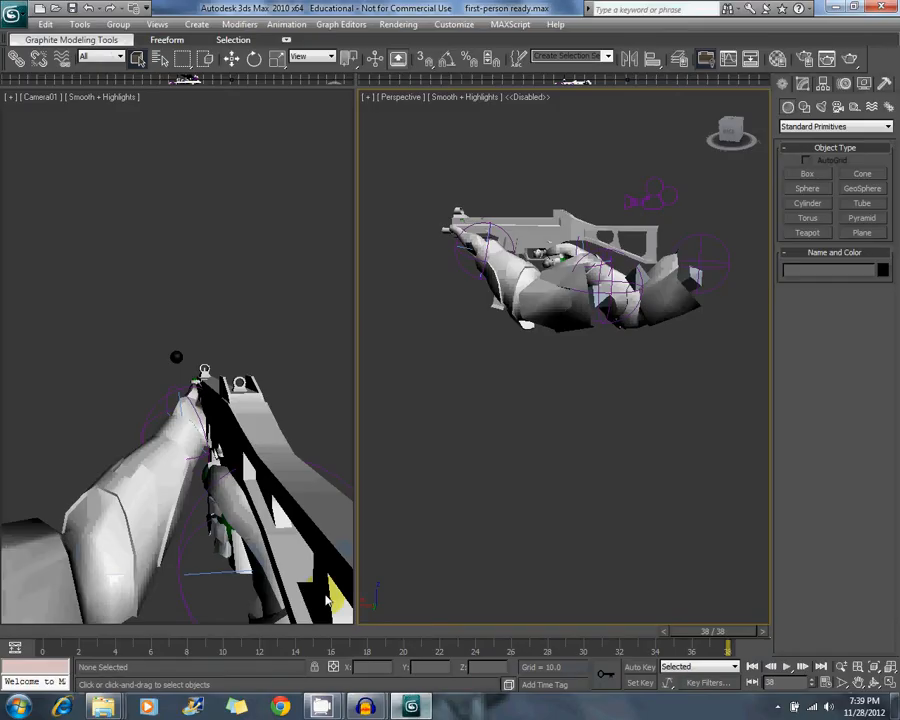
drag(716, 632, 672, 648)
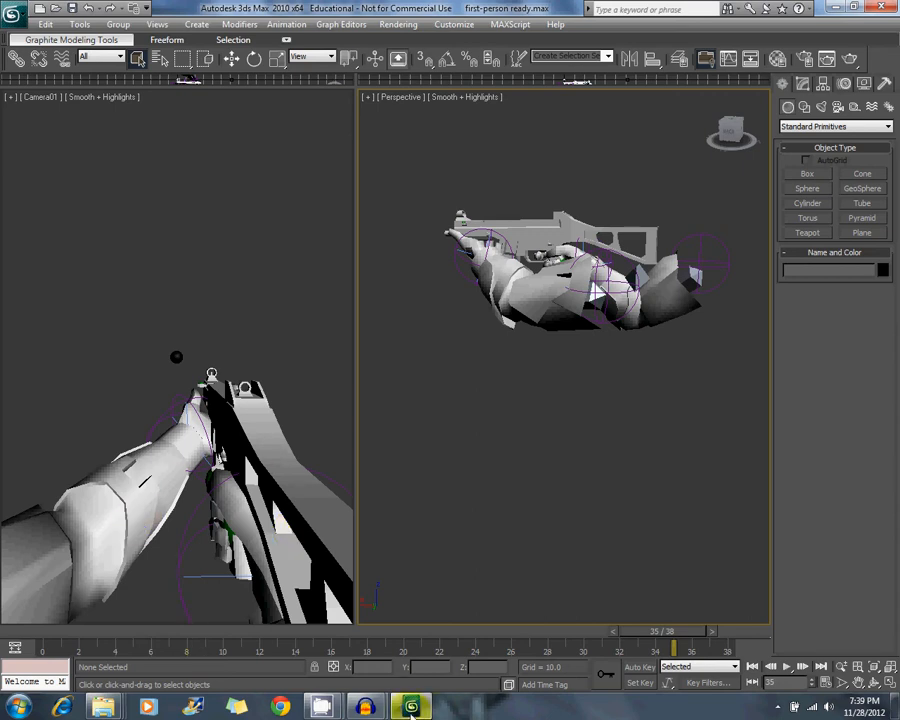
- Return to Audacity's Gun-UMP45-Cocking1 project and try to paste the copied stereo sound at 1.174 s
mouse_move(410, 707)
click(426, 614)
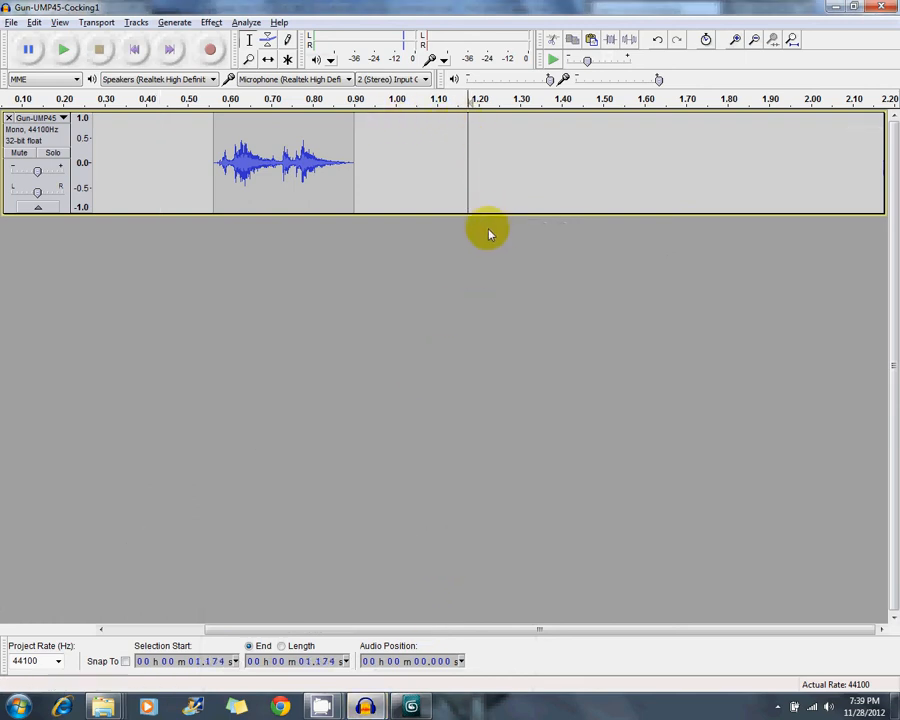
key(ctrl+v)
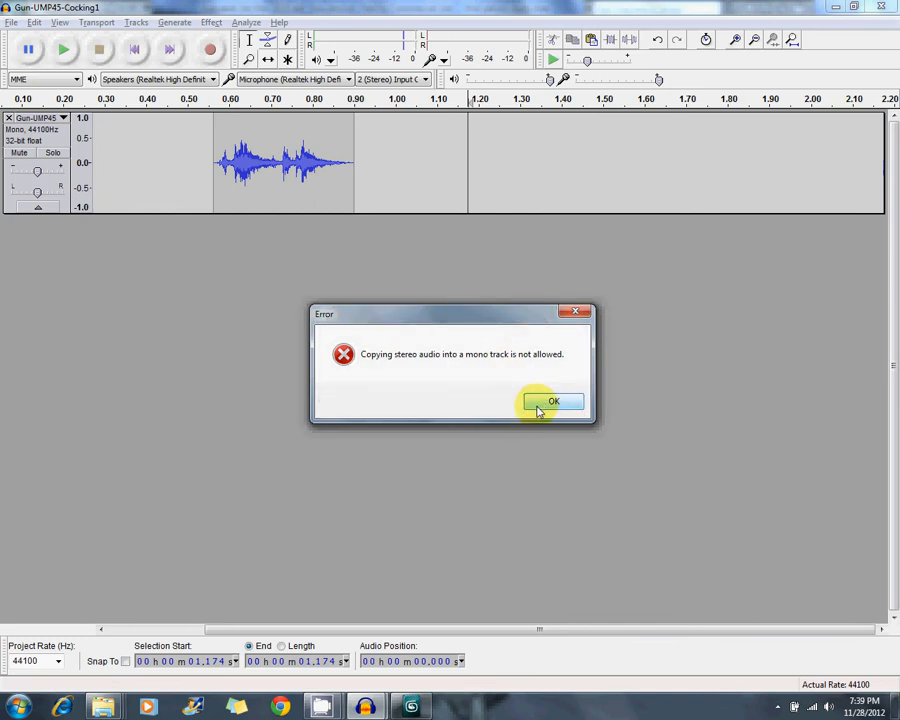
click(553, 401)
drag(392, 10, 385, 130)
double_click(385, 126)
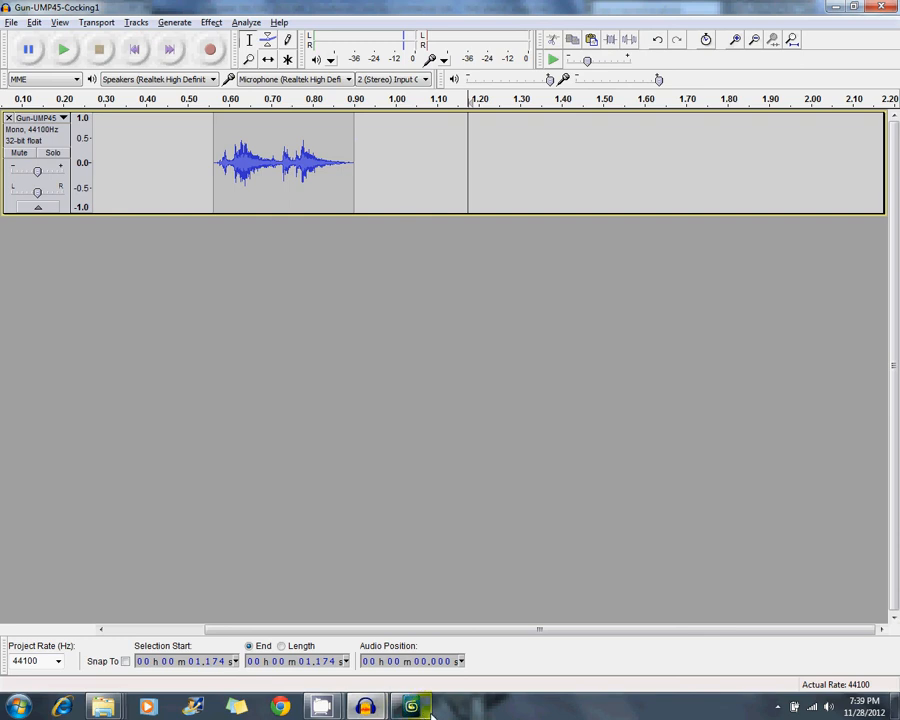
- Convert the P90 reload stereo track in the Misc sounds project to mono
mouse_move(368, 706)
click(300, 600)
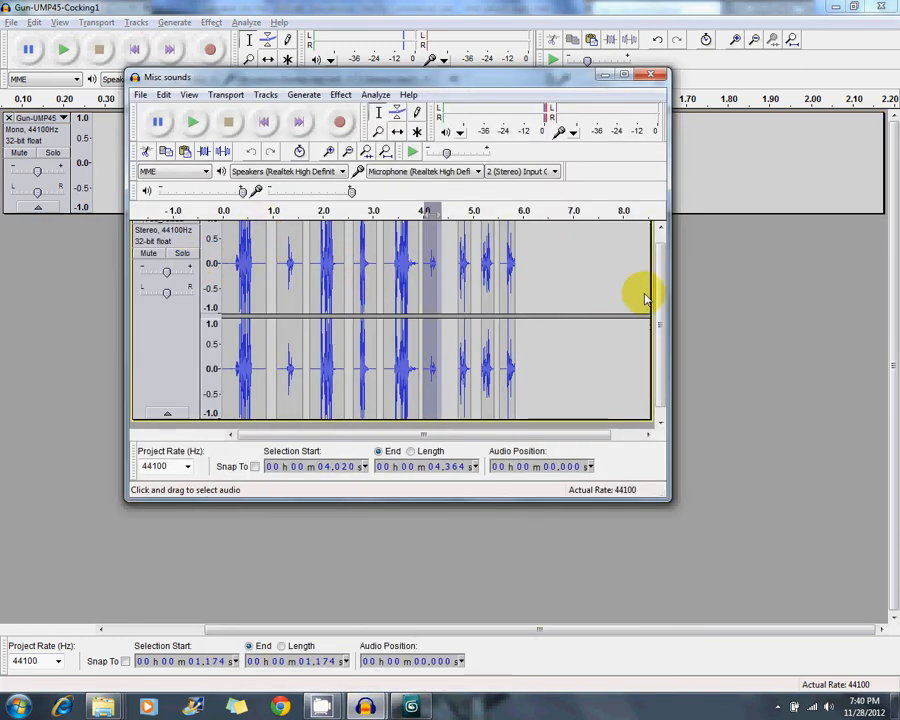
scroll(663, 291, up, 1)
drag(558, 295, 70, 325)
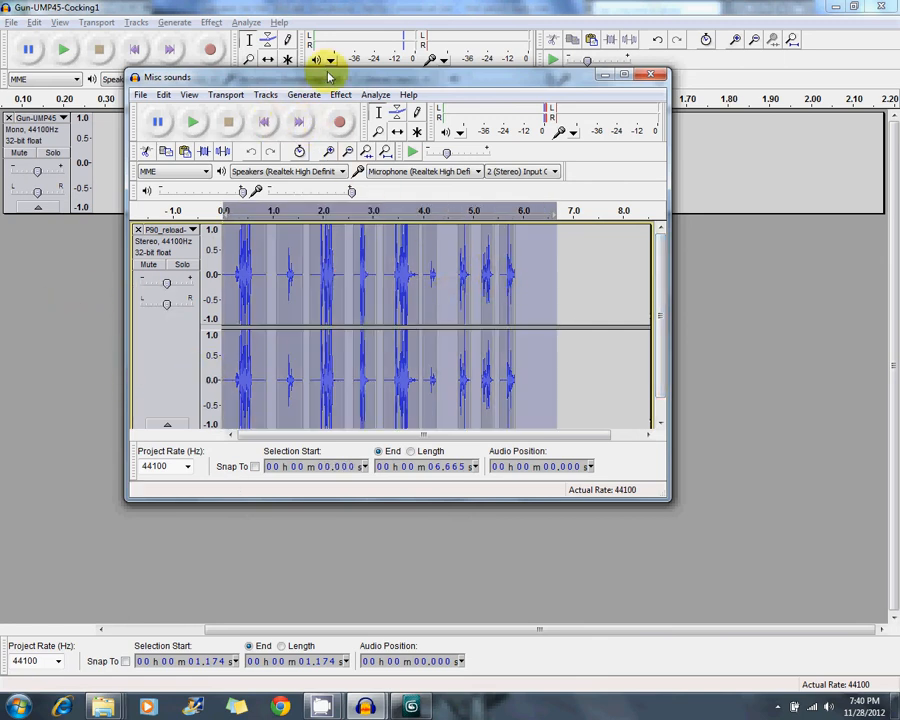
drag(328, 77, 326, 118)
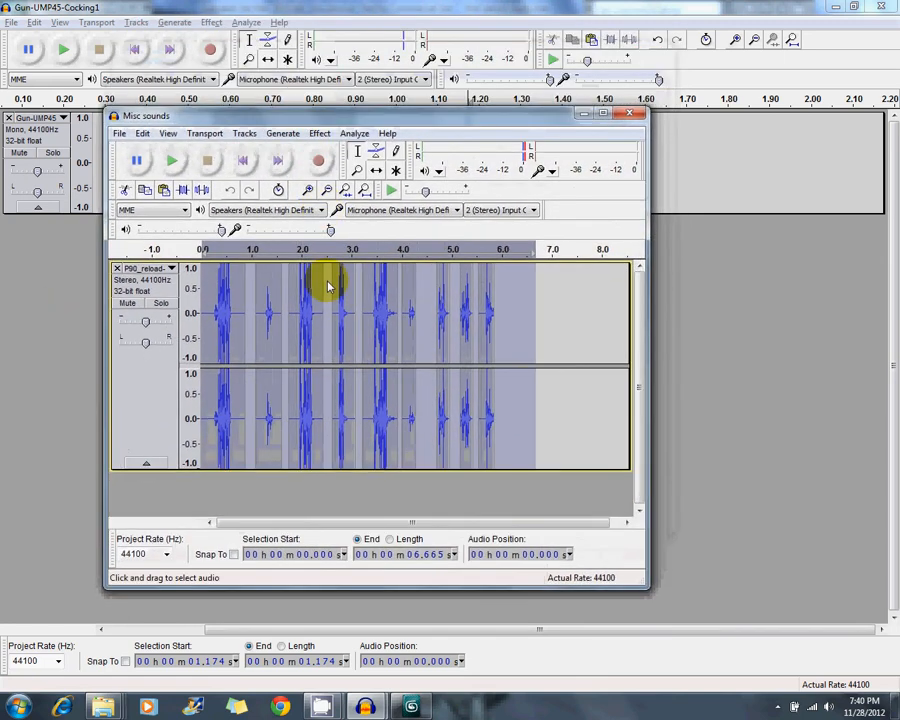
click(318, 133)
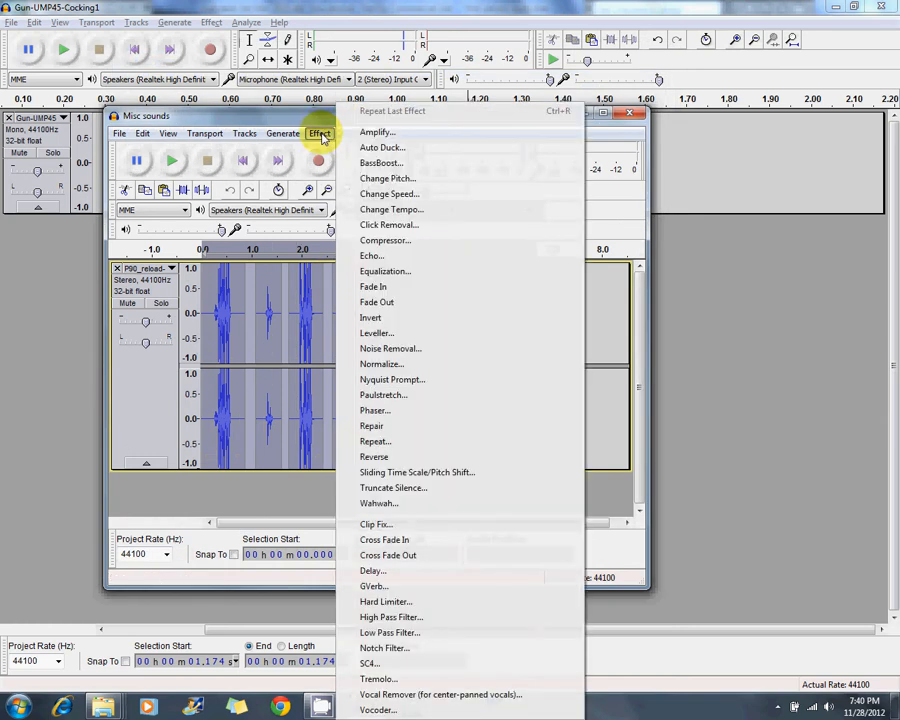
click(316, 131)
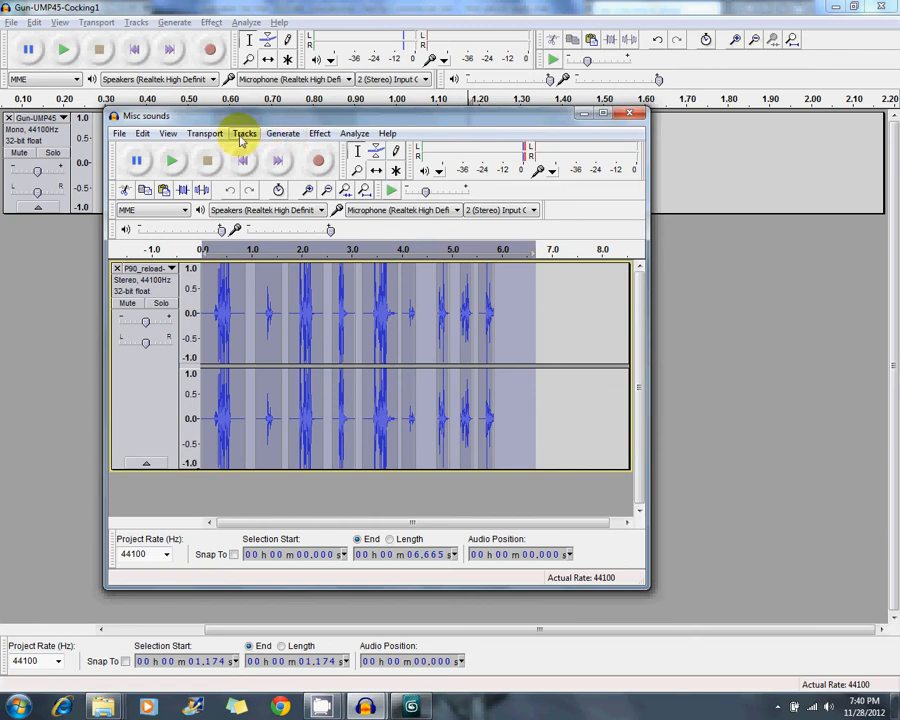
click(242, 136)
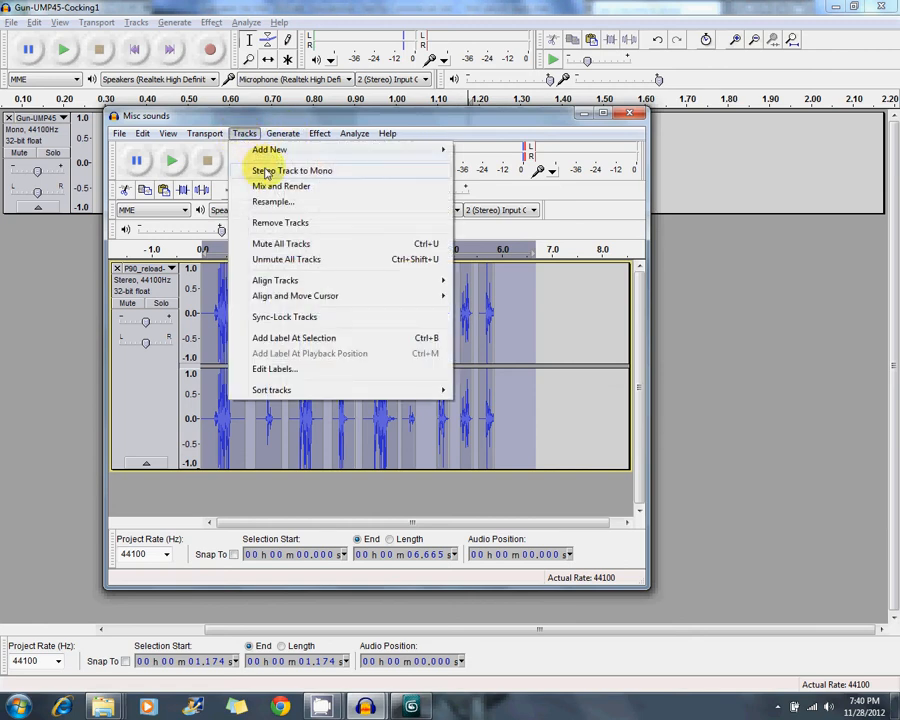
click(267, 176)
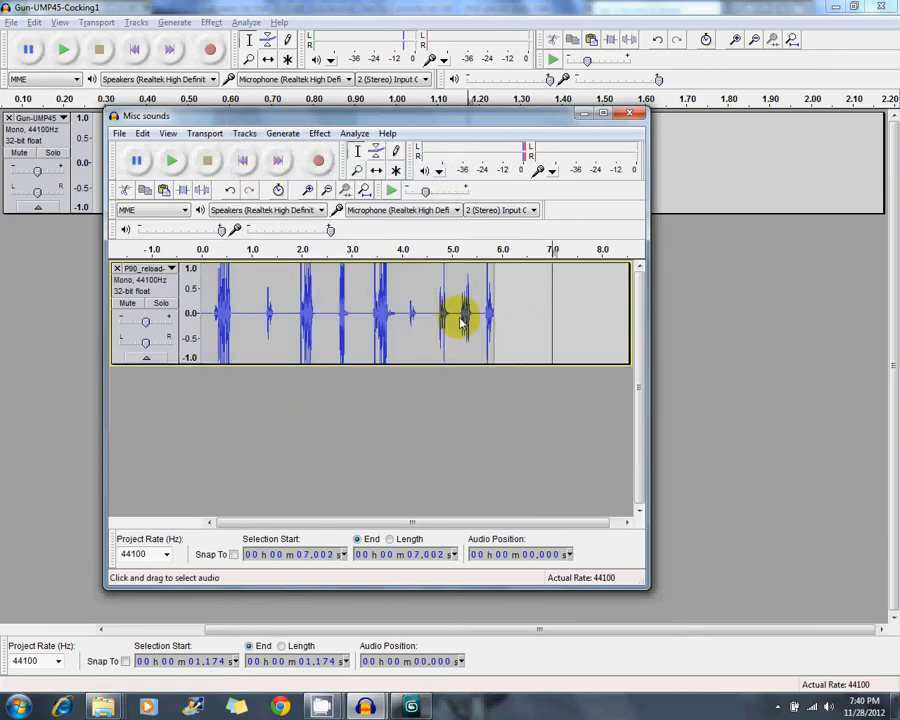
- Copy the Misc sounds audio from 4.111 to 4.336 s and paste it into the Gun-UMP45-Cocking1 track at 1.170 s
drag(420, 317, 408, 316)
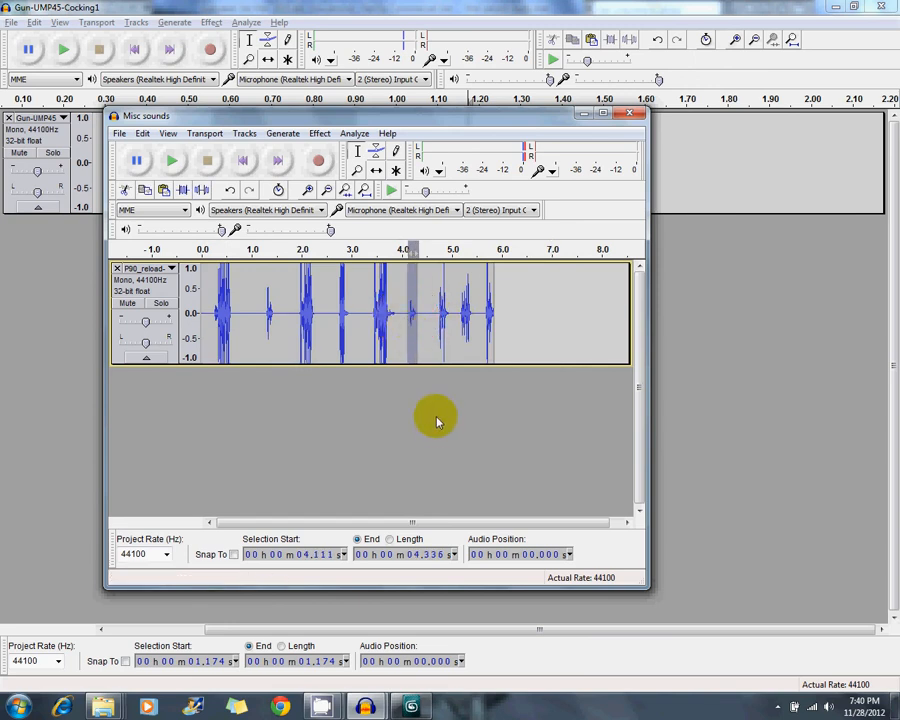
drag(432, 117, 445, 281)
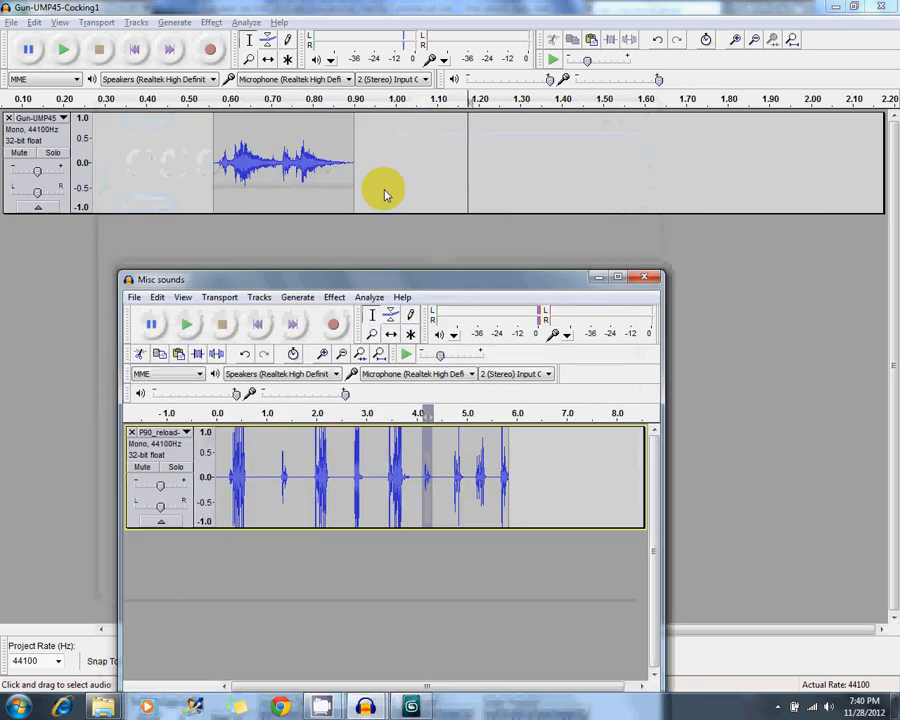
click(465, 175)
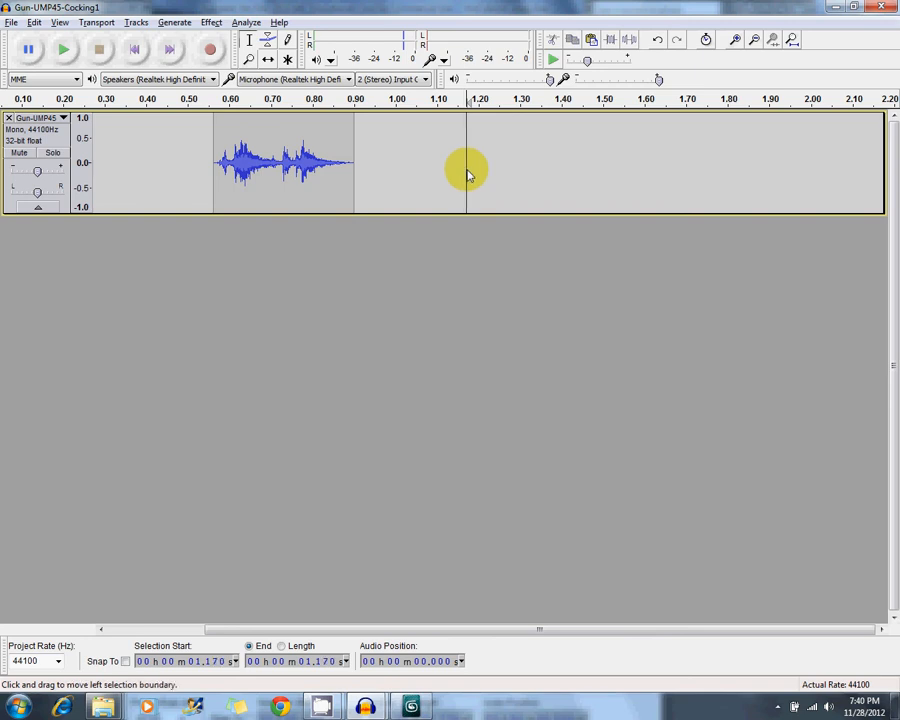
key(ctrl+1)
key(ctrl+1)
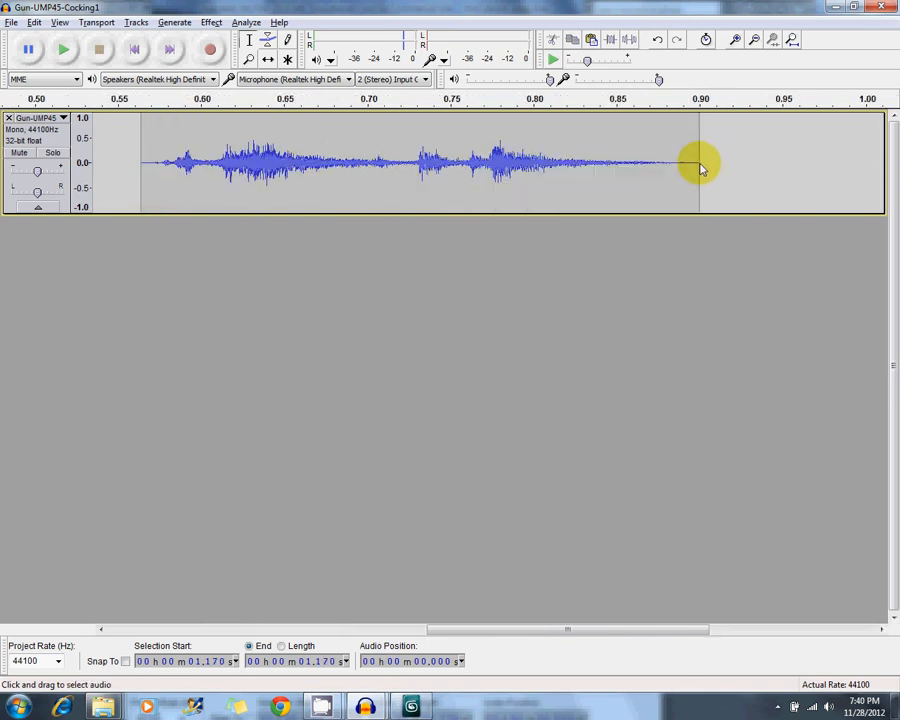
drag(605, 636, 774, 609)
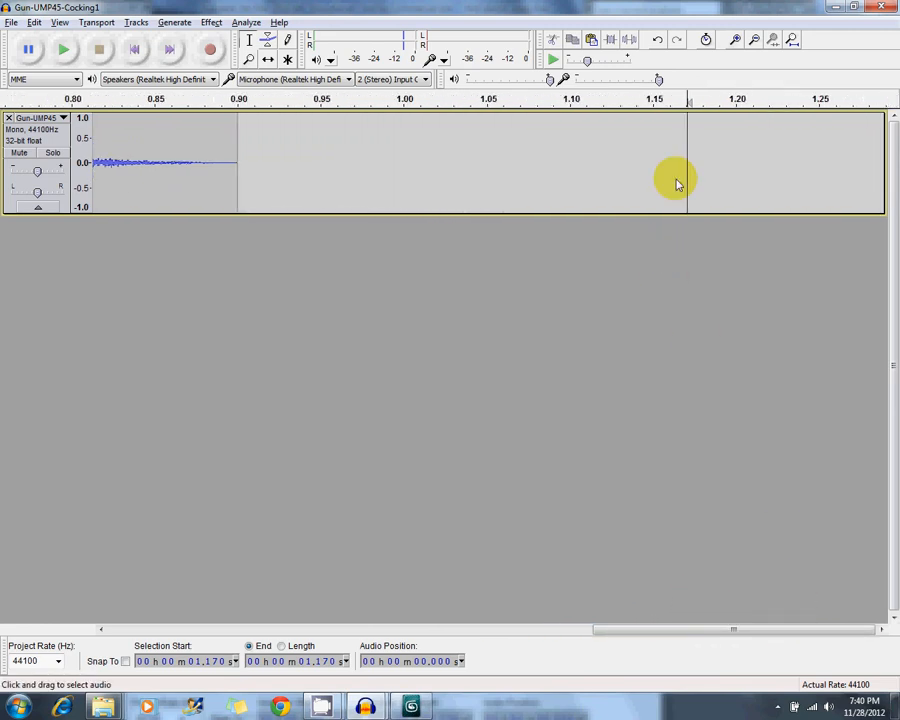
key(ctrl+v)
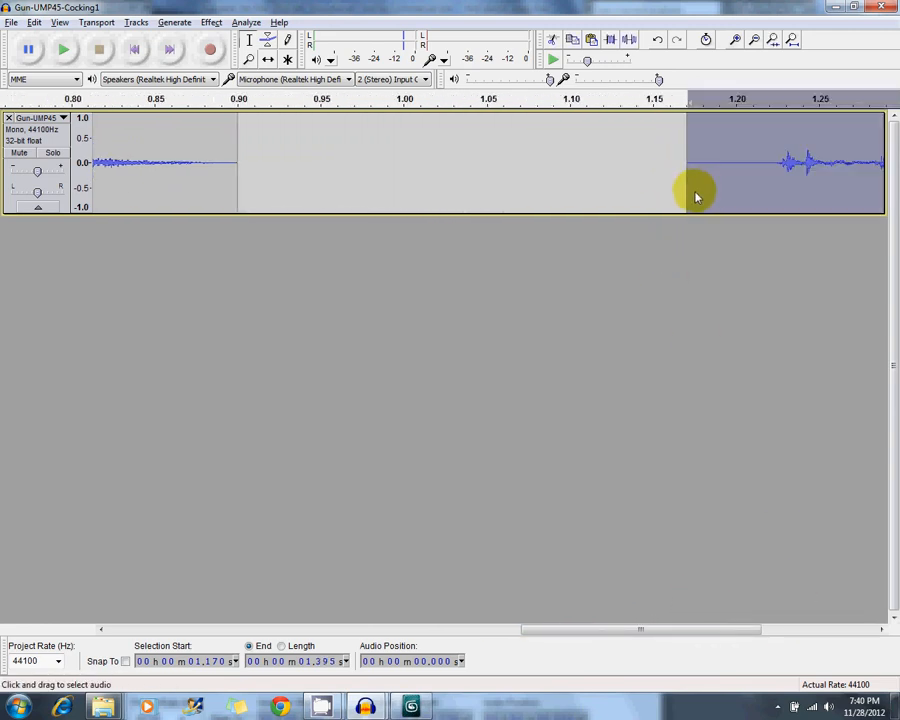
- Shift the pasted clip earlier along the timeline so it starts at about 1.117 s
click(268, 60)
drag(811, 185, 718, 188)
key(ctrl+3)
key(ctrl+3)
key(ctrl+3)
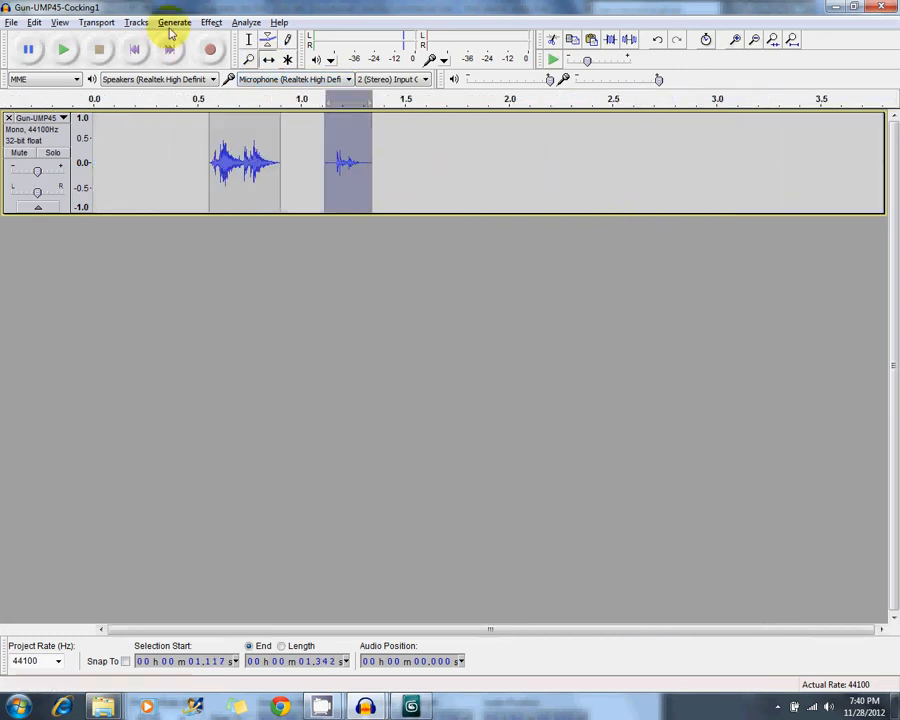
- Try to generate silence over the track range from 0 to 1.546 s, with a duration of 1 s + 24075 samples
click(249, 40)
drag(414, 160, 8, 160)
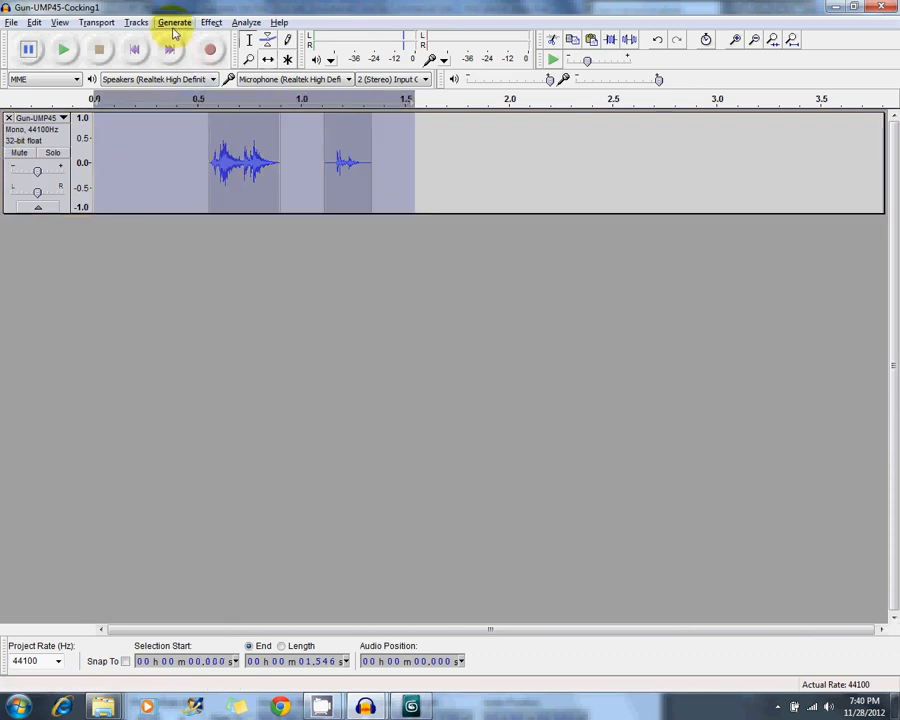
click(173, 24)
click(192, 84)
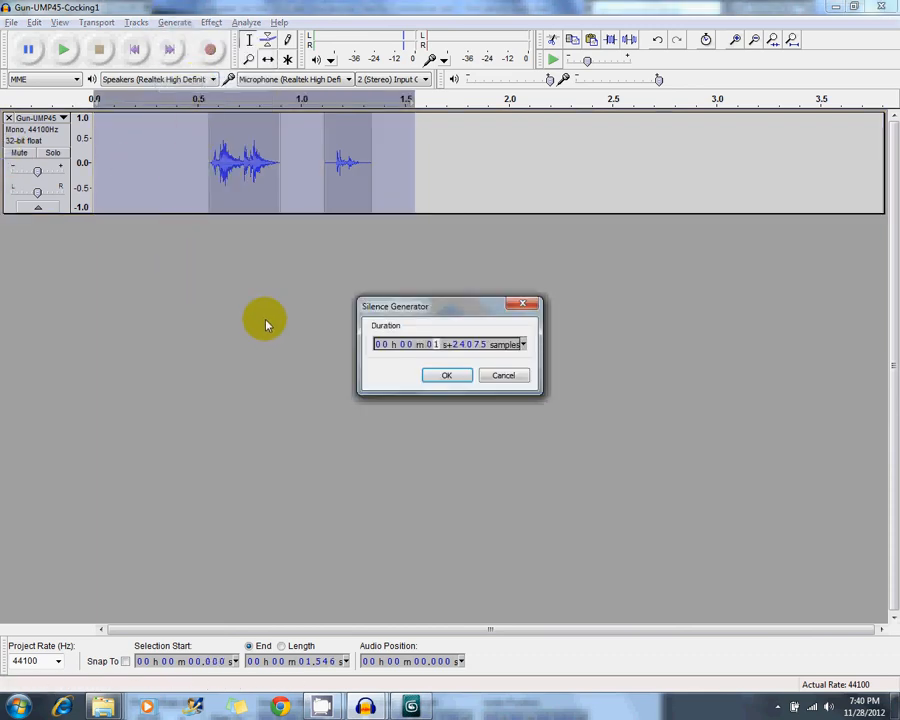
click(455, 378)
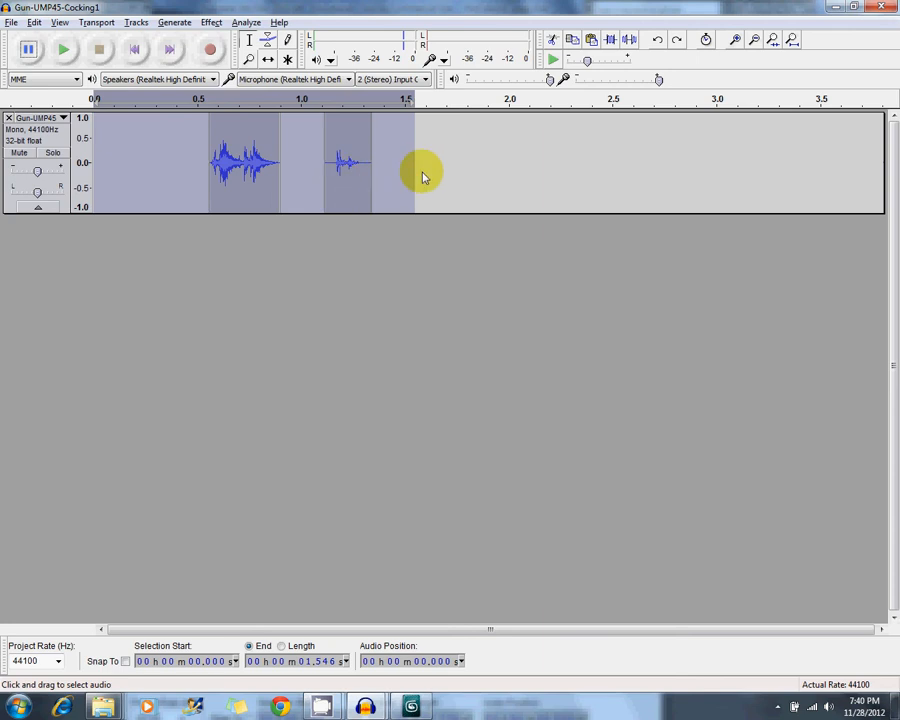
- Generate silence in the gap between the two clips of the Cocking1 track, from 0.900 to 1.117 s
click(421, 178)
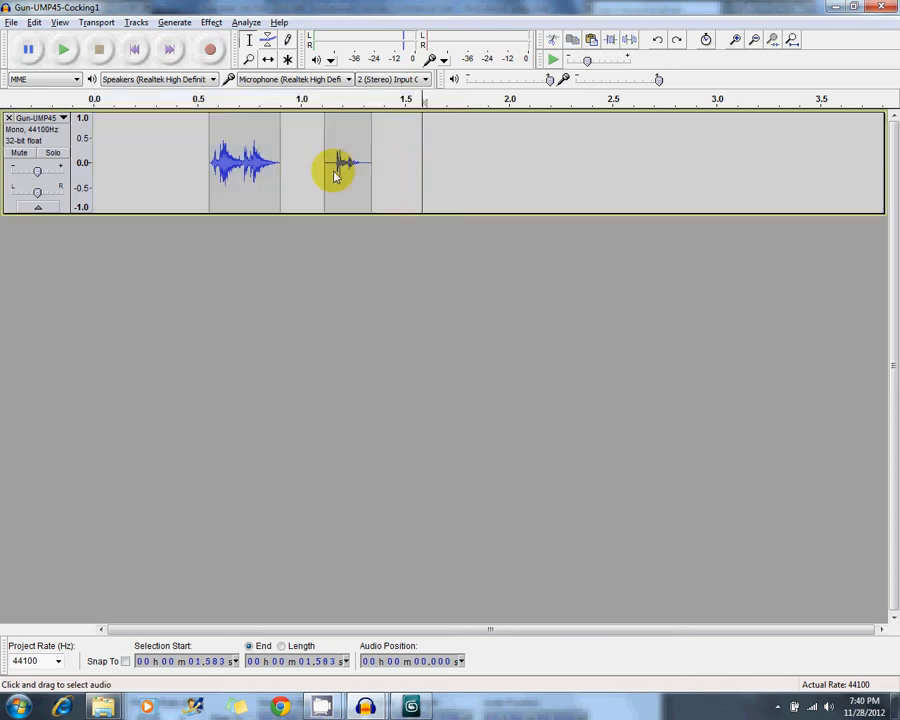
drag(325, 176, 281, 174)
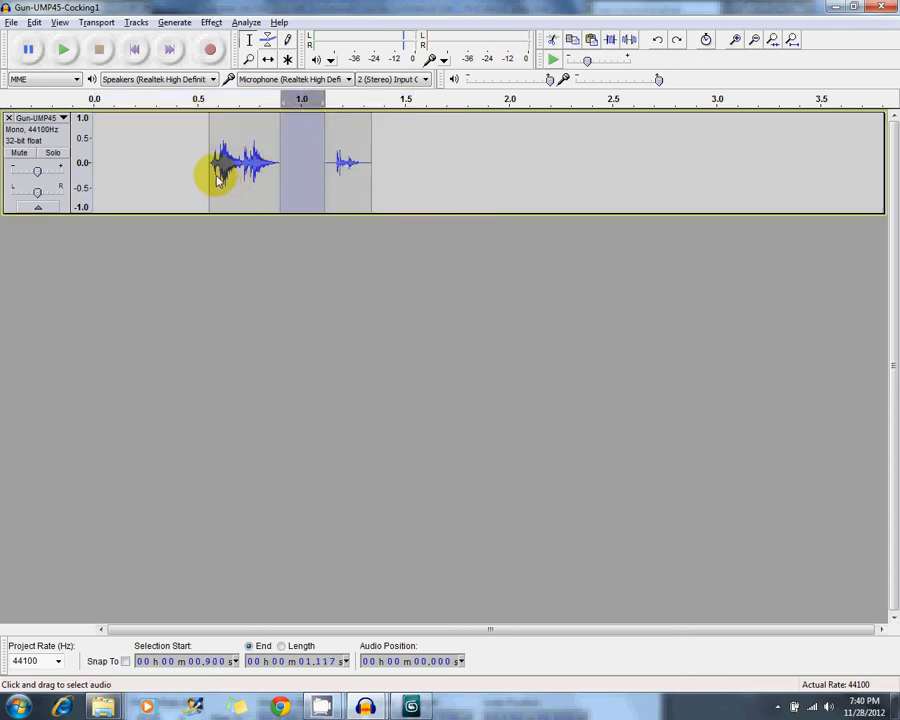
key(space)
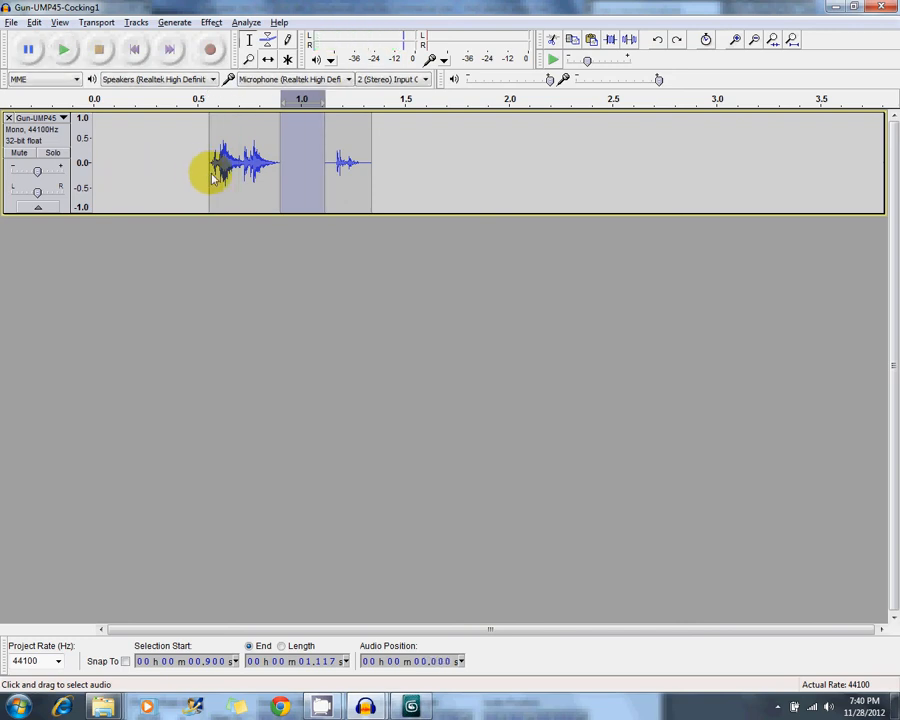
drag(210, 178, 281, 195)
click(174, 22)
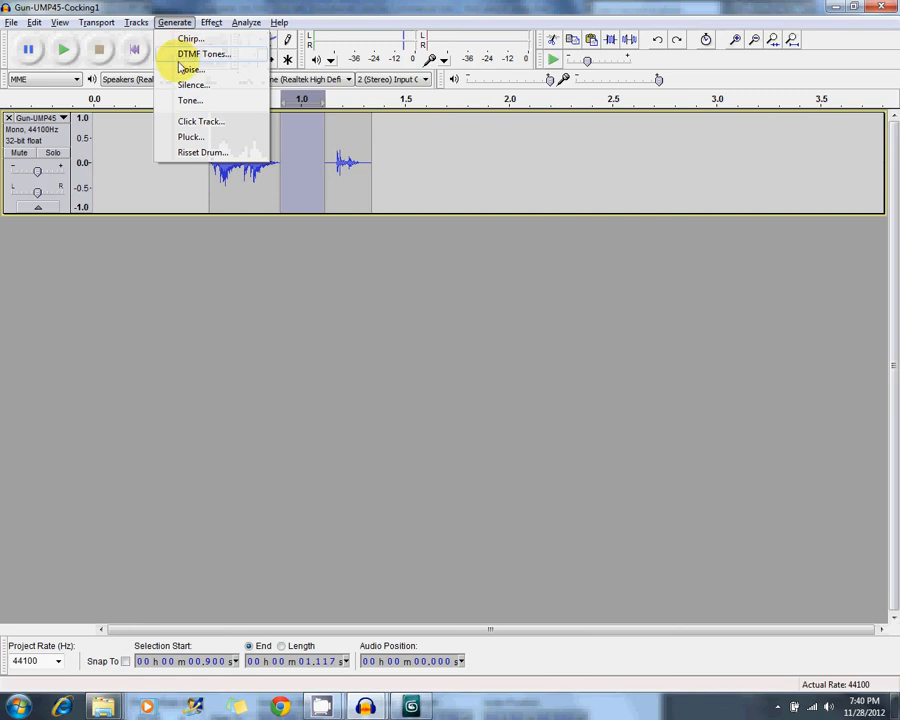
click(190, 84)
click(446, 374)
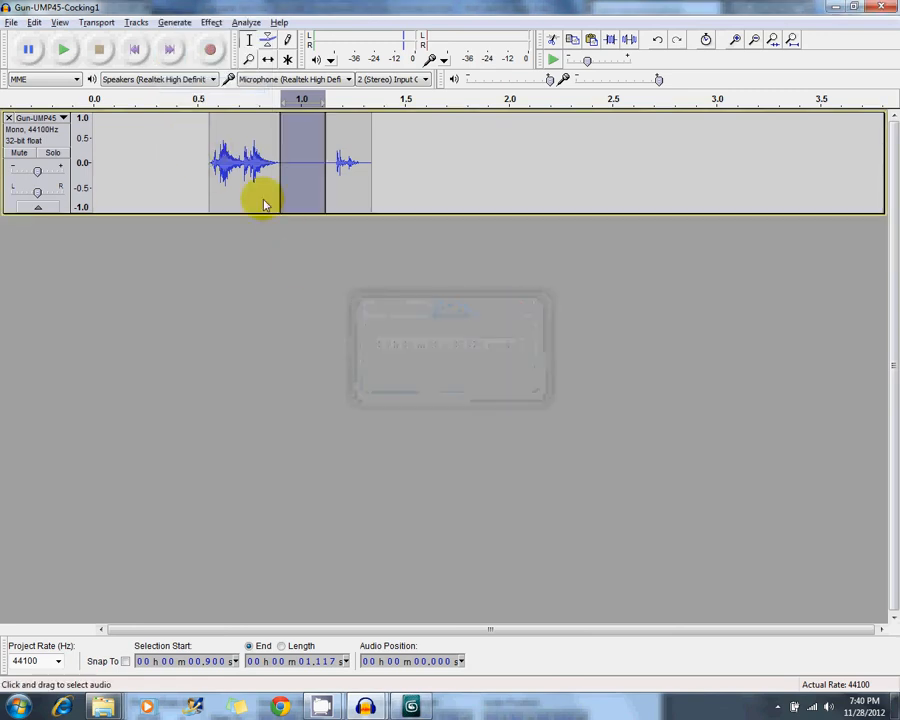
- Generate 24885 samples of silence before the first clip, from 0 to 0.564 s
drag(212, 182, 67, 200)
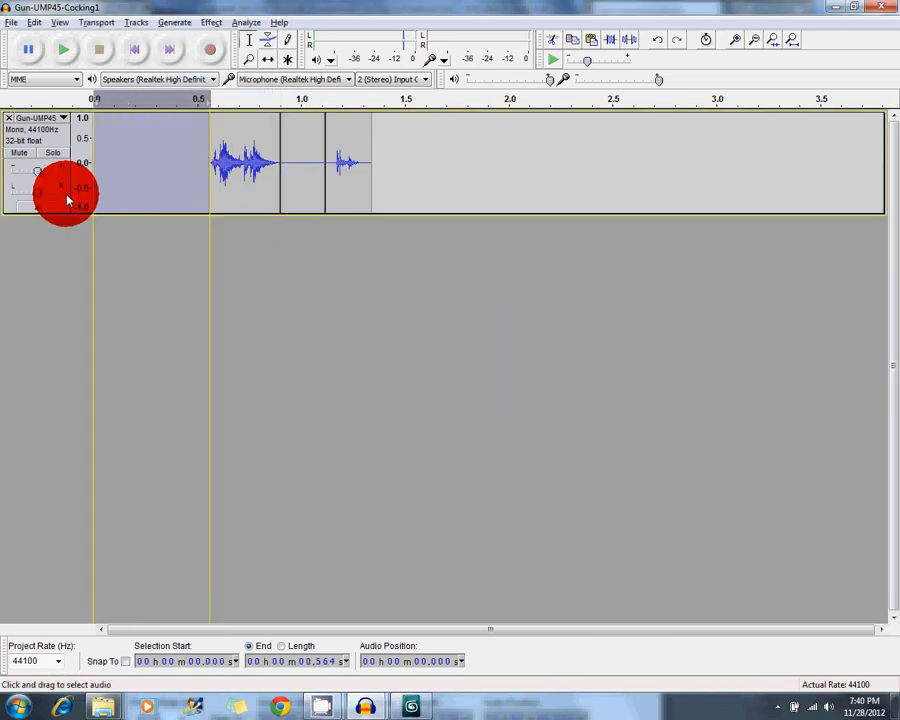
click(174, 22)
click(193, 86)
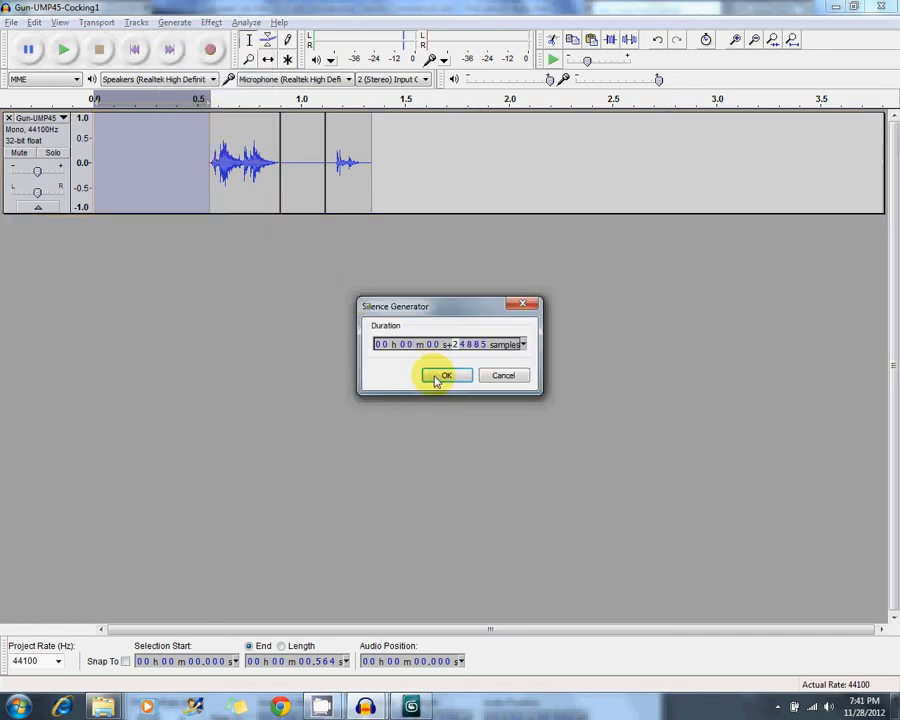
click(450, 381)
- Export the track range from 0 to 1.458 s as a 16-bit PCM WAV named ready in the Sounds folder, leaving the metadata blank
click(11, 22)
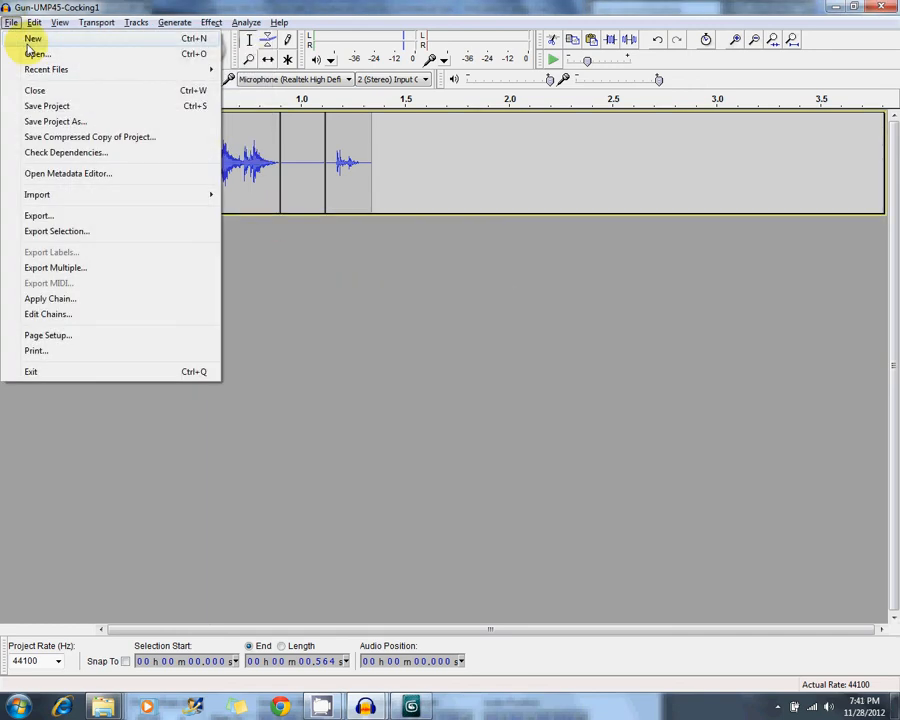
click(418, 173)
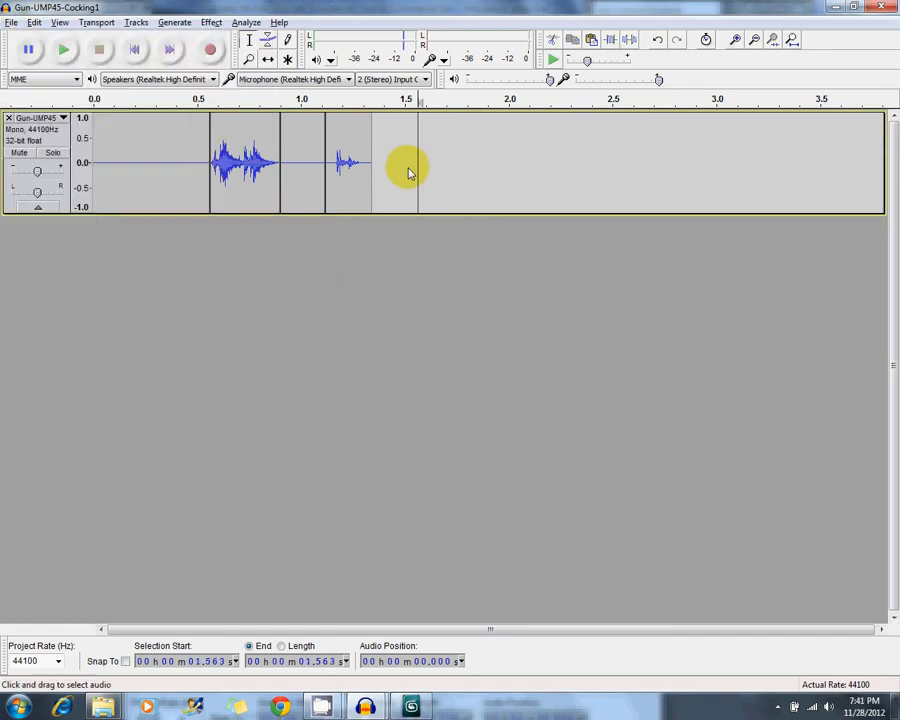
drag(397, 173, 34, 187)
click(11, 22)
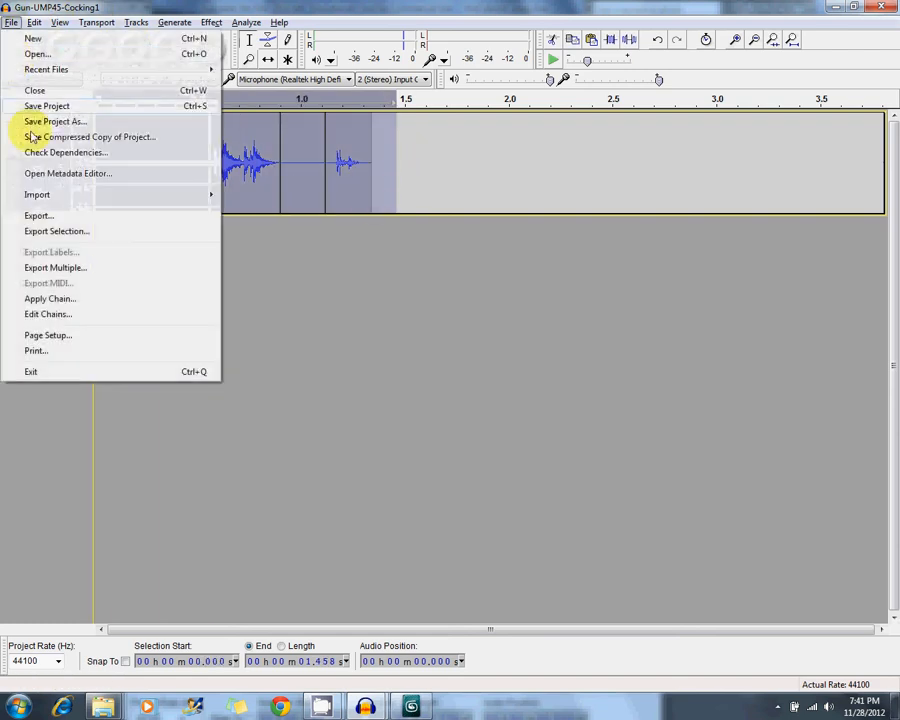
click(36, 229)
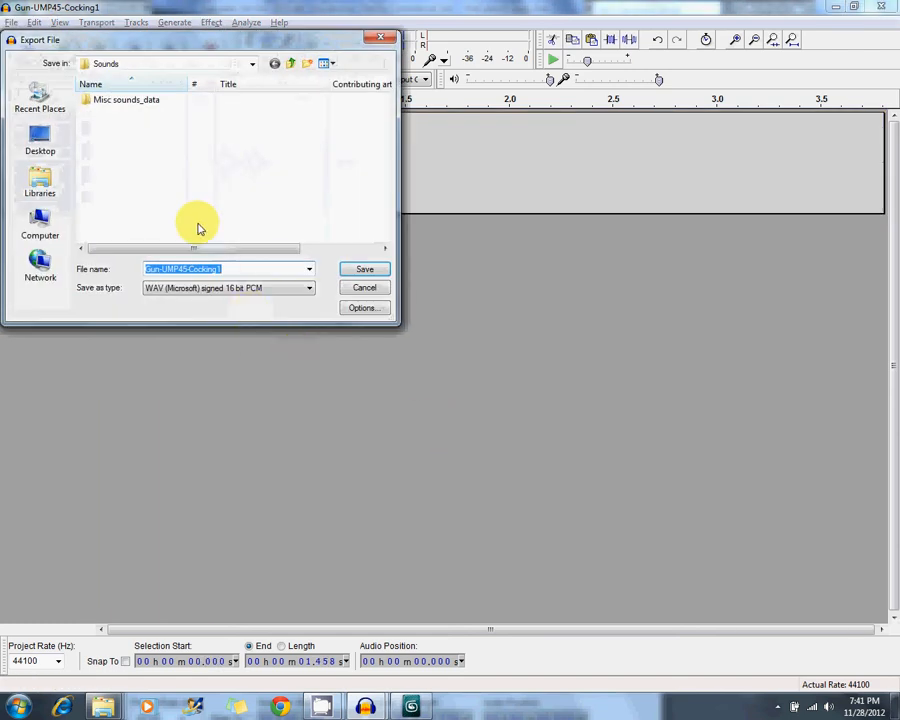
drag(240, 272, 32, 272)
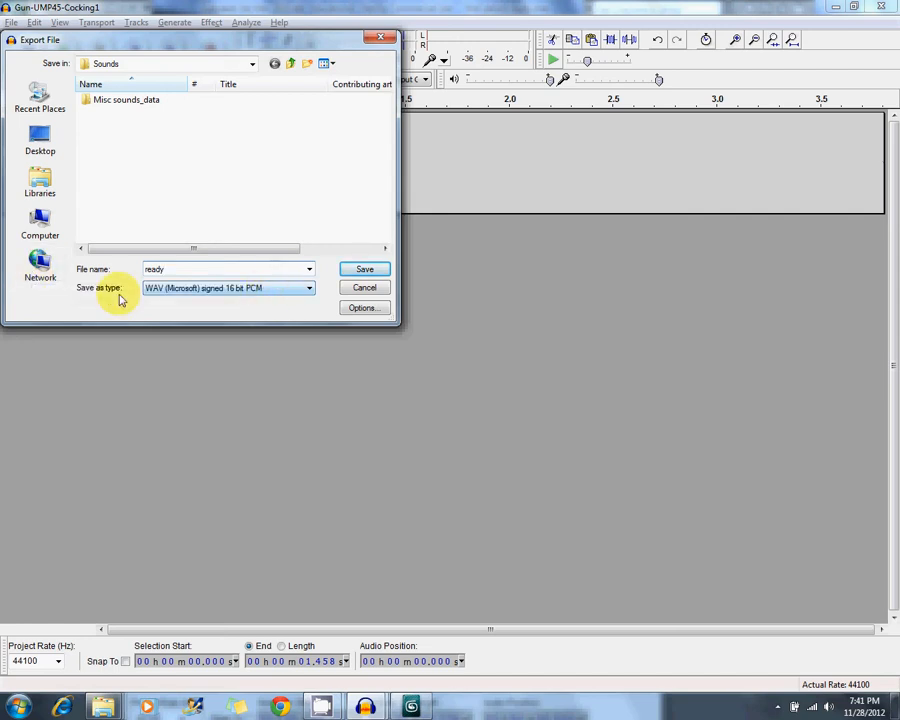
click(358, 272)
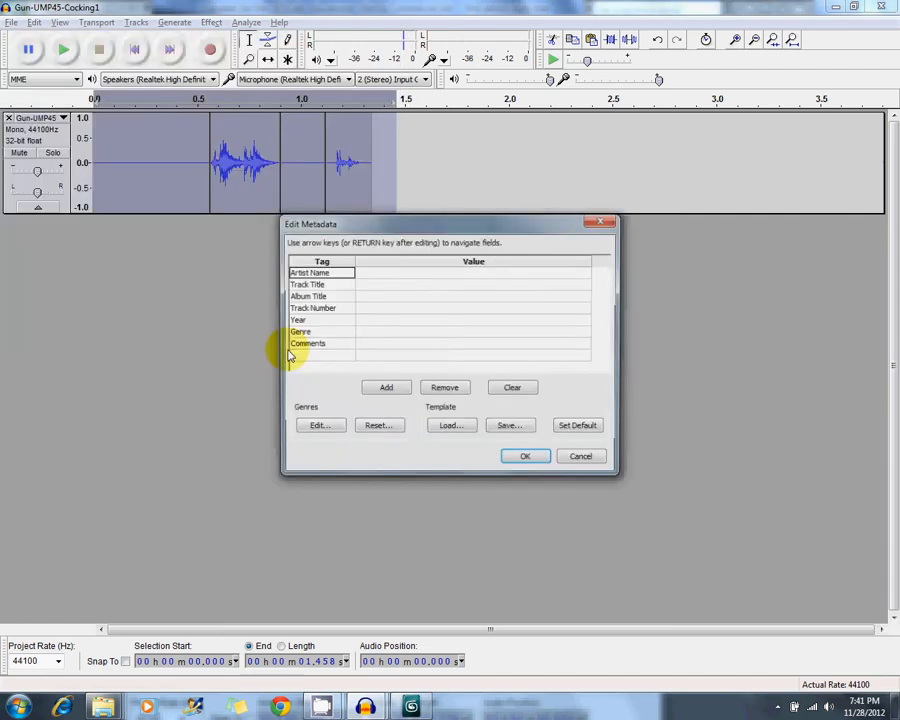
click(514, 460)
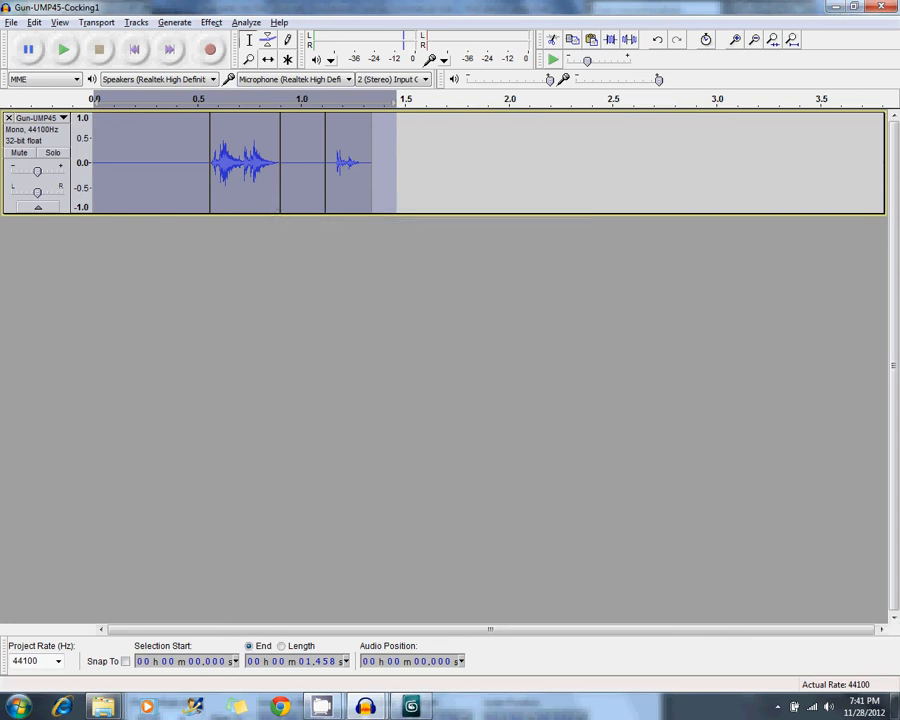
- Copy the exported ready file from the tutorial's Sounds folder into Halo Custom Edition\data\weapons\UMP_45\sounds
mouse_move(103, 710)
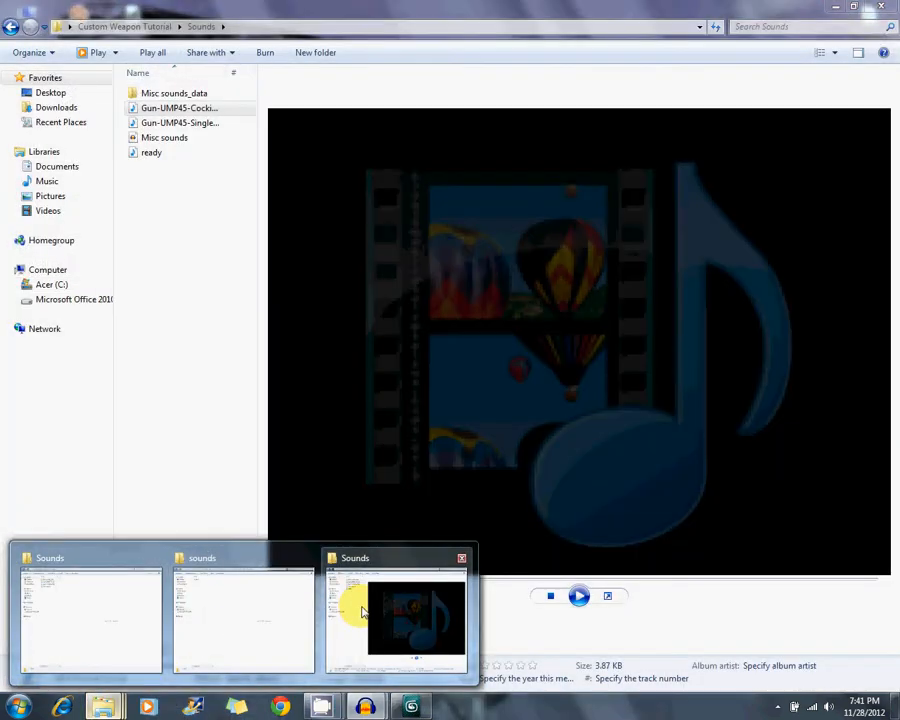
click(362, 612)
click(150, 153)
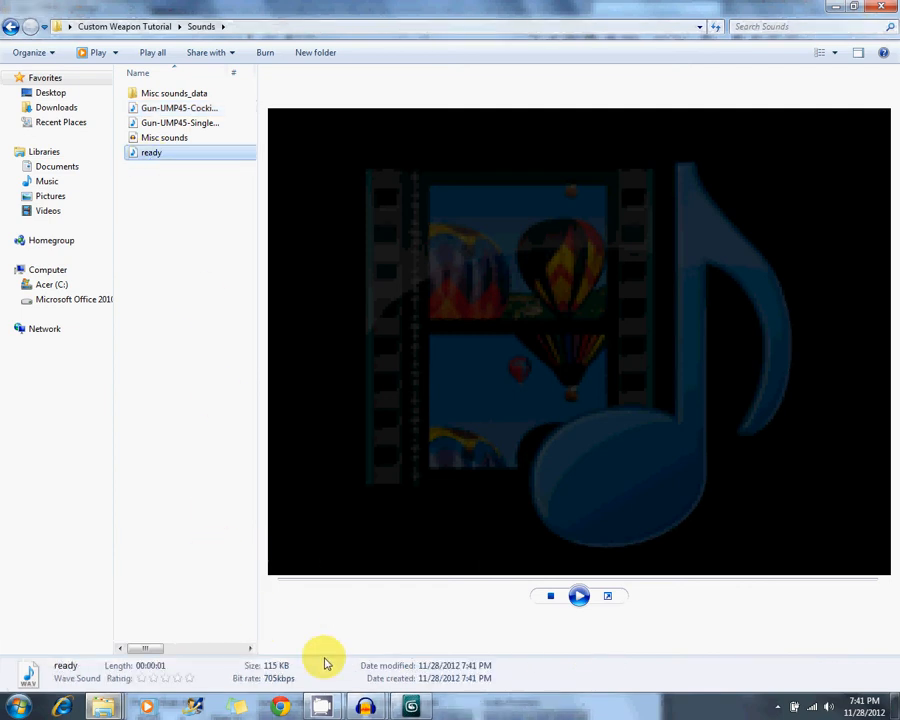
key(alt+Tab)
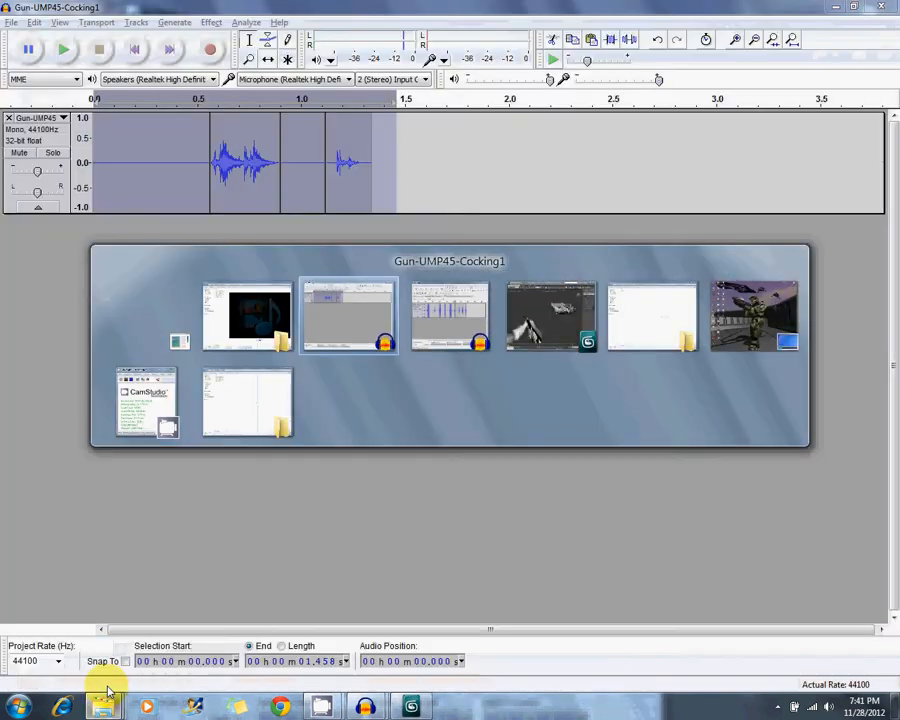
key(alt+Tab)
key(alt+Tab)
key(alt+Tab)
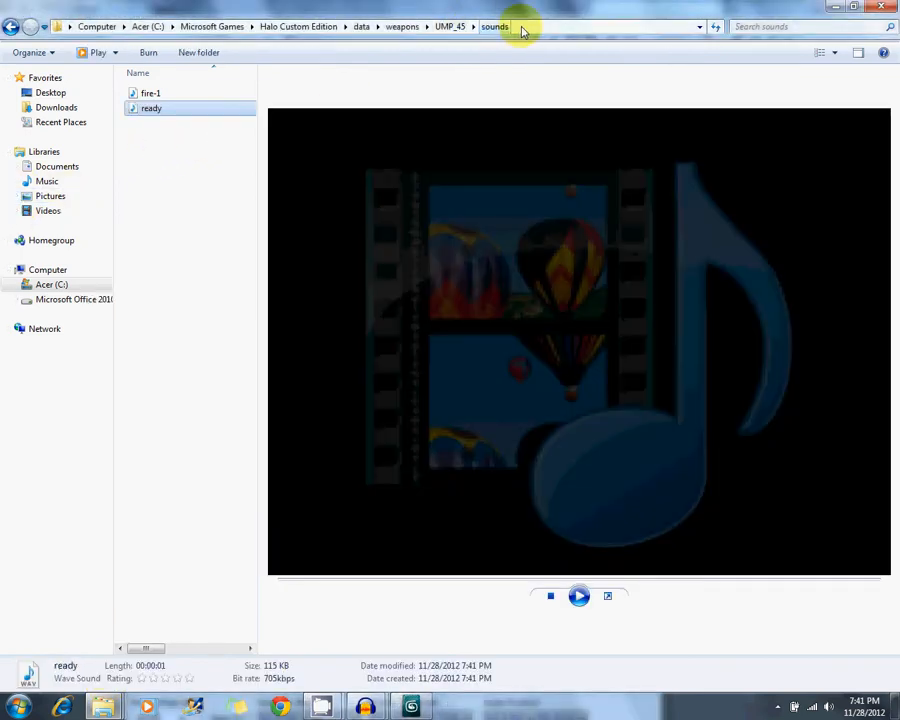
click(155, 210)
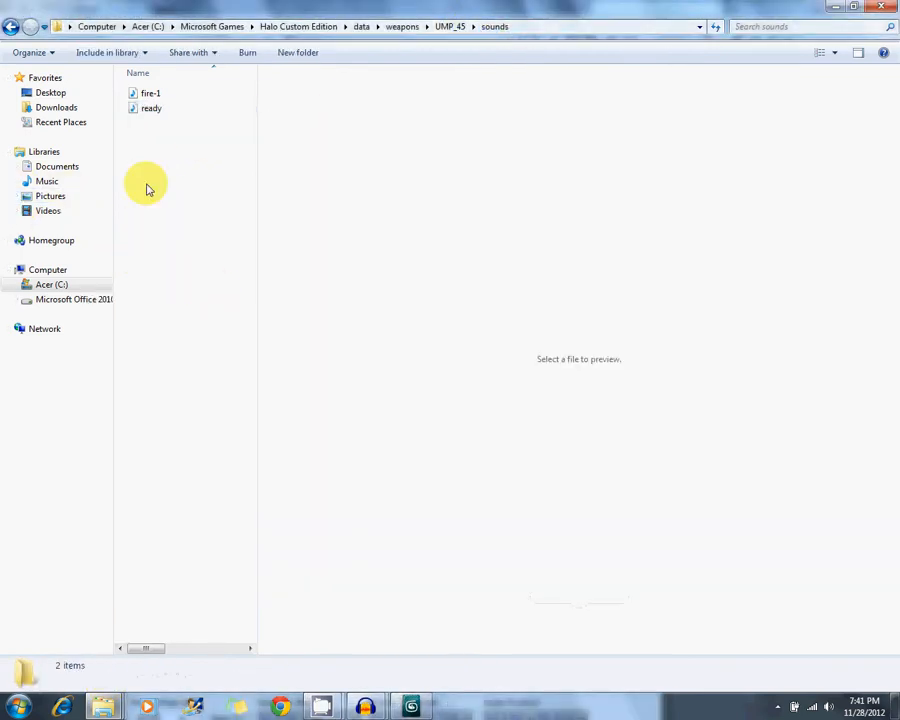
click(150, 108)
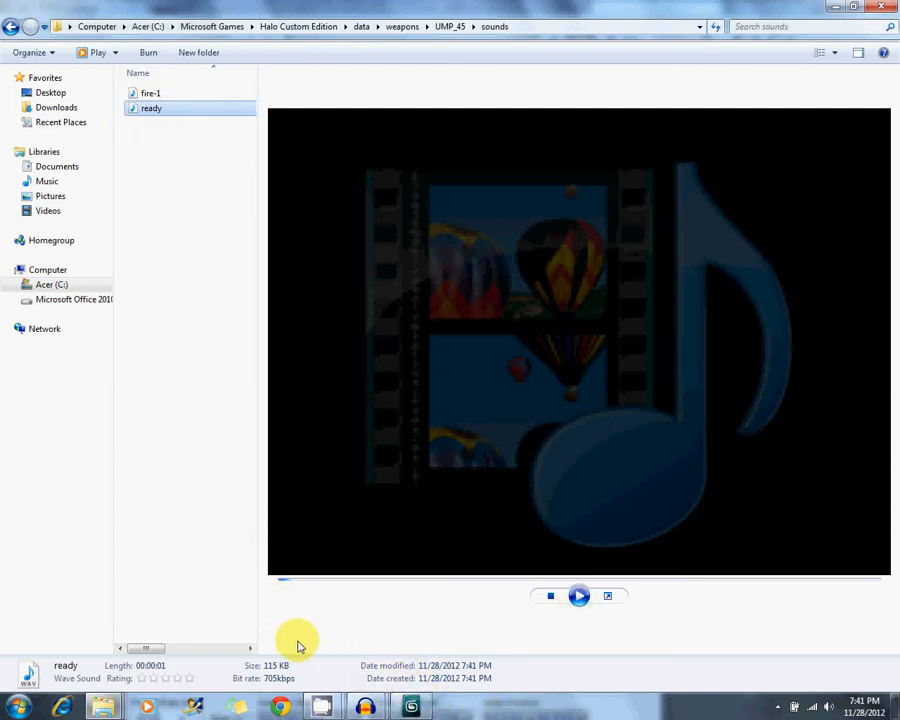
click(193, 496)
- Switch to 3ds Max and open the first-person reload-full animation file, continuing past the missing external files
click(378, 708)
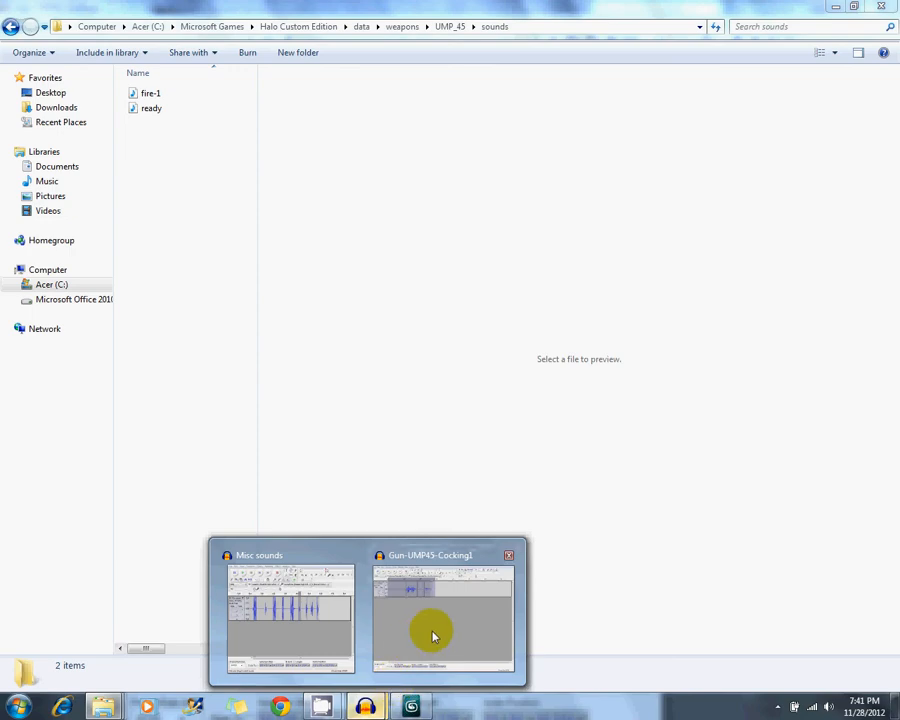
click(432, 634)
click(412, 702)
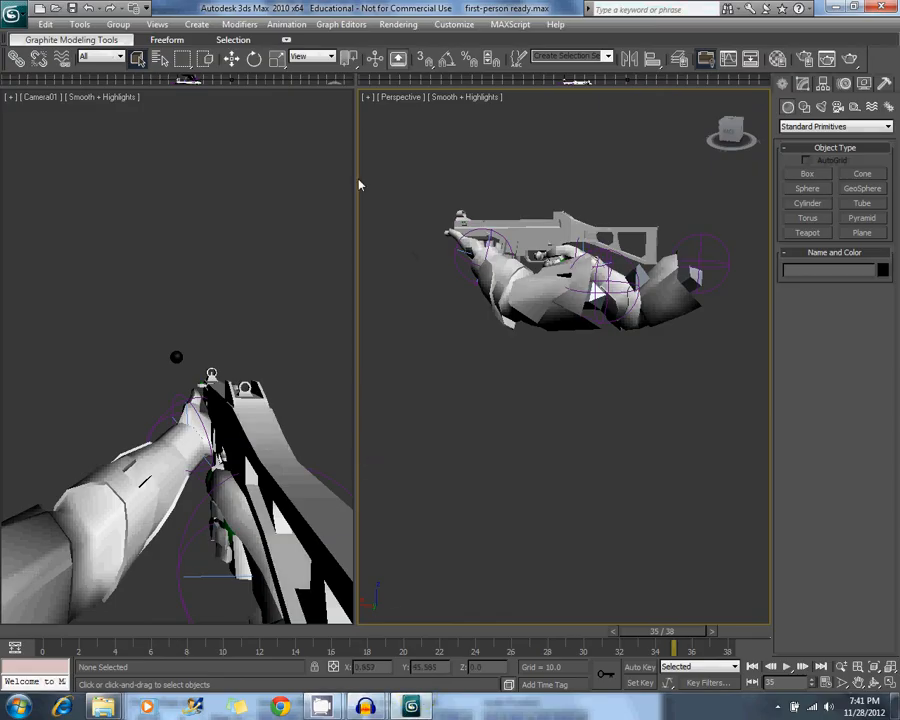
click(14, 20)
click(46, 124)
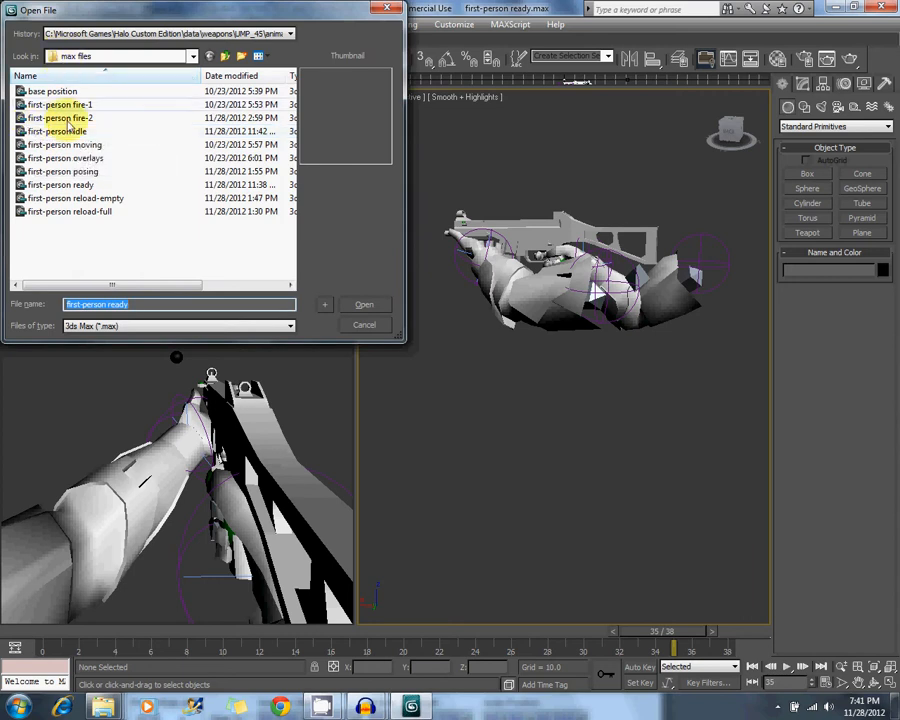
double_click(100, 212)
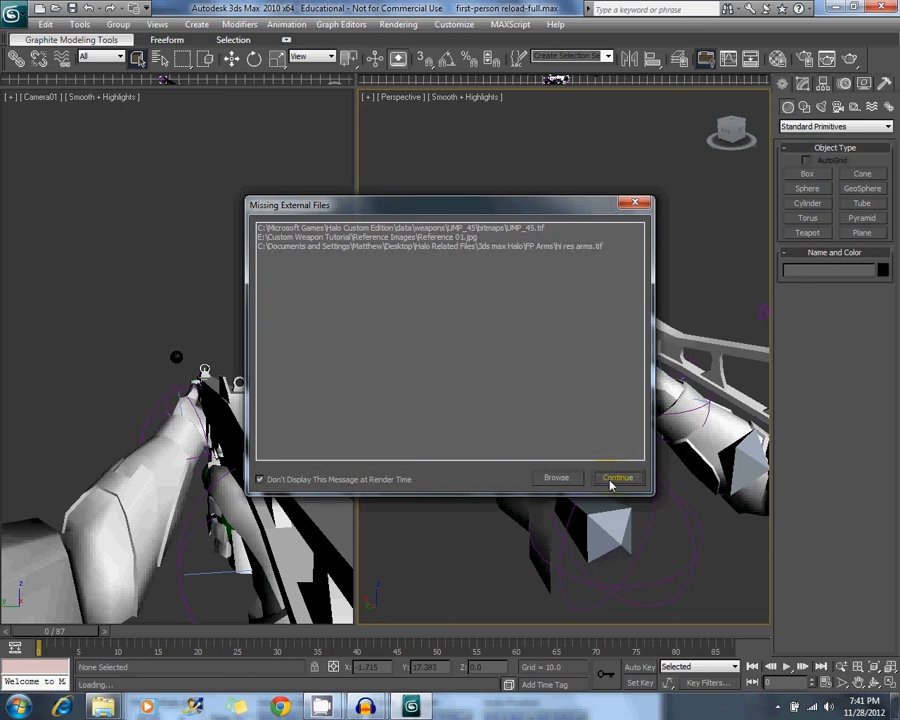
click(617, 478)
- Switch to the Gun-UMP45-Cocking1 project in Audacity and delete all audio from its track
mouse_move(373, 711)
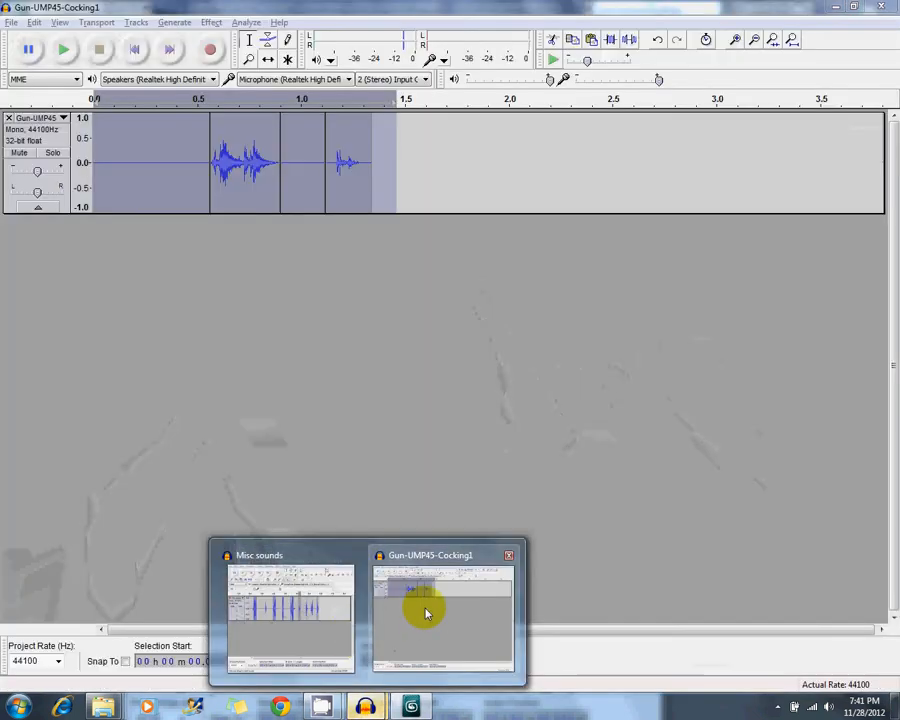
click(426, 608)
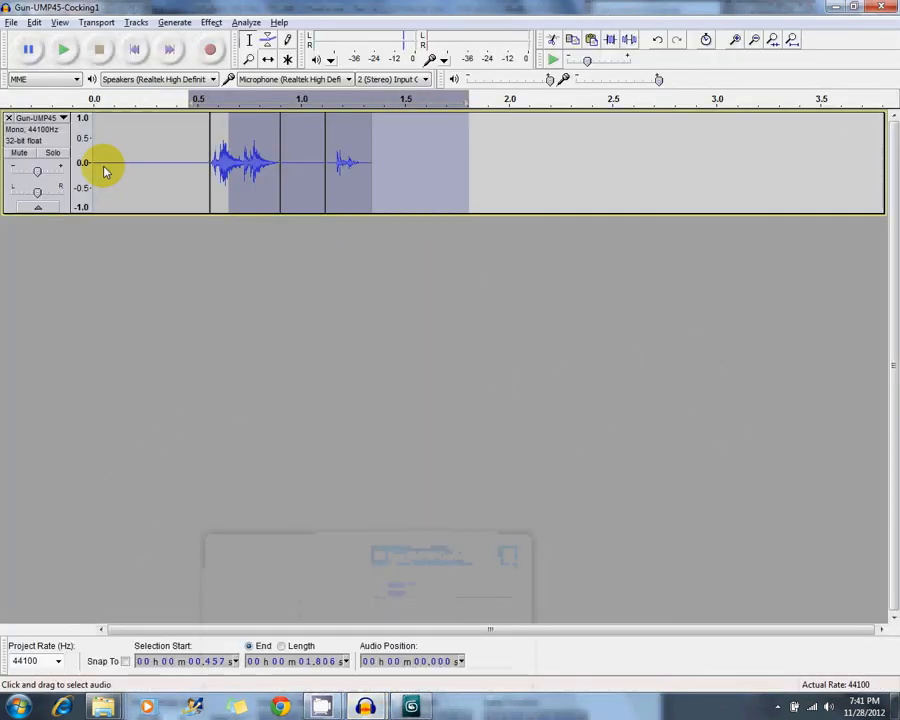
click(8, 136)
key(Delete)
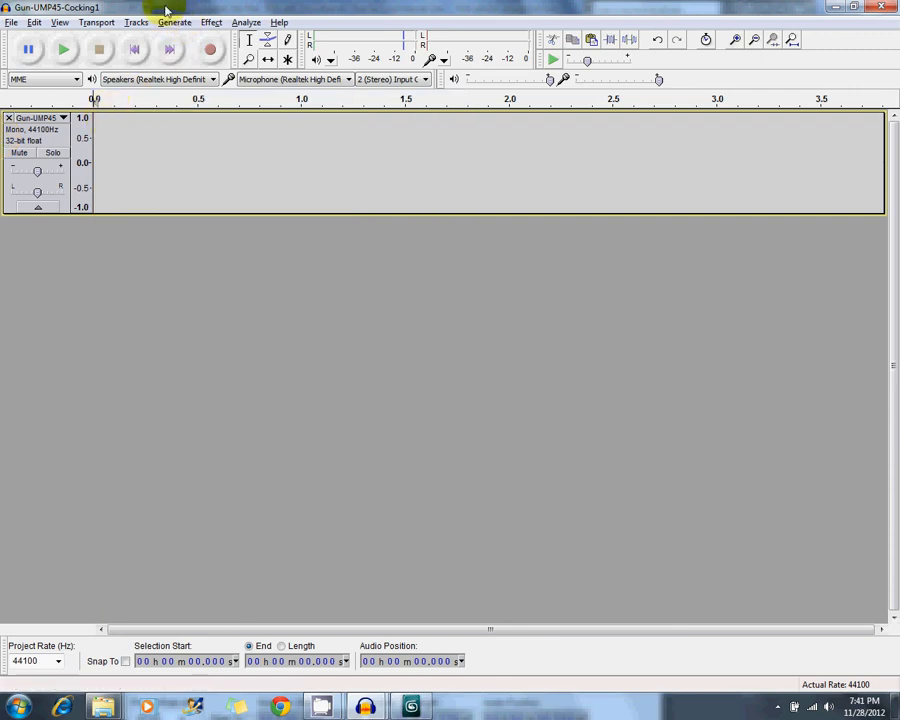
- Bring up the Misc sounds project and move its window higher over the empty Cocking1 project
mouse_move(365, 705)
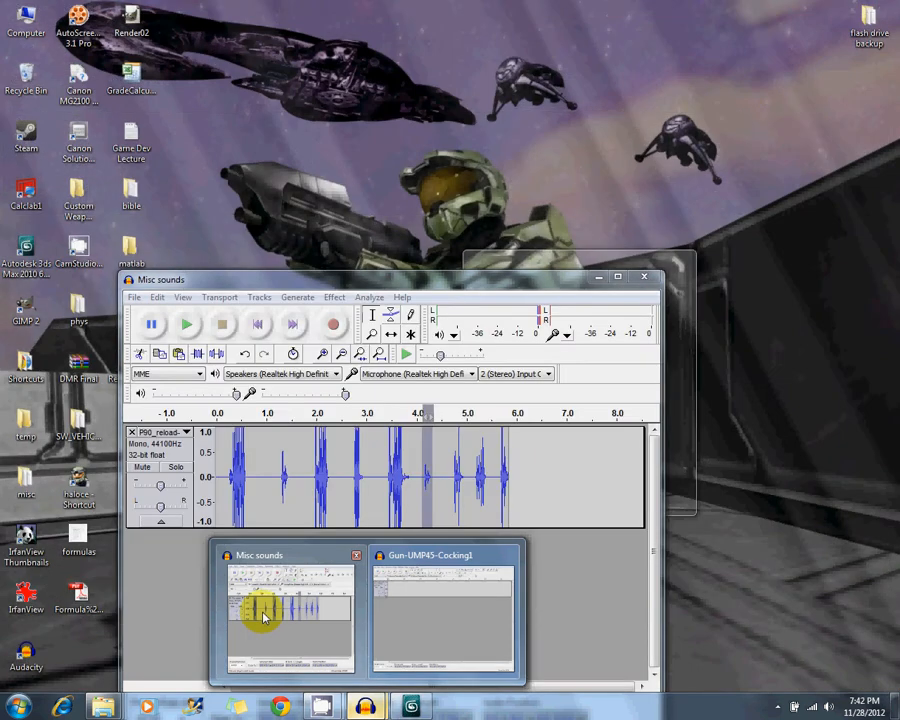
click(263, 617)
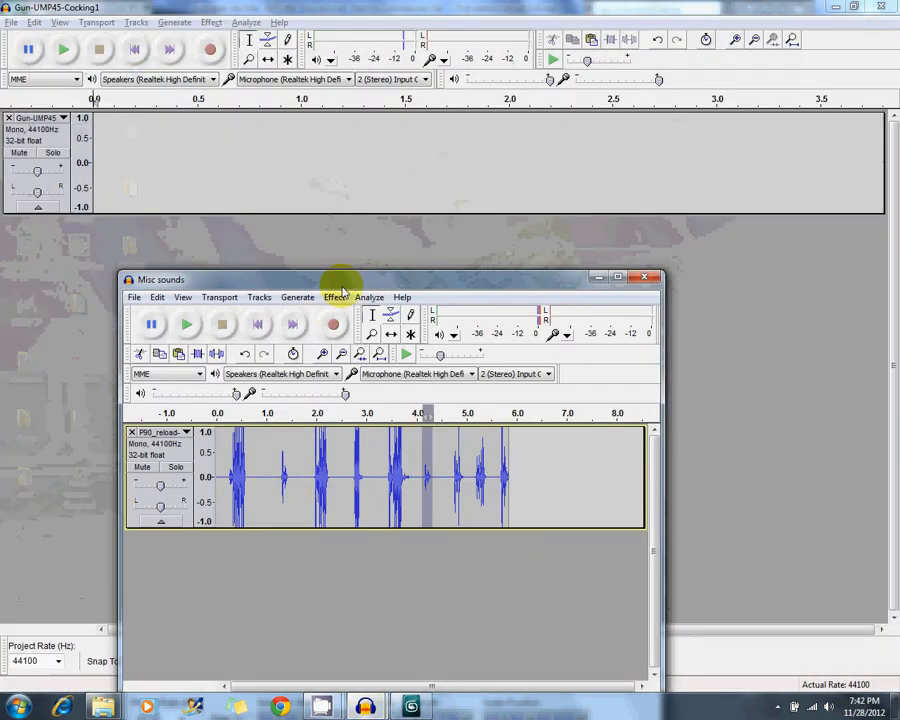
drag(341, 284, 378, 188)
double_click(377, 184)
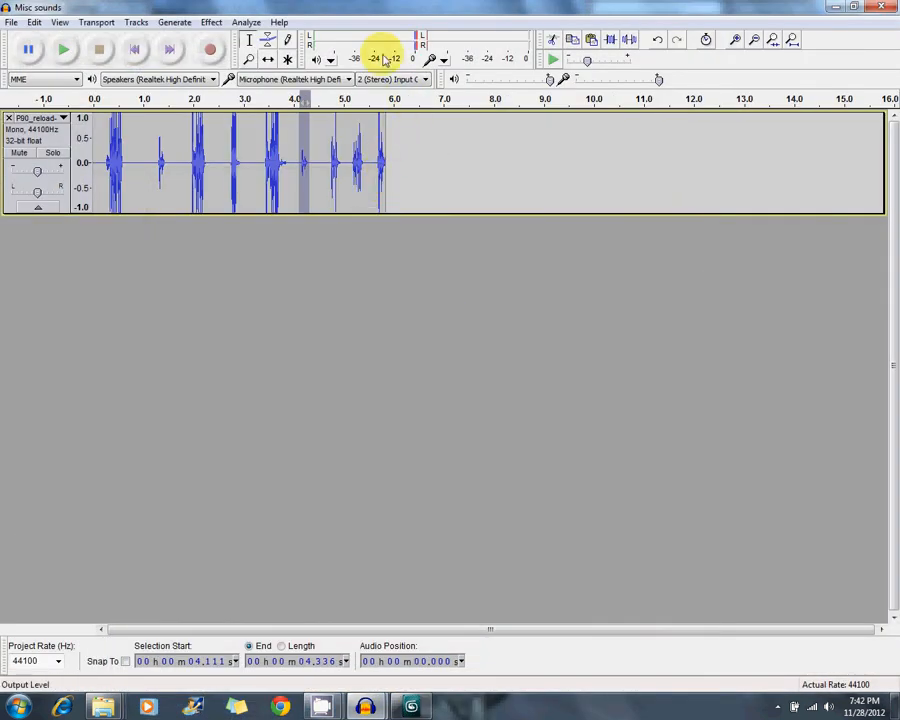
double_click(348, 11)
- Switch to 3ds Max and scrub the reload-full animation to frame 15 to find when the first sound is needed
click(413, 706)
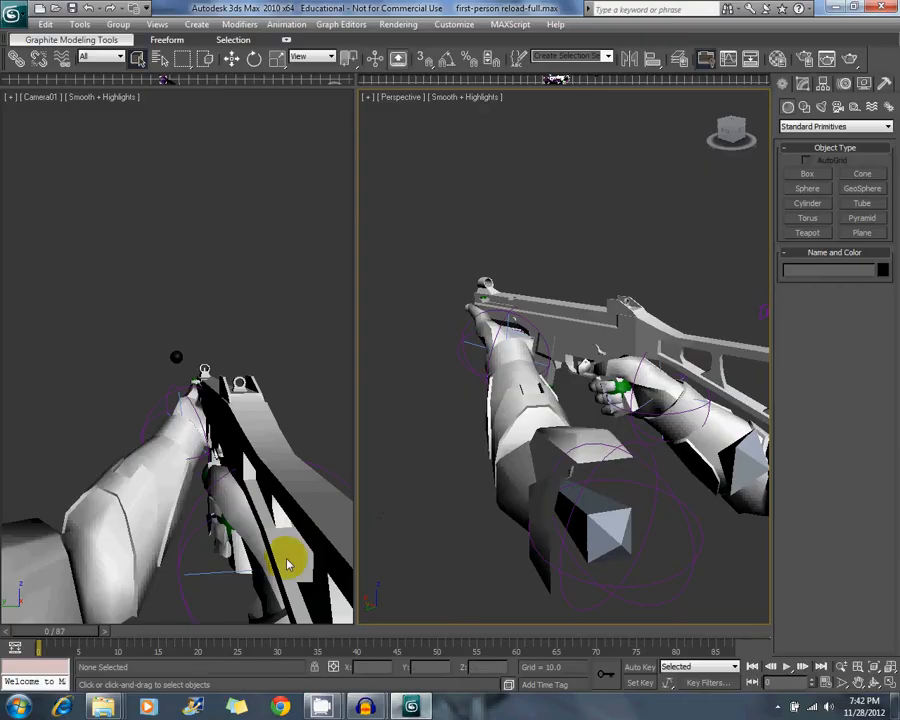
drag(57, 633, 171, 617)
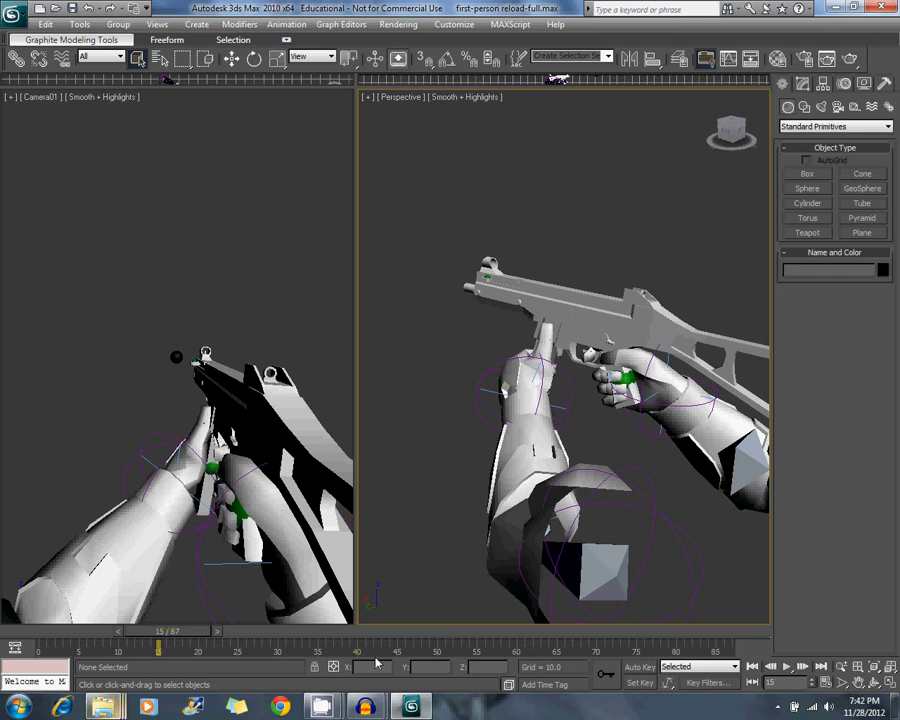
- Return to the Misc sounds project in Audacity and audition parts of the P90 reload track, including 3.311 to 3.859 s
mouse_move(366, 708)
click(432, 630)
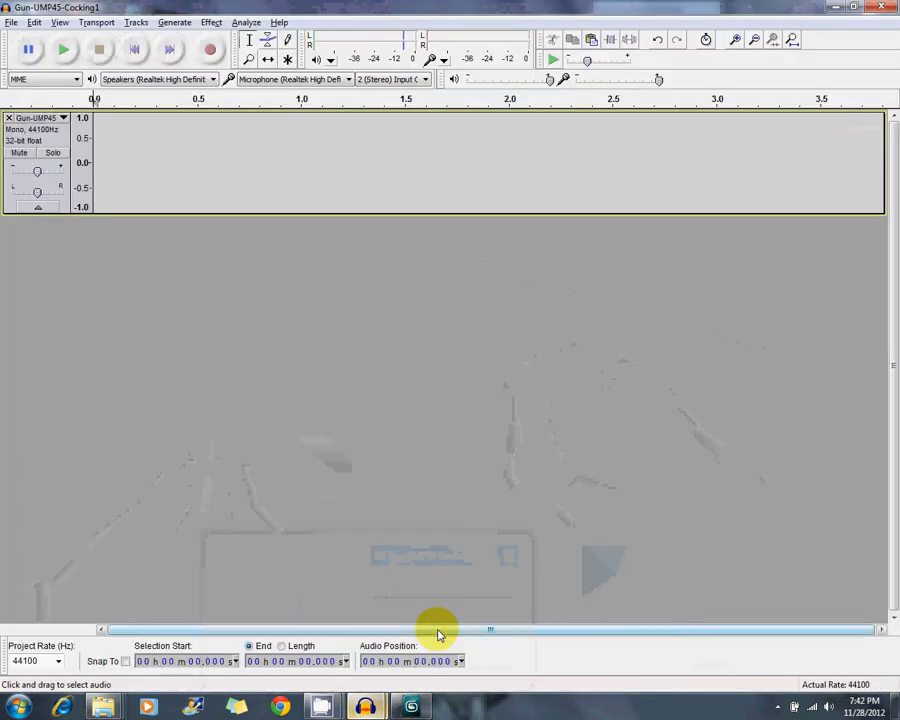
click(334, 647)
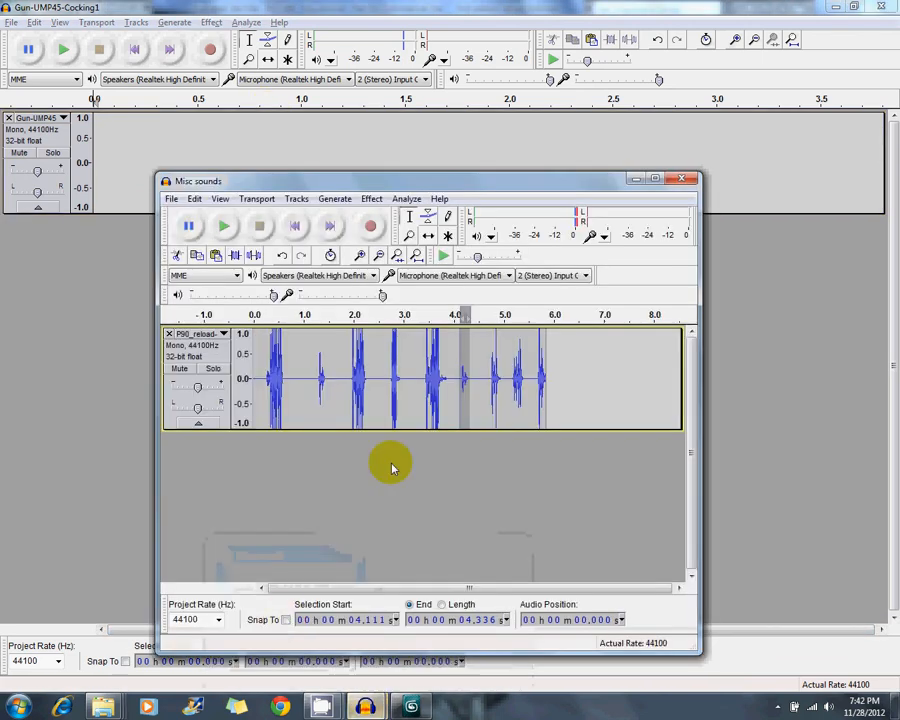
drag(264, 385, 447, 380)
click(224, 226)
click(224, 224)
click(213, 225)
click(224, 237)
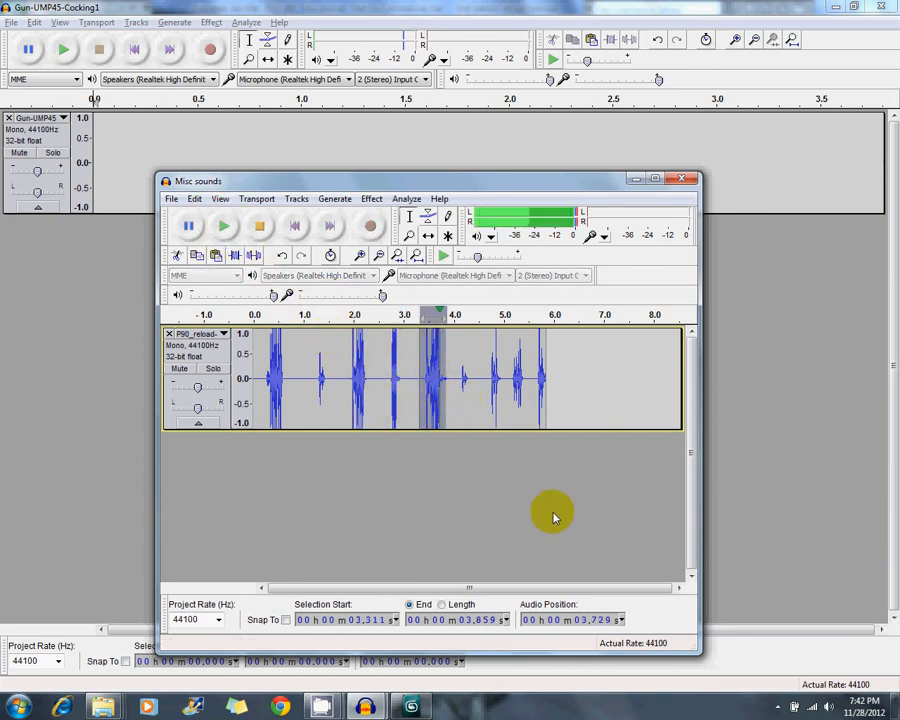
- Lower the system volume slightly and audition the P90 reload track's burst from 1.992 to 2.399 s
click(831, 707)
mouse_move(828, 533)
mouse_down()
mouse_move(831, 567)
mouse_move(828, 545)
mouse_up()
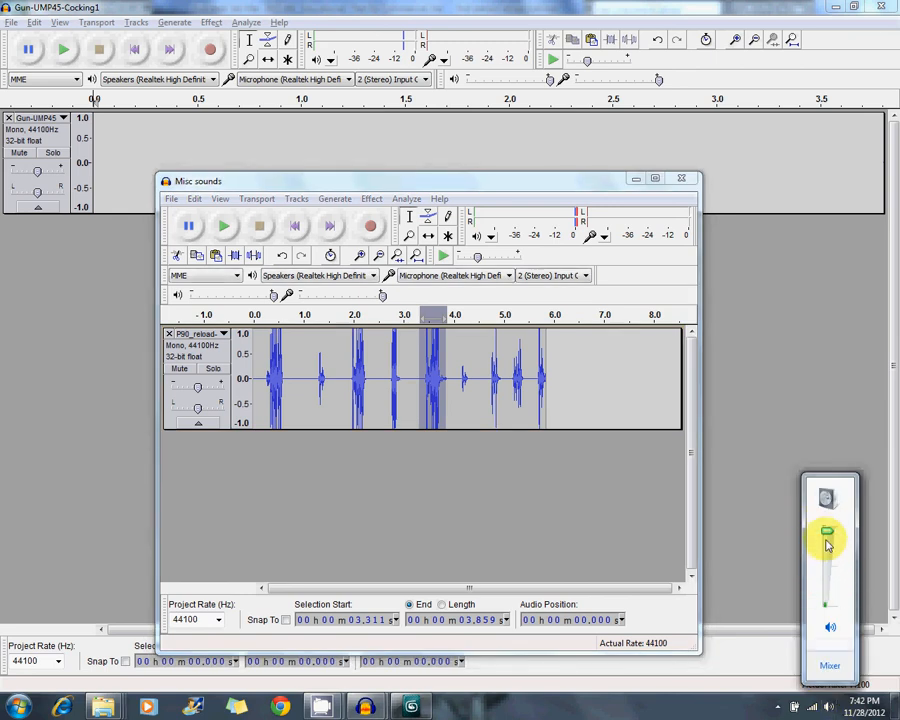
click(220, 225)
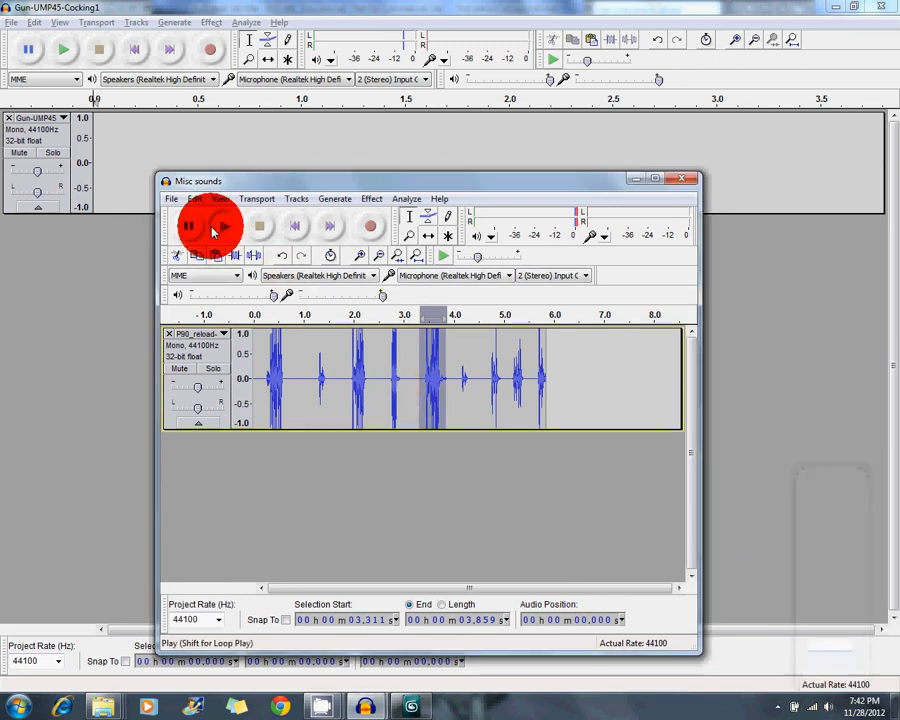
drag(355, 388, 375, 388)
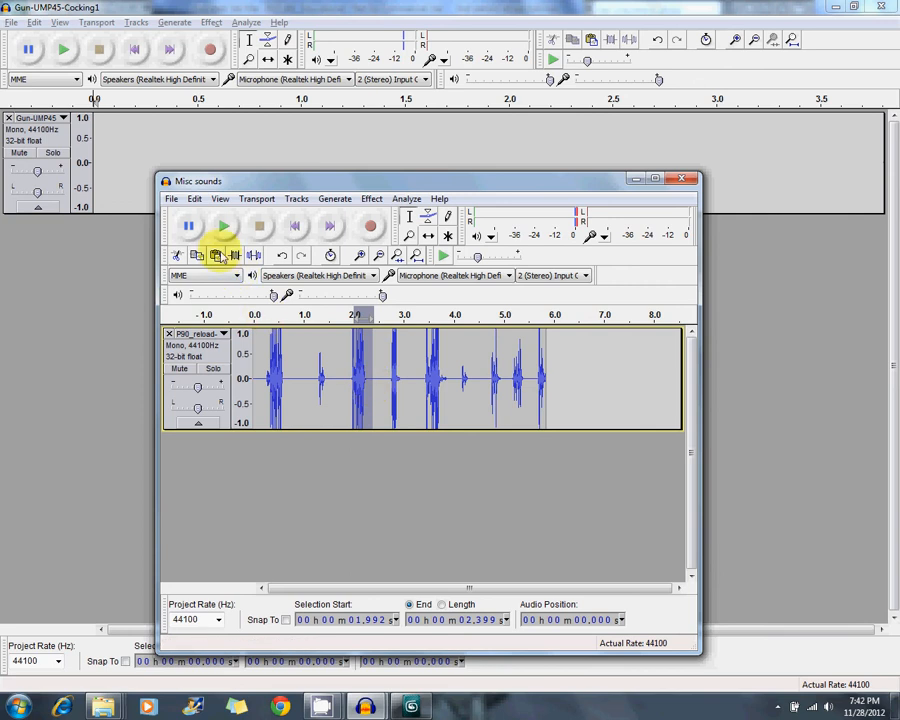
click(222, 226)
- Audition the quieter click in the P90 reload track from 4.644 to 4.981 s
drag(488, 381, 498, 381)
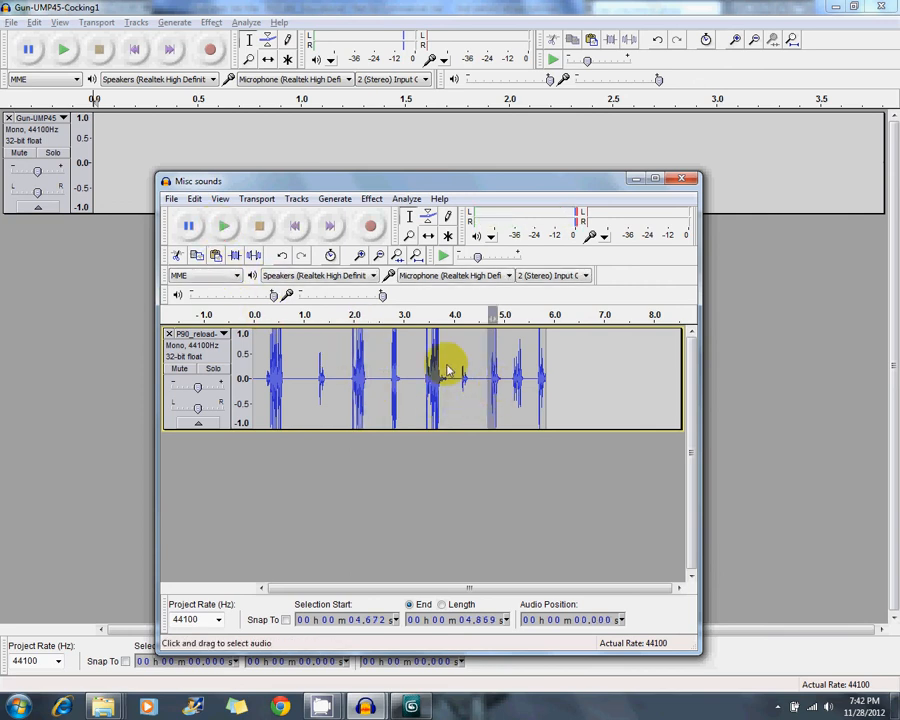
drag(557, 384, 503, 386)
click(222, 226)
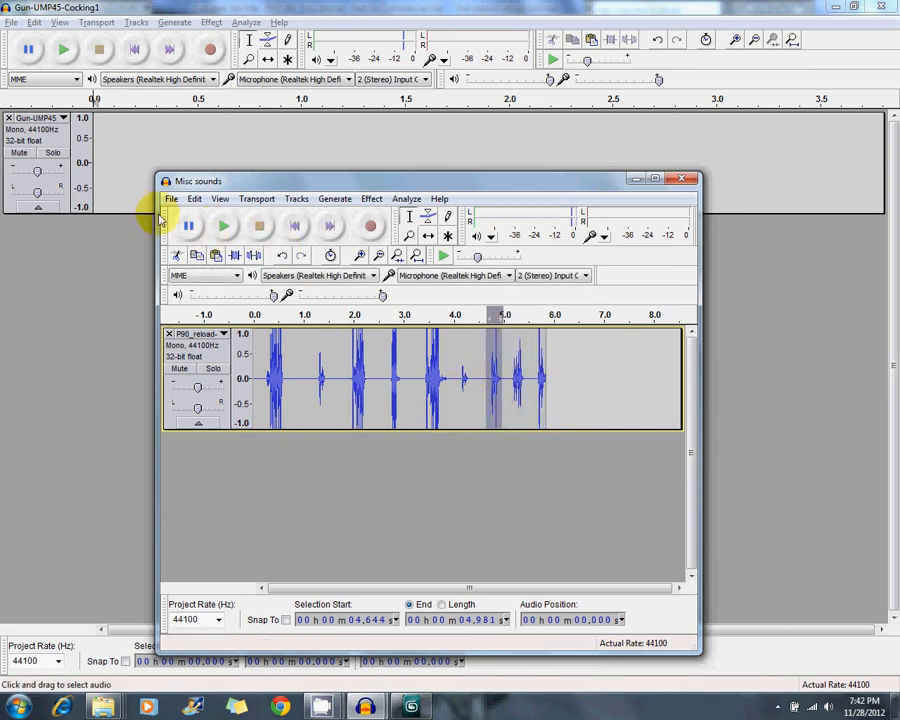
click(224, 226)
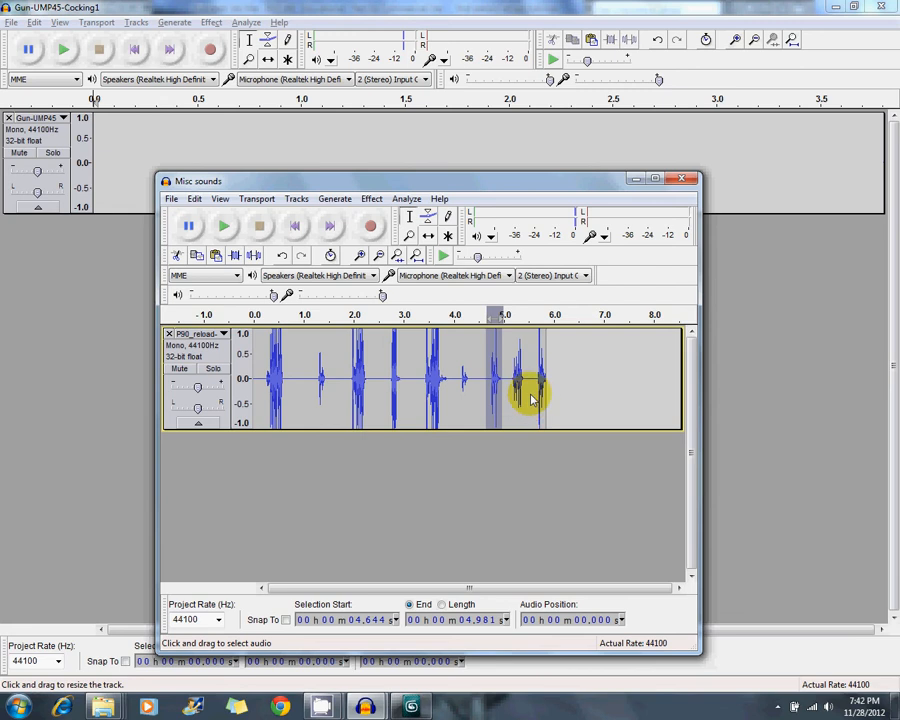
- Compare the P90 burst from 1.922 to 2.385 s with the section from 4.658 to 5.472 s by playing each
drag(511, 386, 526, 381)
drag(377, 373, 349, 374)
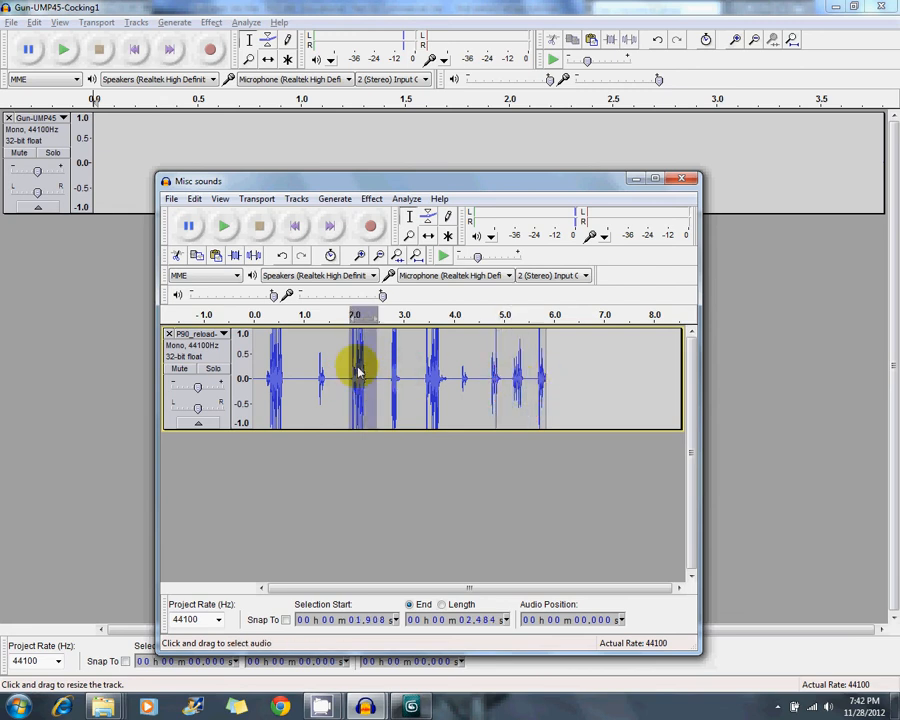
click(224, 226)
drag(424, 376, 451, 376)
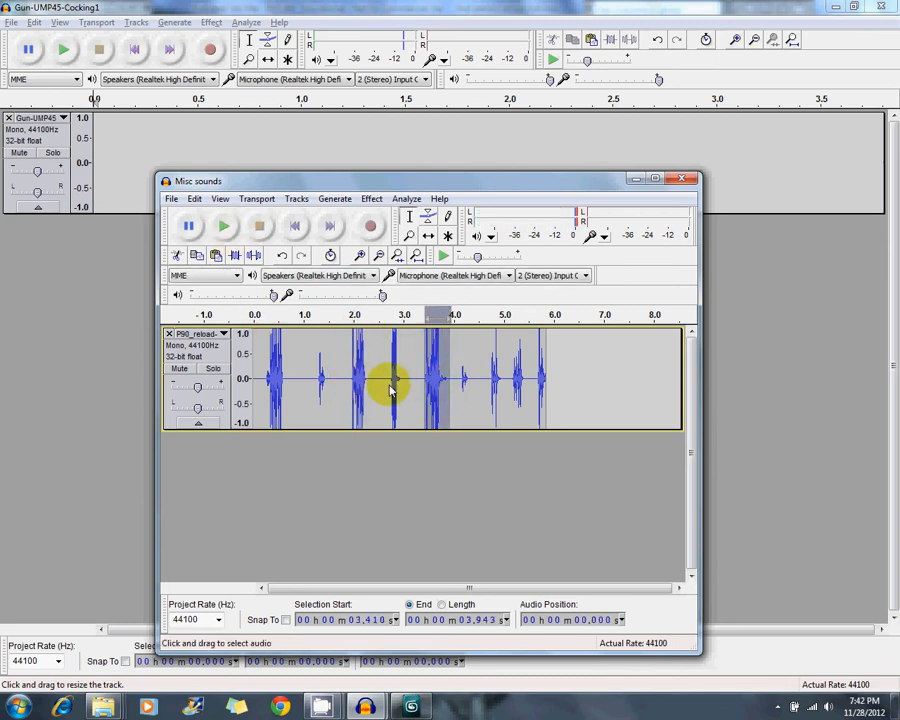
drag(389, 388, 350, 376)
click(224, 226)
click(224, 226)
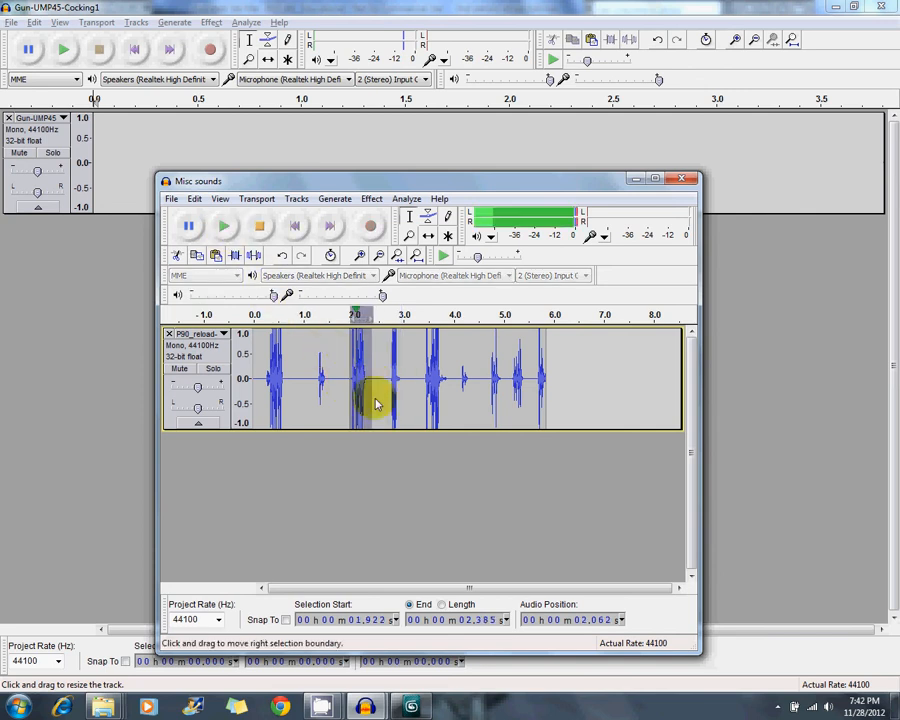
drag(487, 382, 529, 393)
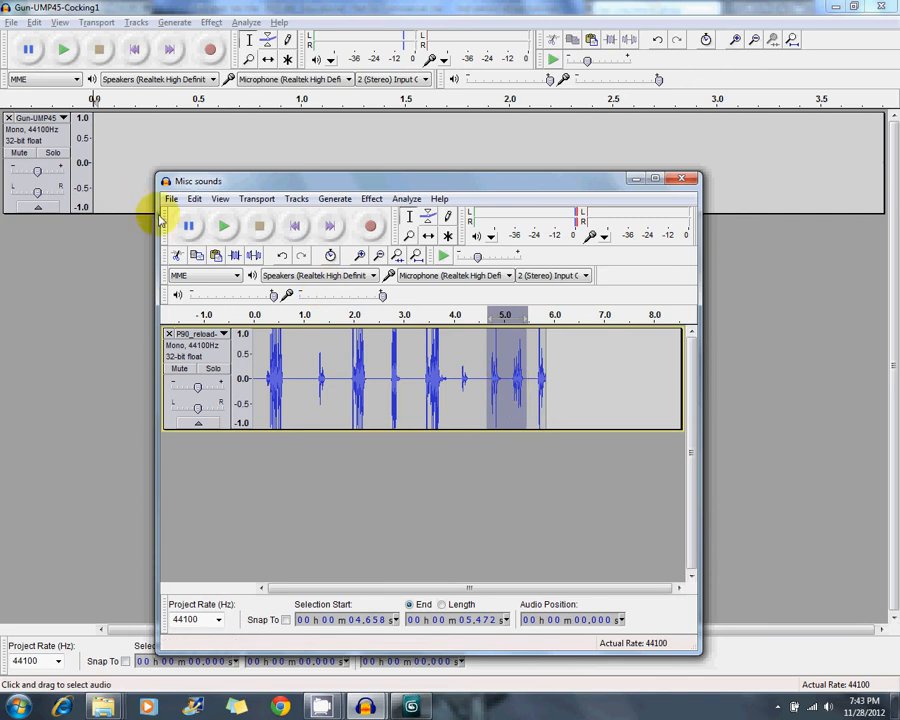
click(223, 228)
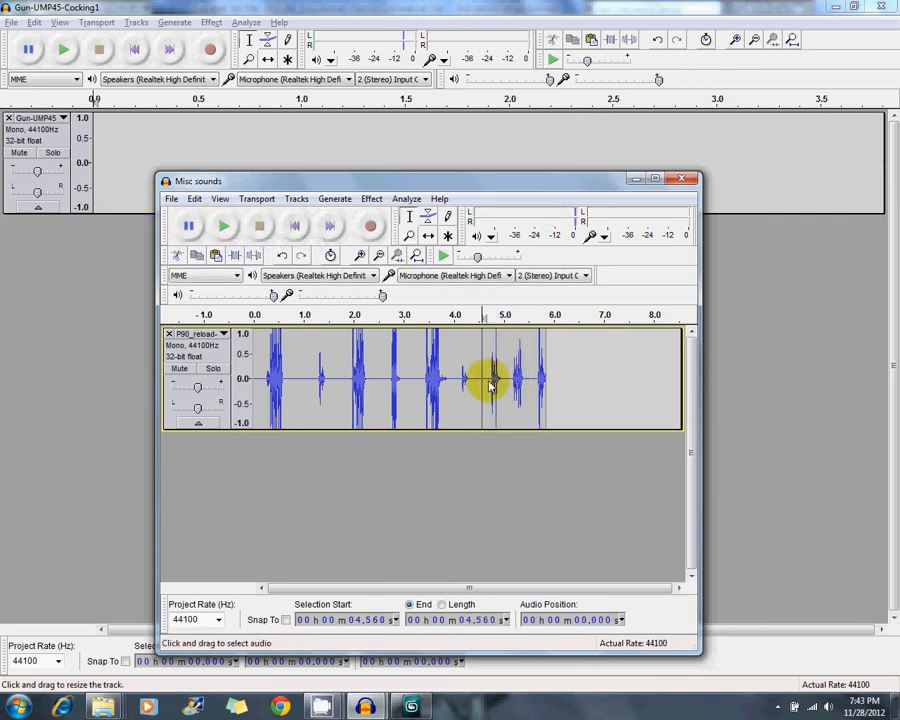
- Copy 4.658 to 5.093 s of the P90 reload track into the Cocking1 track and shift the clip to start at 0.413 s
drag(489, 385, 508, 387)
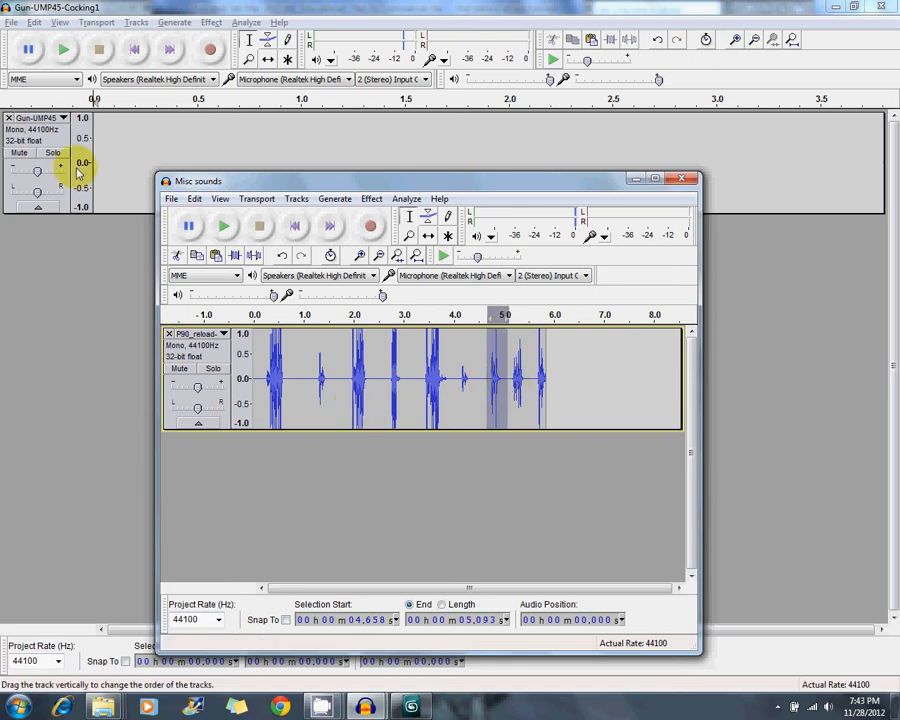
click(130, 152)
click(198, 143)
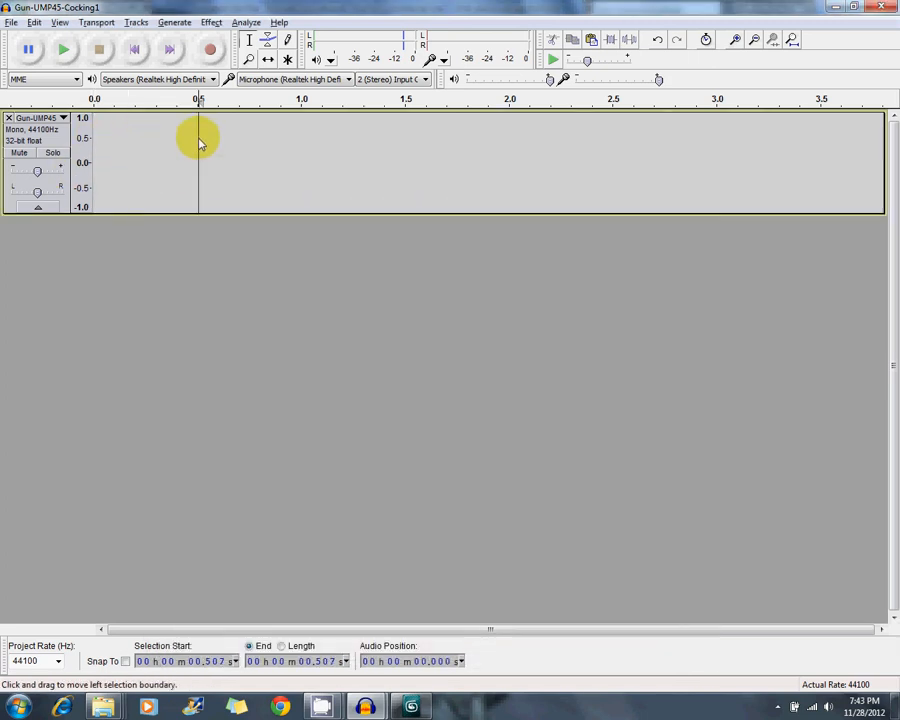
key(ctrl+v)
click(267, 59)
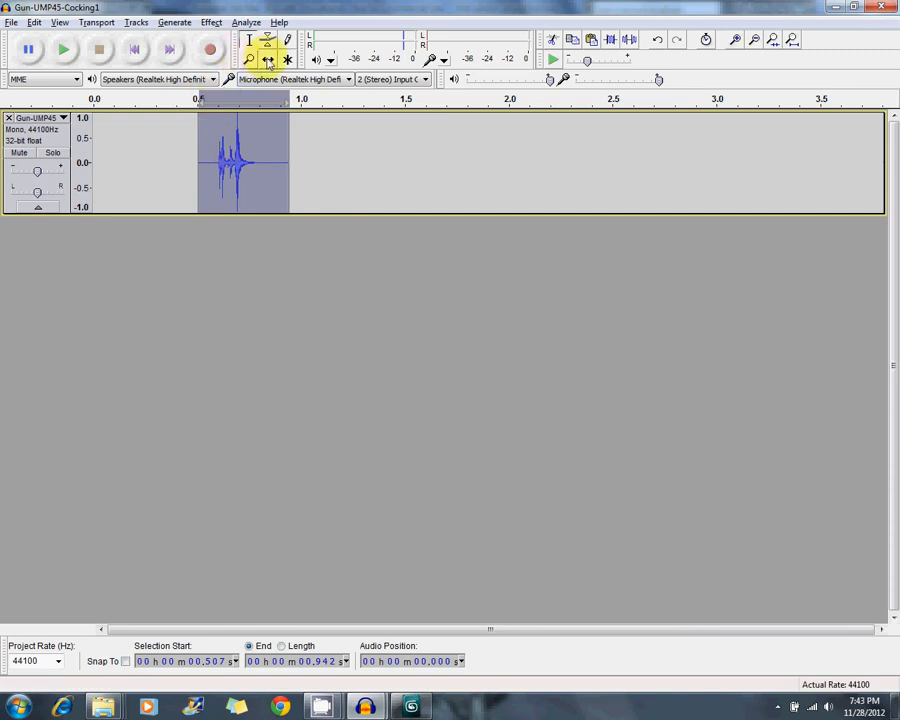
drag(236, 148, 228, 157)
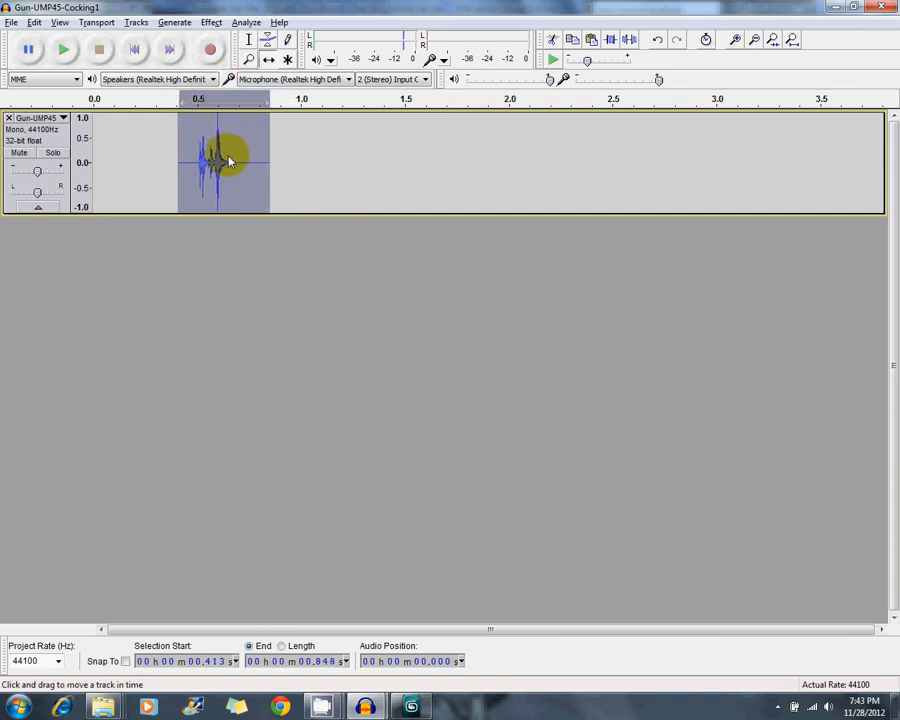
- Select the whole pasted clip and amplify it by 0.5 dB with clipping allowed
click(249, 38)
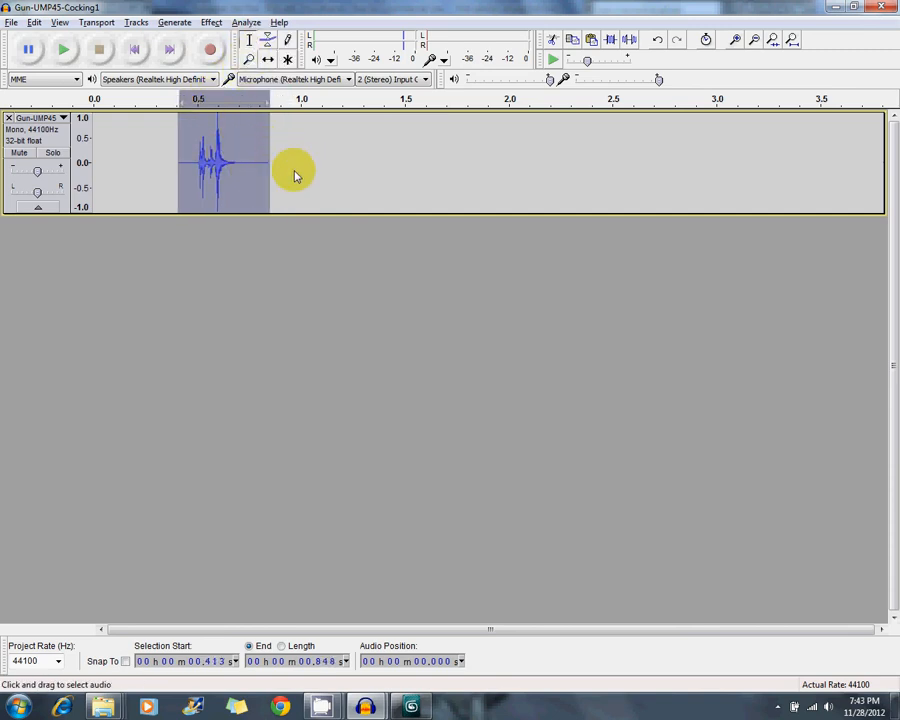
drag(297, 172, 145, 158)
click(211, 22)
click(232, 57)
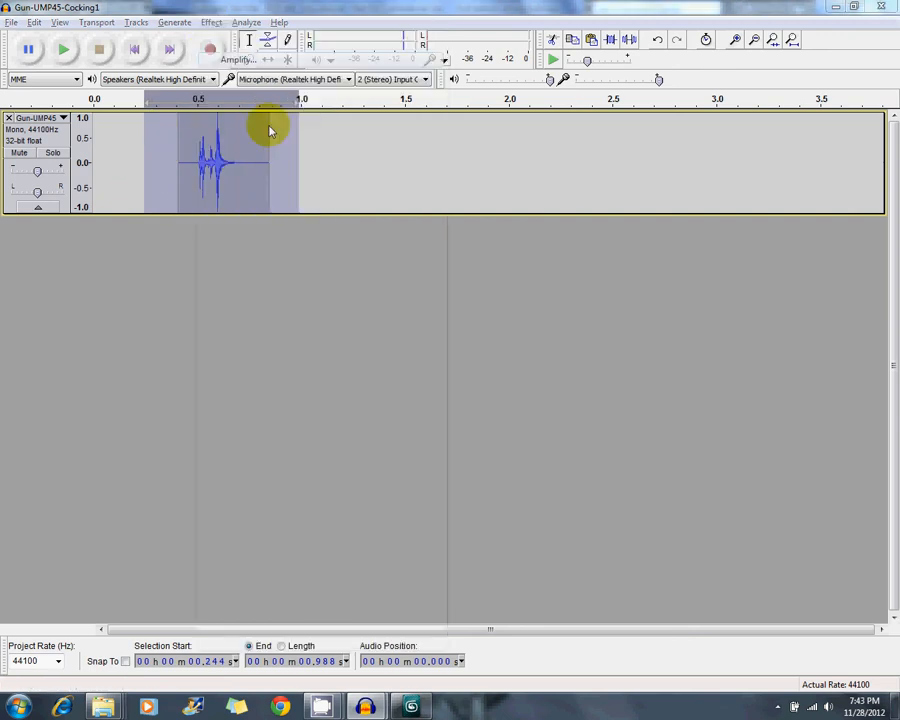
drag(477, 318, 425, 316)
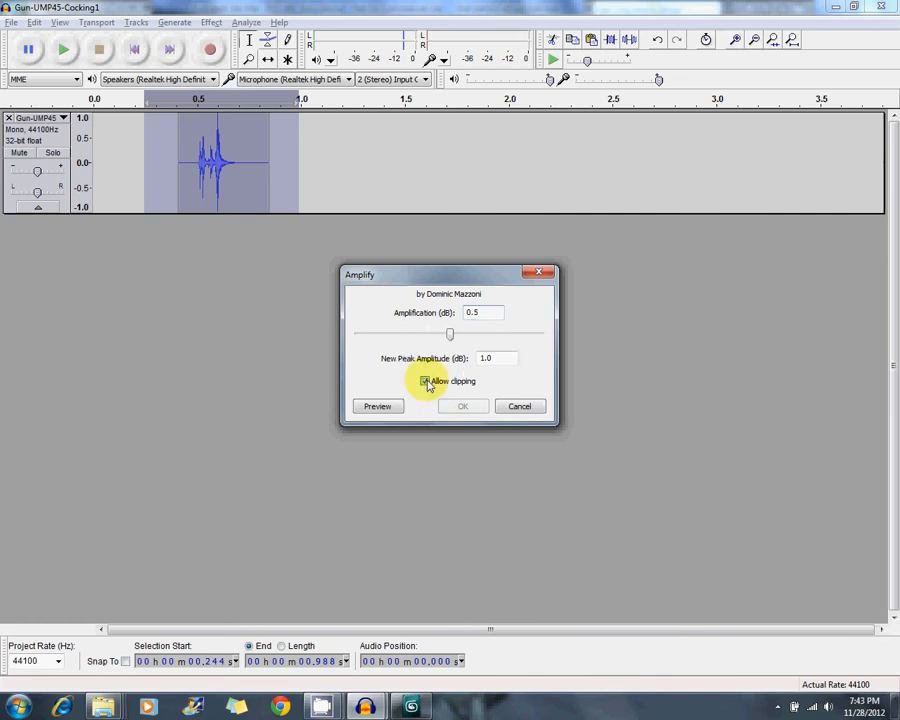
click(462, 407)
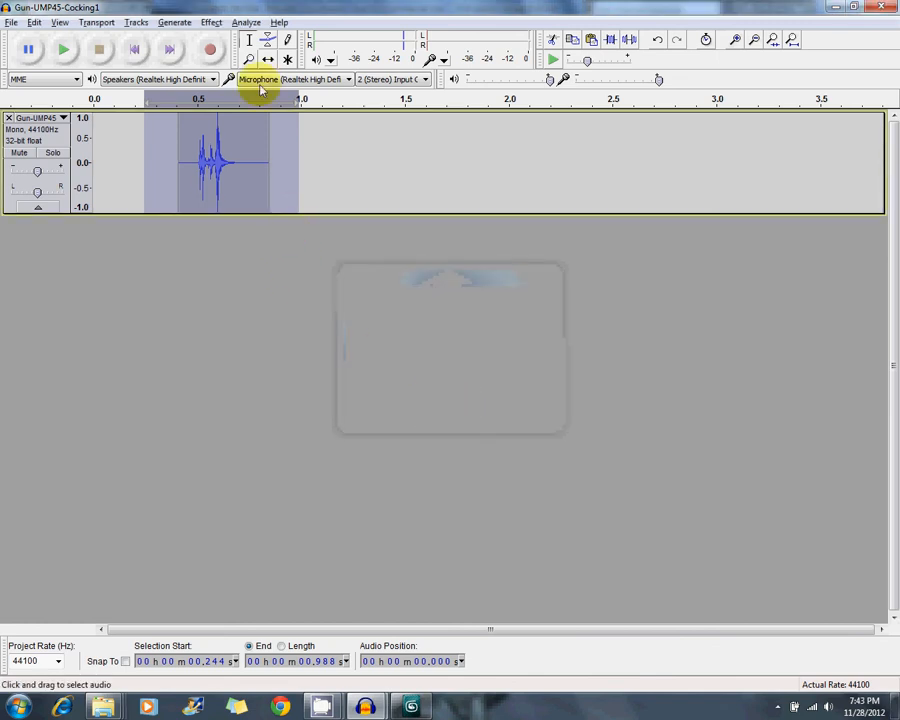
- Amplify the same clip by another 1 dB with clipping allowed and play it back
click(211, 22)
click(236, 56)
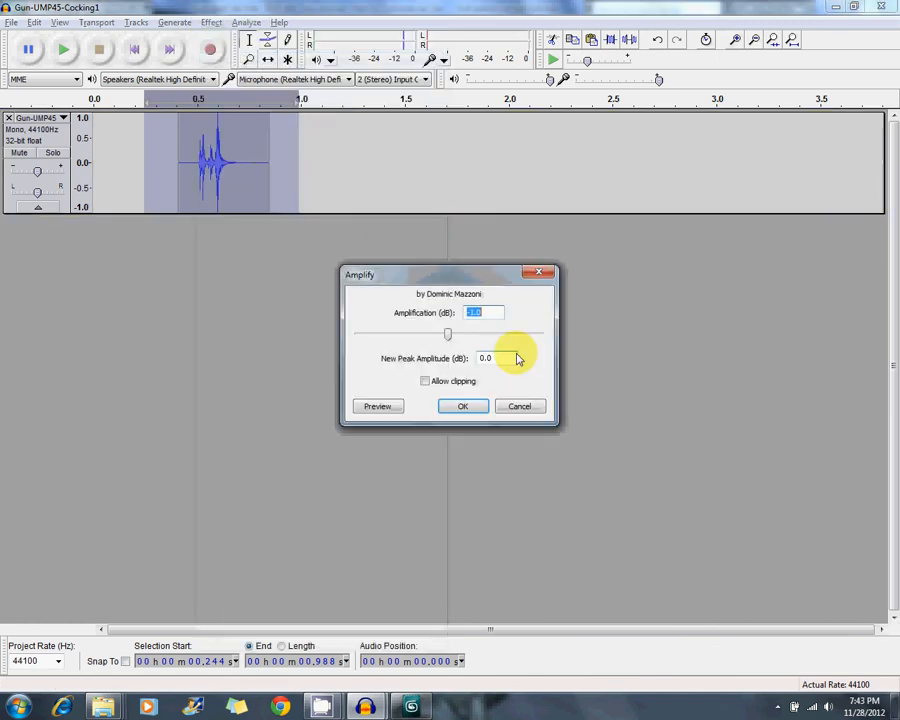
text(1)
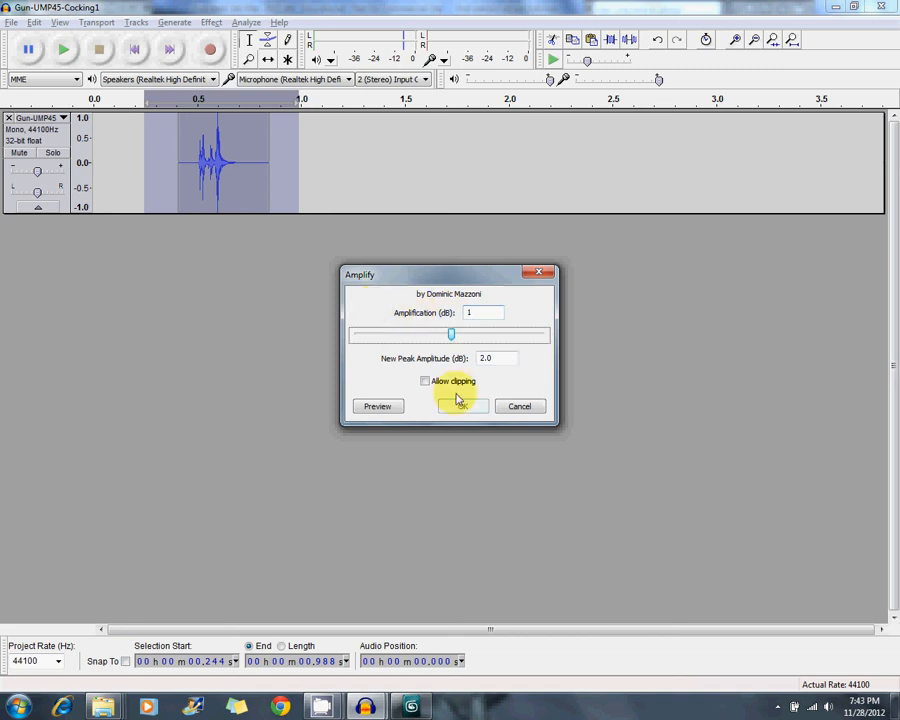
click(425, 381)
click(464, 406)
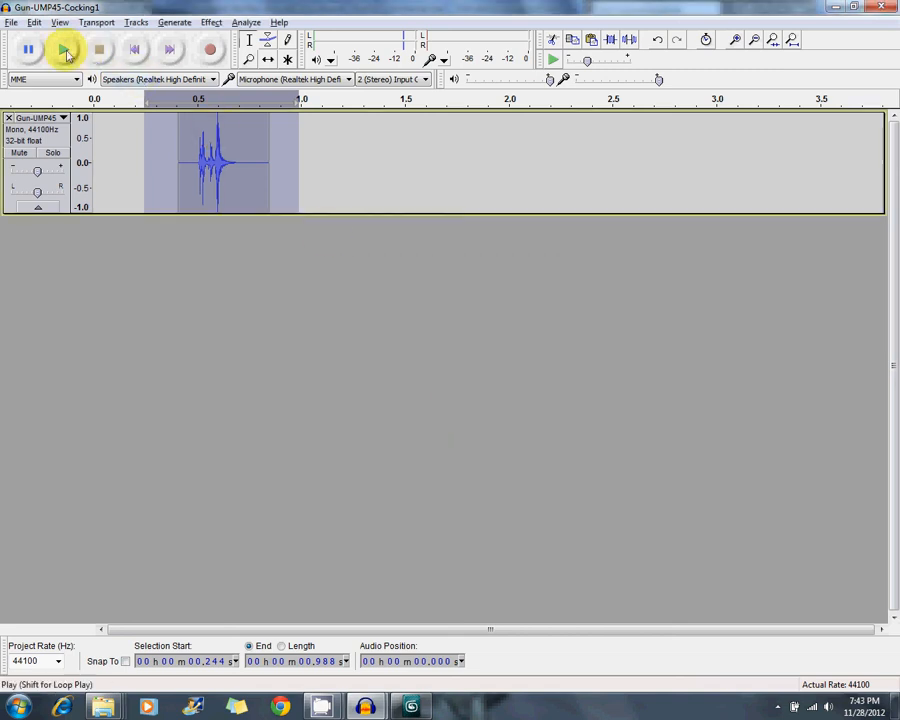
click(65, 52)
click(316, 190)
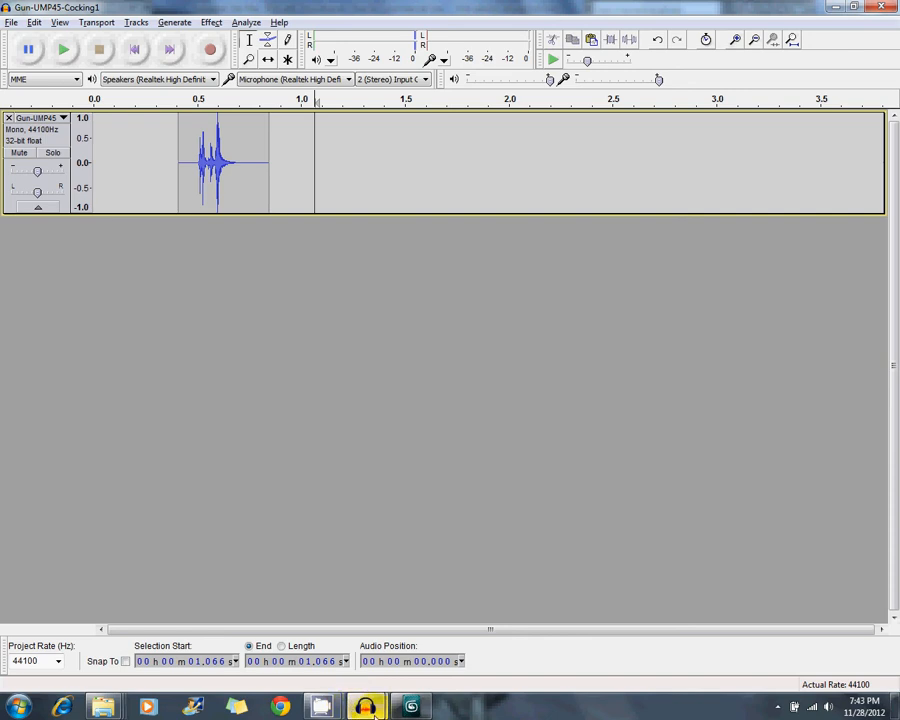
- Switch to 3ds Max, scrub the reload-full animation to frame 63 to time the next sound, and return to Audacity's Misc sounds project
click(410, 707)
drag(212, 645, 551, 638)
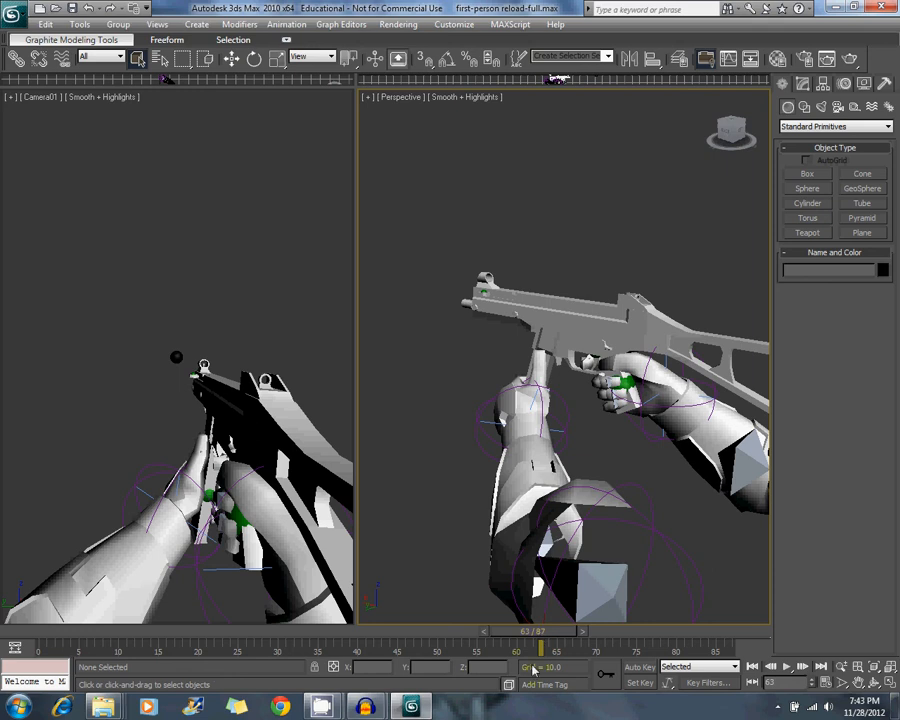
mouse_move(365, 706)
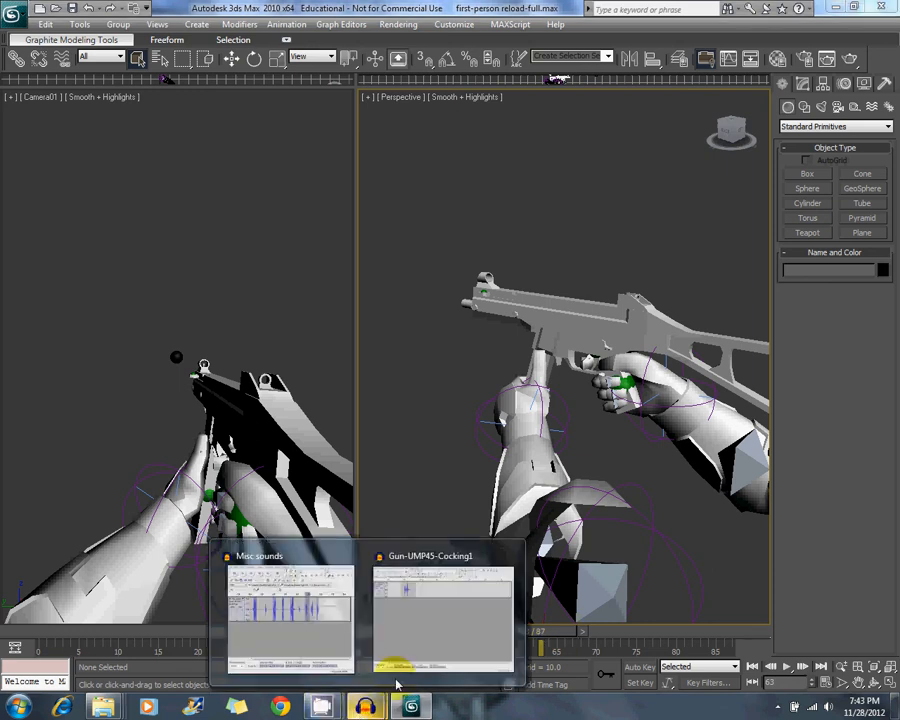
click(398, 619)
click(291, 641)
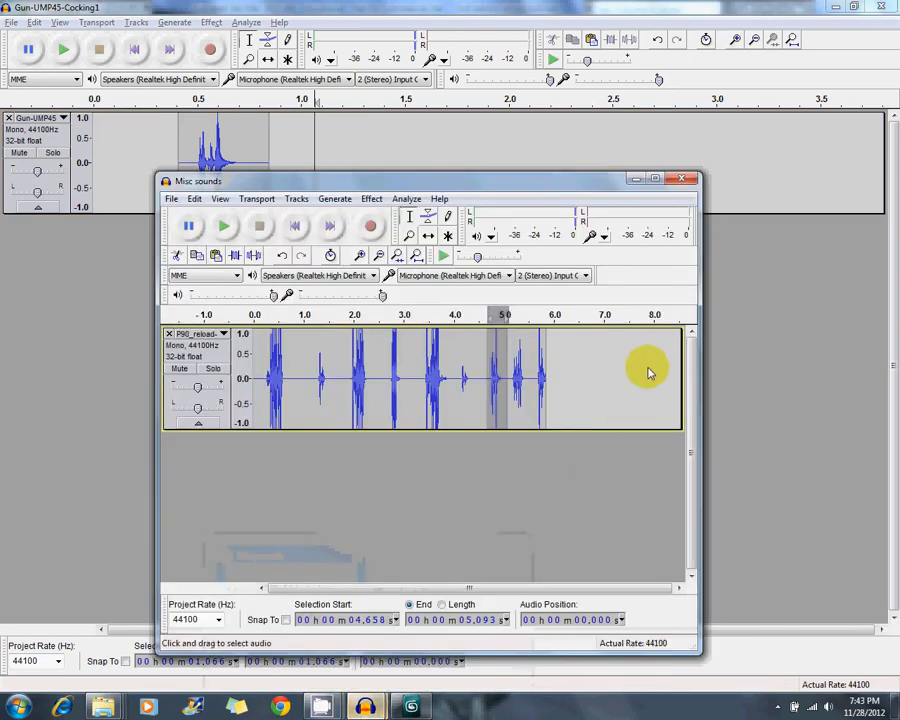
- Copy 5.107 to 5.542 s of the P90 reload track into the Cocking1 track and shift the clip to start at 2.016 s
drag(532, 379, 510, 380)
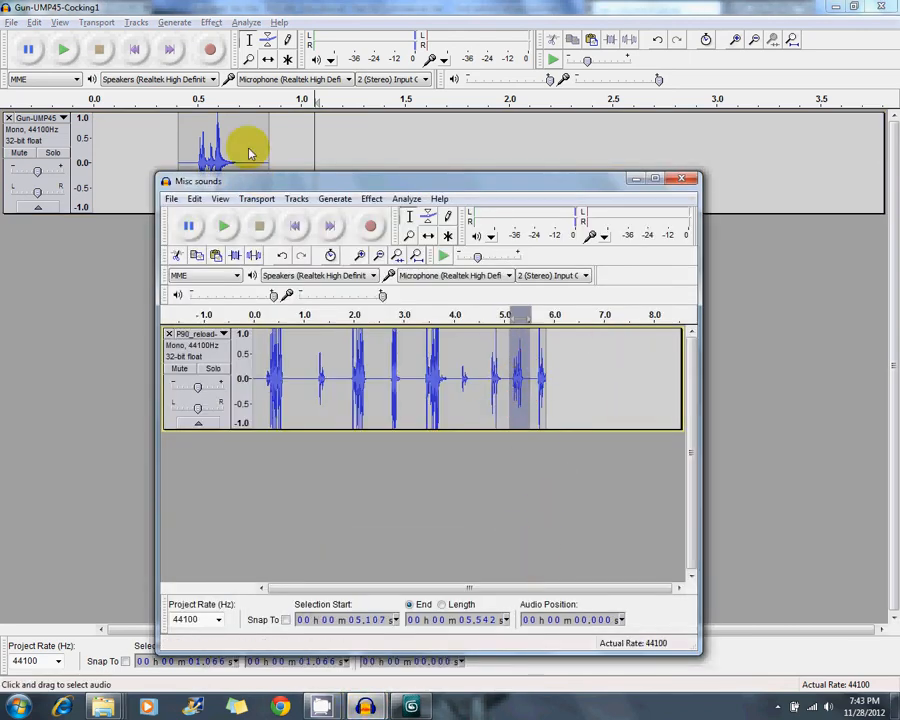
click(349, 141)
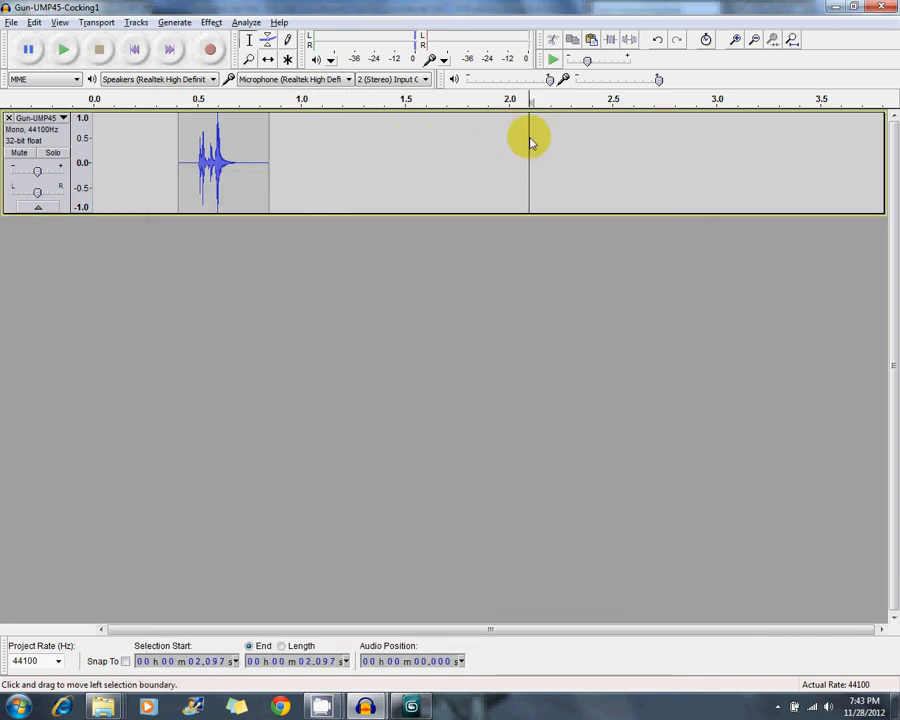
key(ctrl+v)
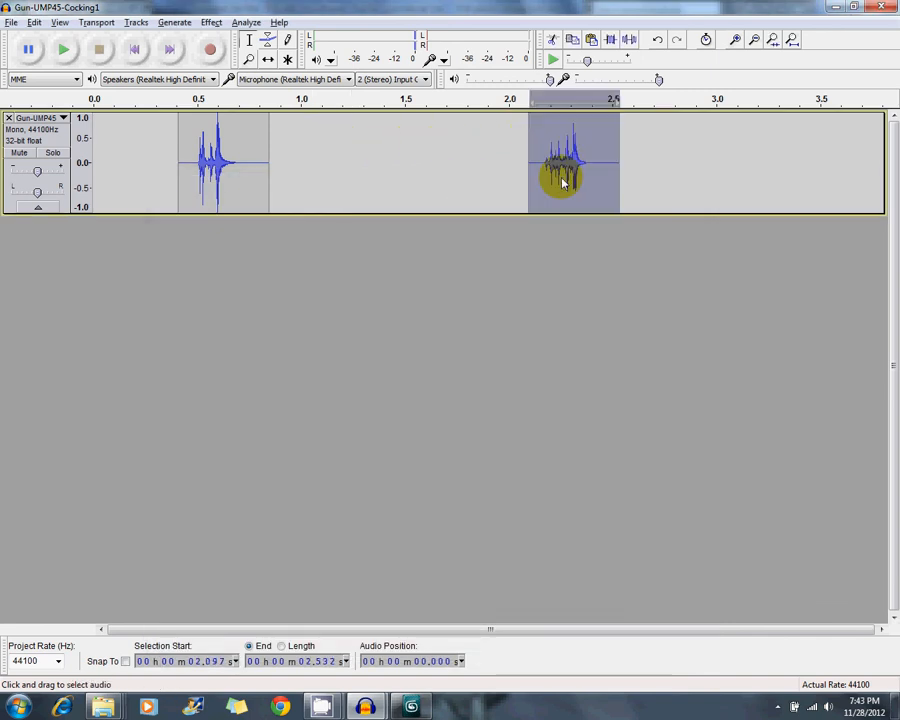
click(268, 60)
mouse_move(556, 167)
mouse_down()
mouse_move(544, 163)
mouse_move(541, 175)
mouse_up()
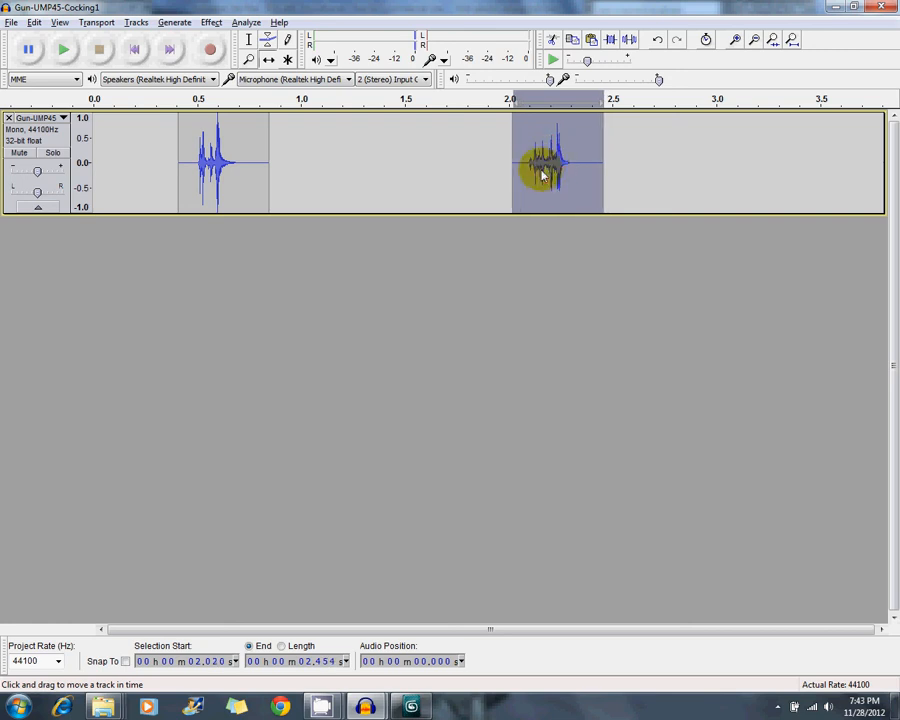
click(64, 48)
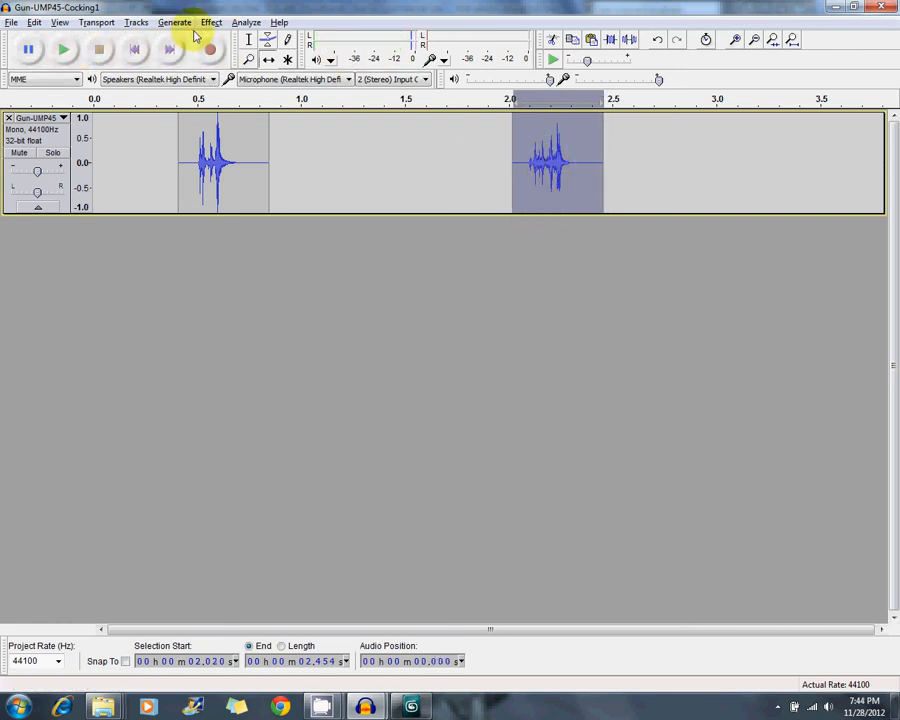
click(533, 157)
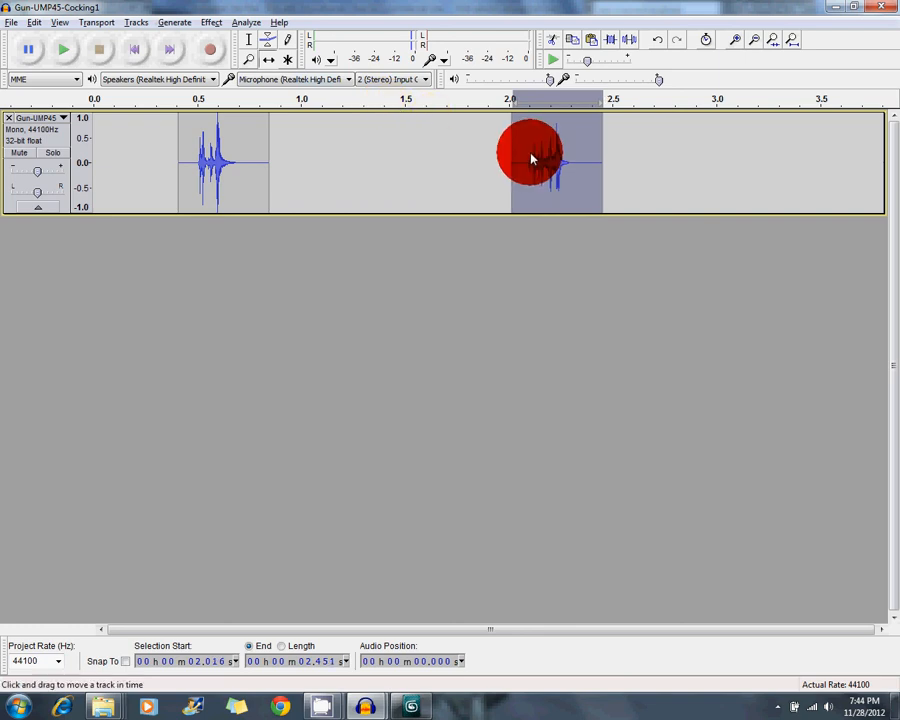
- Repeat the last Amplify effect twice on the second clip and play it back
click(212, 22)
click(240, 39)
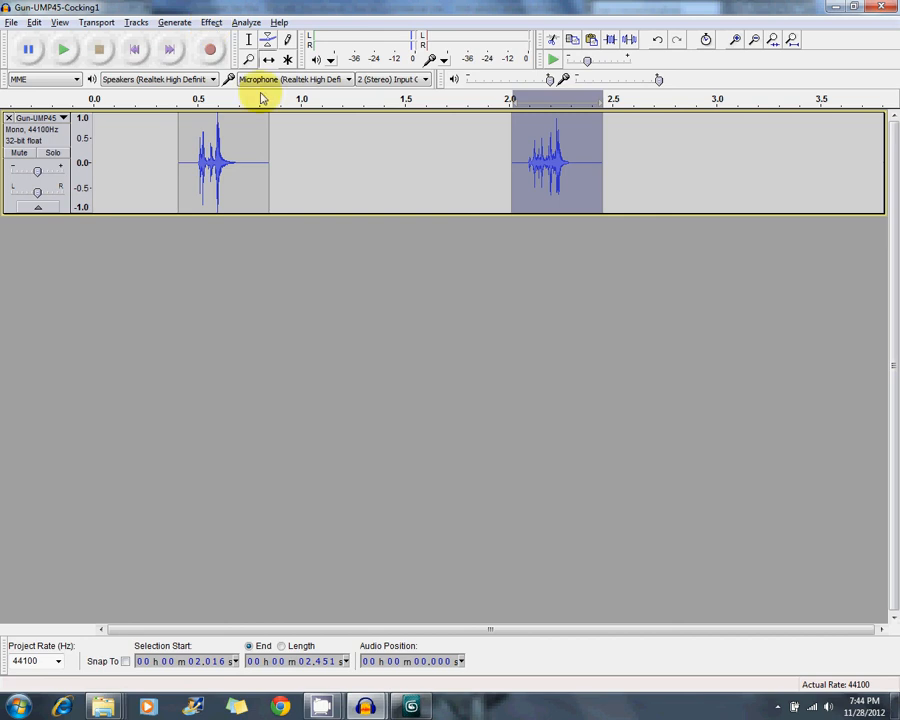
click(214, 22)
click(249, 40)
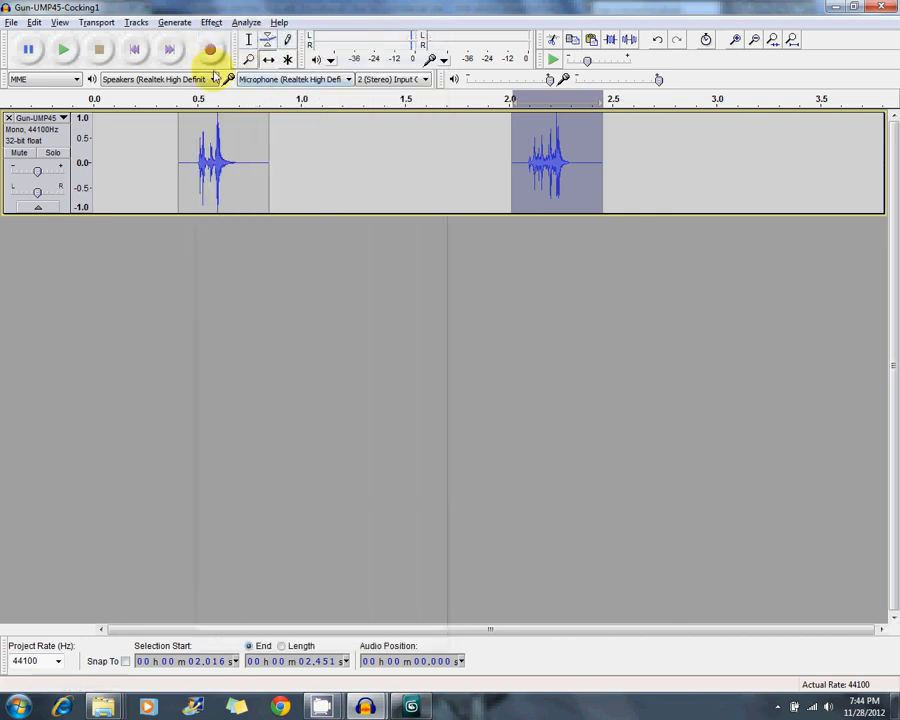
click(63, 50)
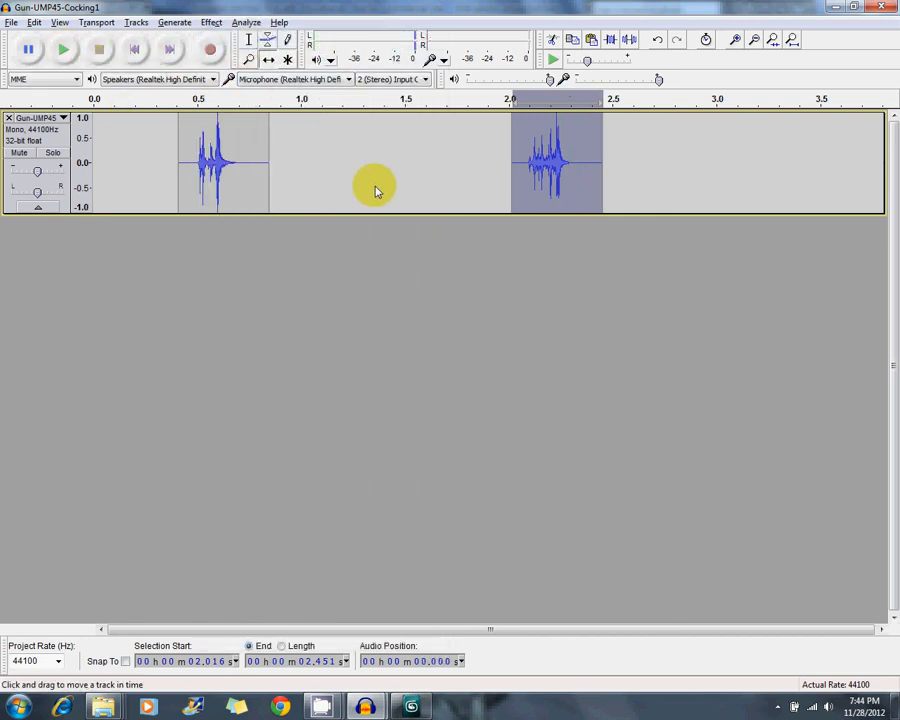
- Generate silence in the track's gaps from 0.848 to 2.016 s and from 0 to 0.413 s
click(503, 176)
drag(513, 176, 270, 190)
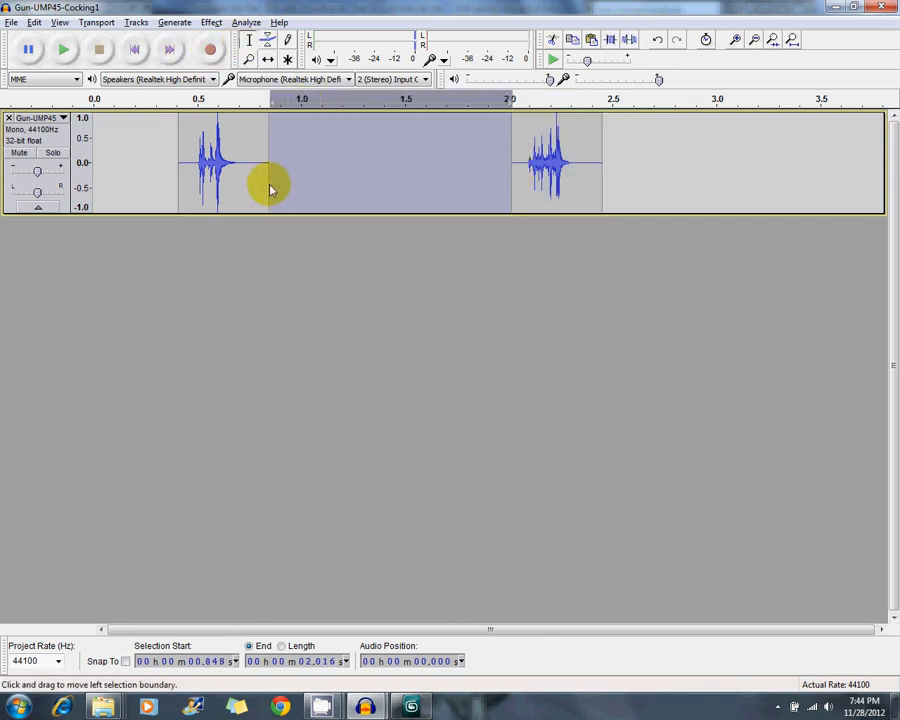
click(165, 23)
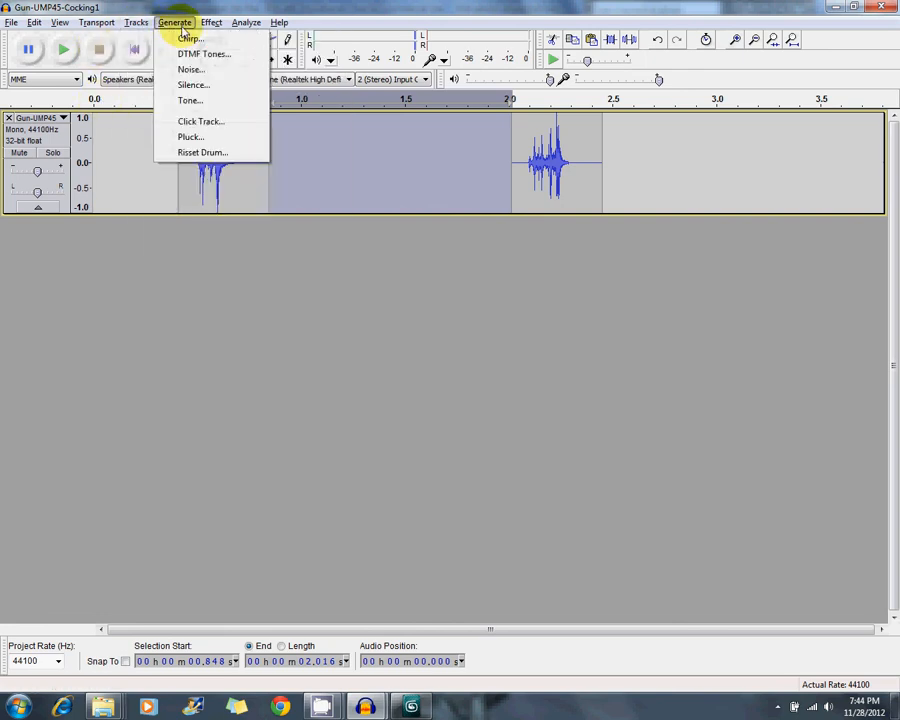
click(194, 86)
key(Return)
drag(177, 180, 73, 147)
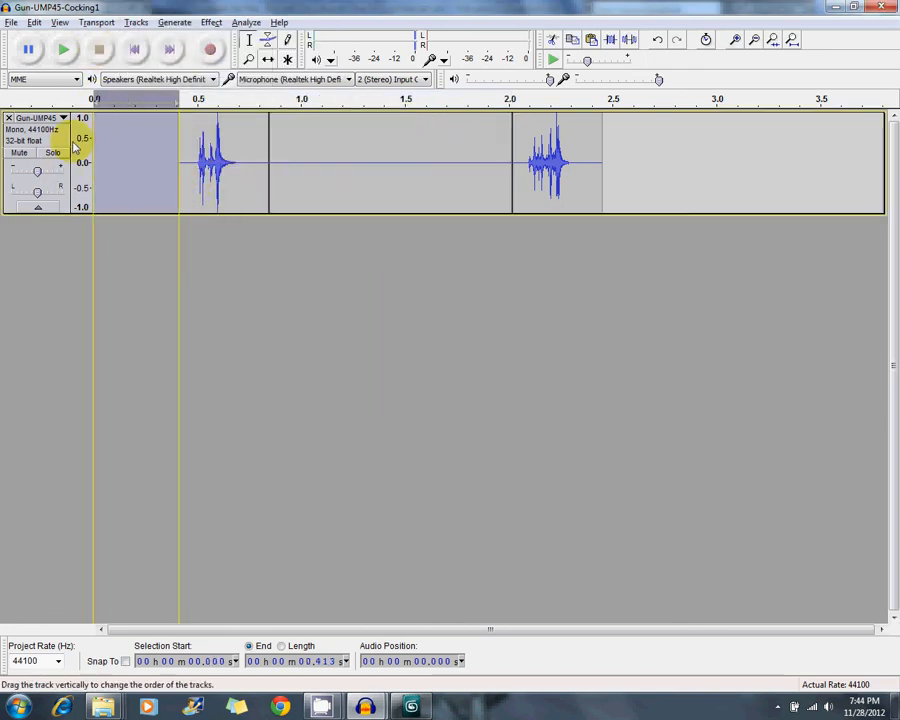
click(180, 23)
click(210, 86)
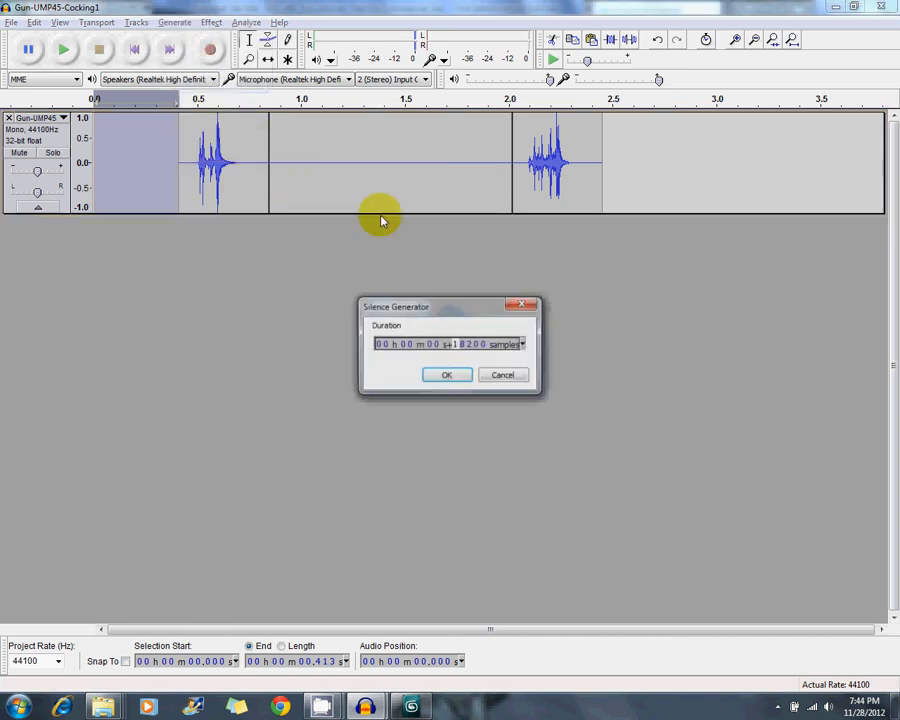
click(440, 374)
- Select the whole track and export the selection to the Sounds folder as a signed 16-bit PCM WAV named reload-full
drag(627, 175, 80, 110)
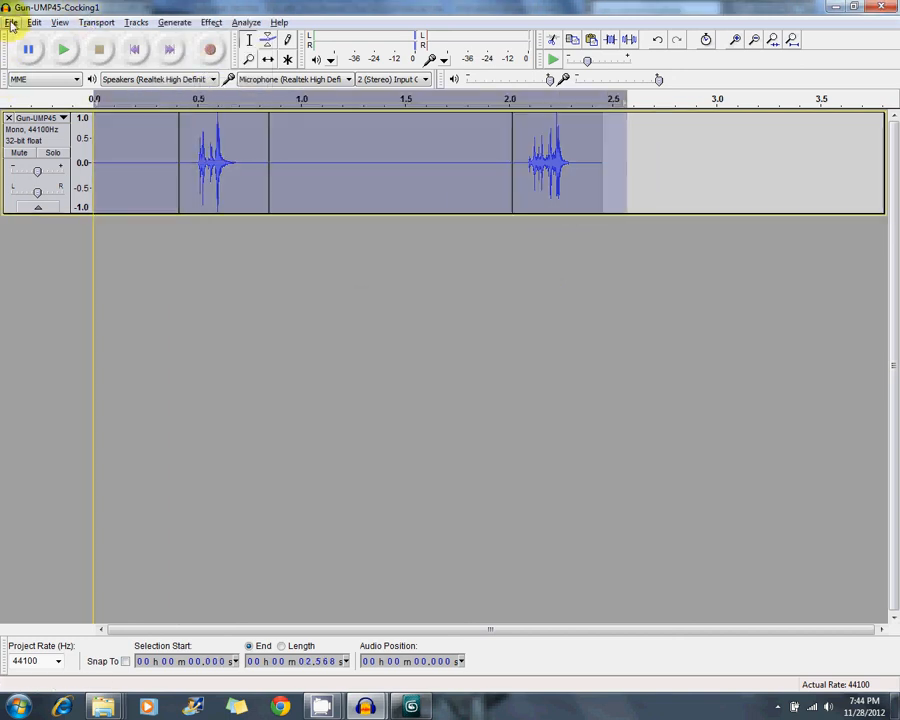
click(12, 24)
click(56, 229)
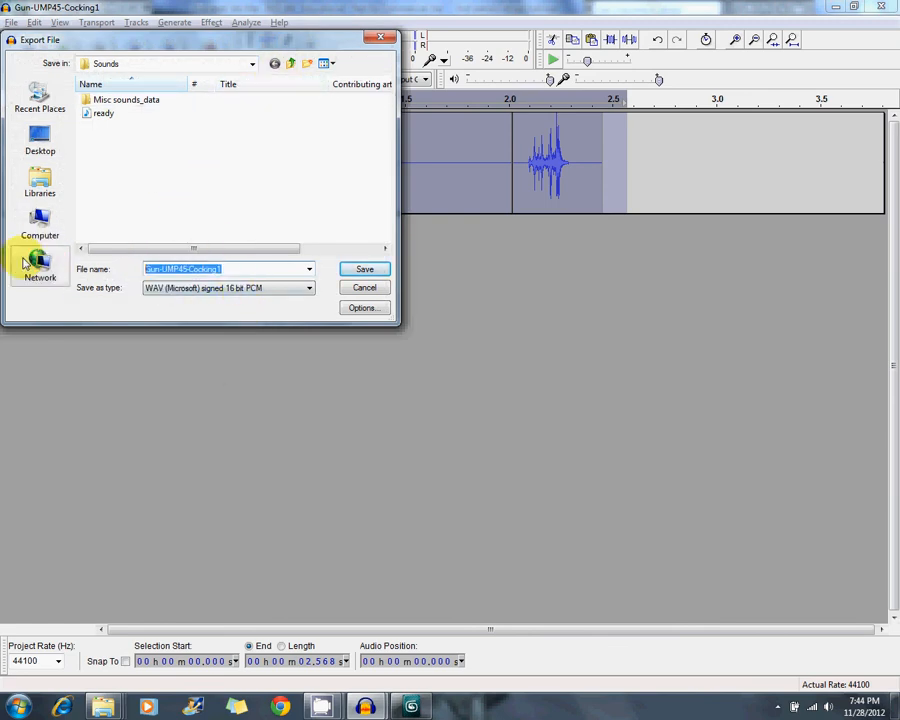
text(reload-full)
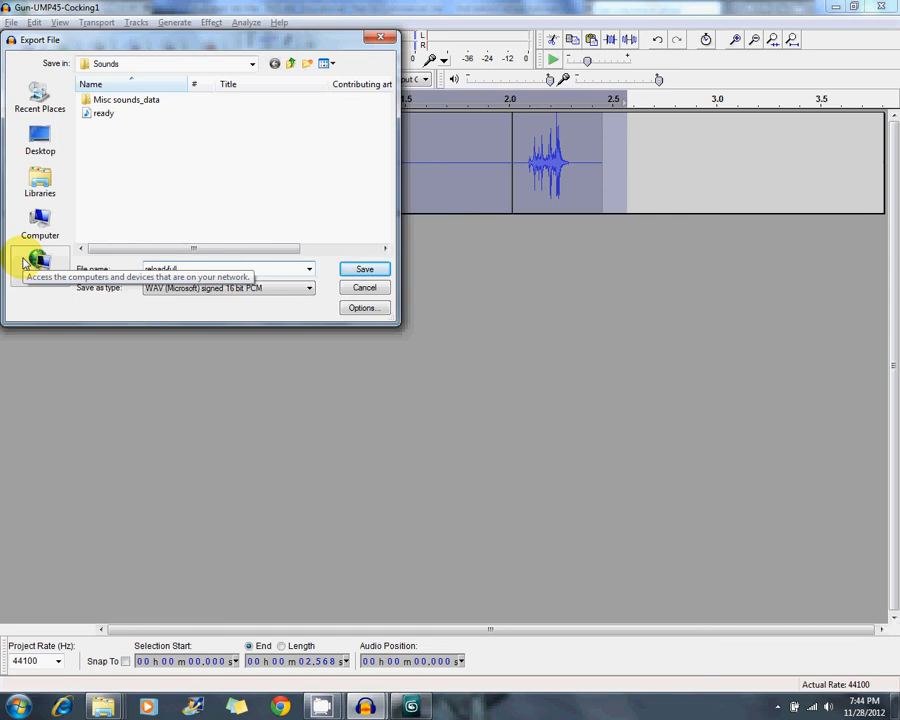
click(367, 271)
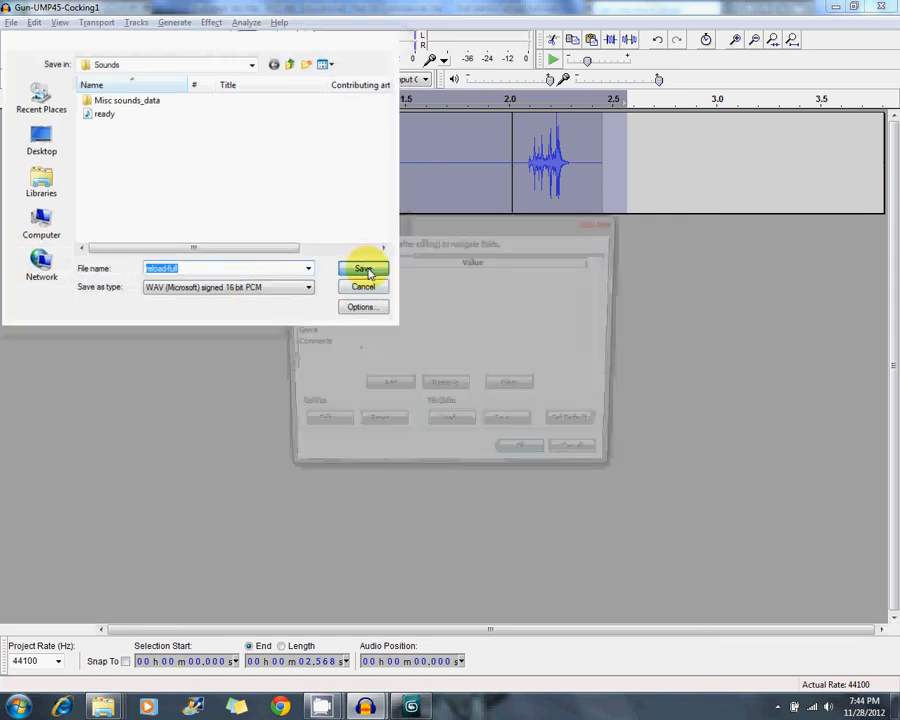
click(514, 458)
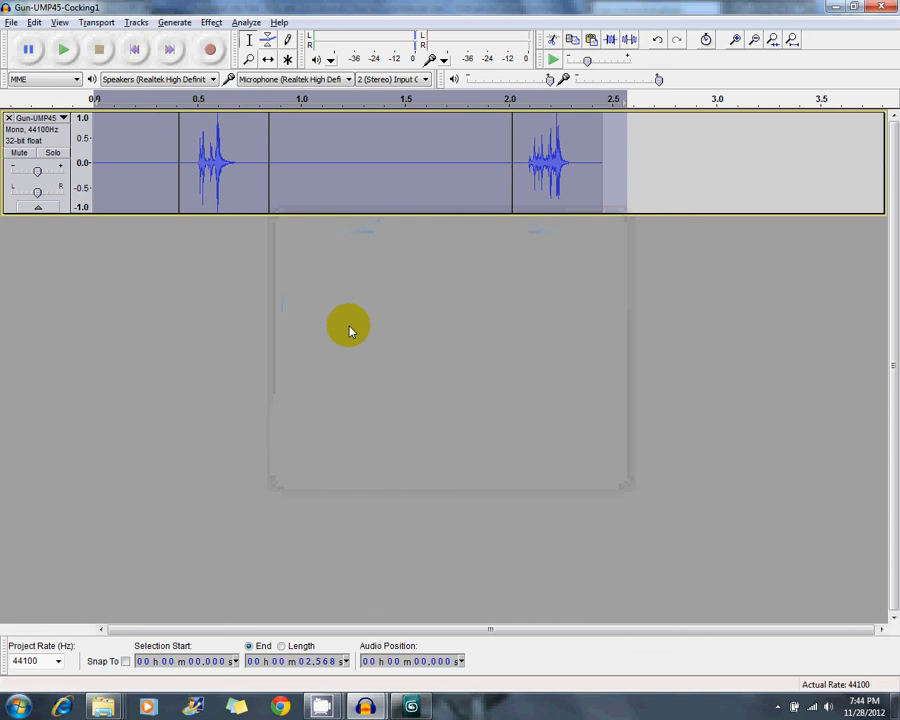
click(654, 170)
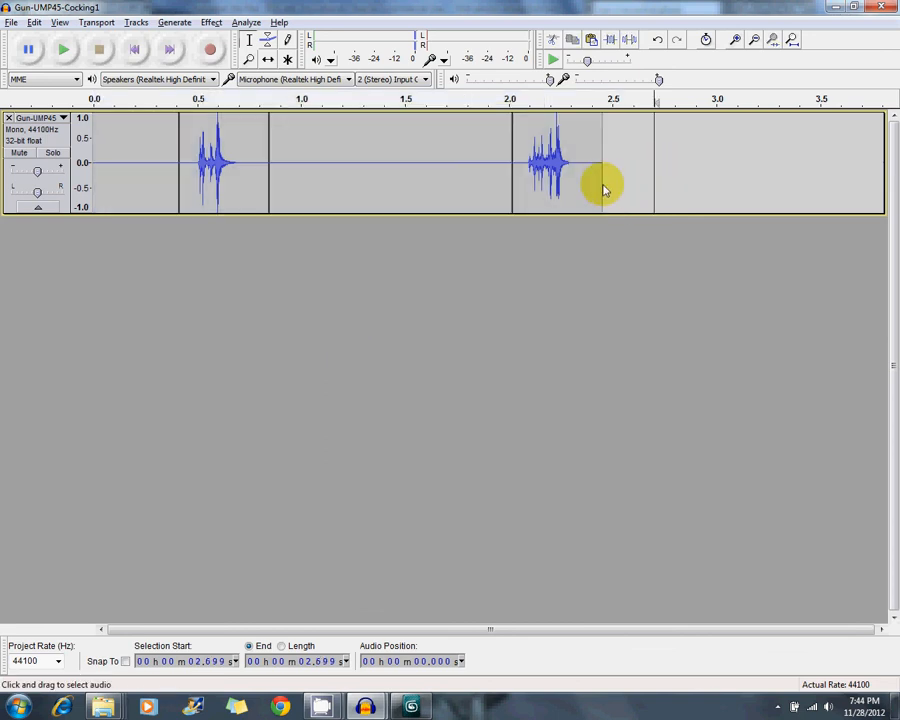
- Switch to 3ds Max and open the first-person reload-empty scene, continuing past the missing external files
click(410, 707)
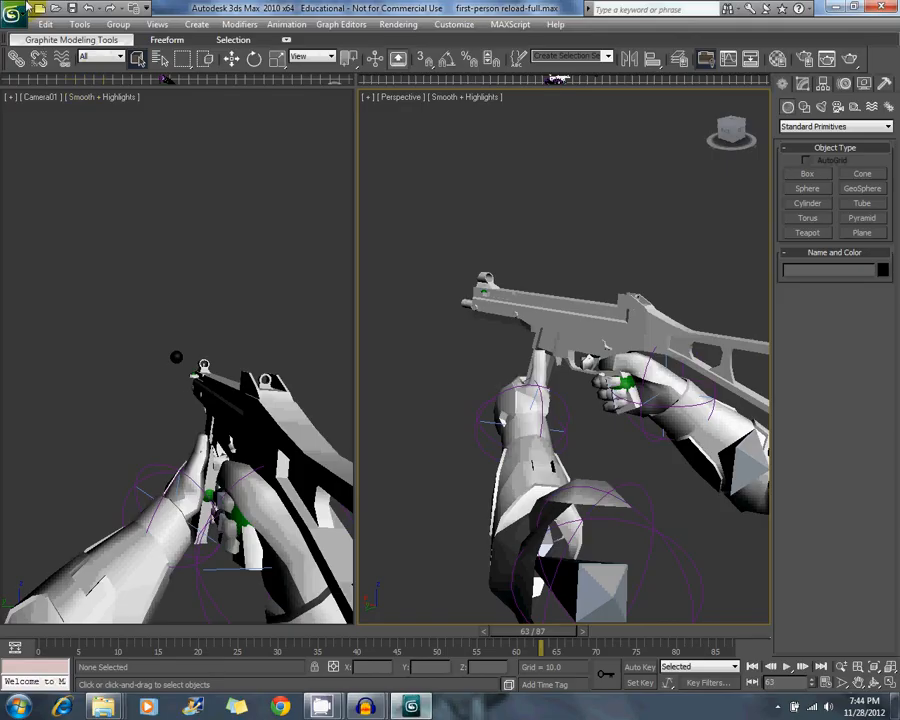
click(13, 22)
click(52, 104)
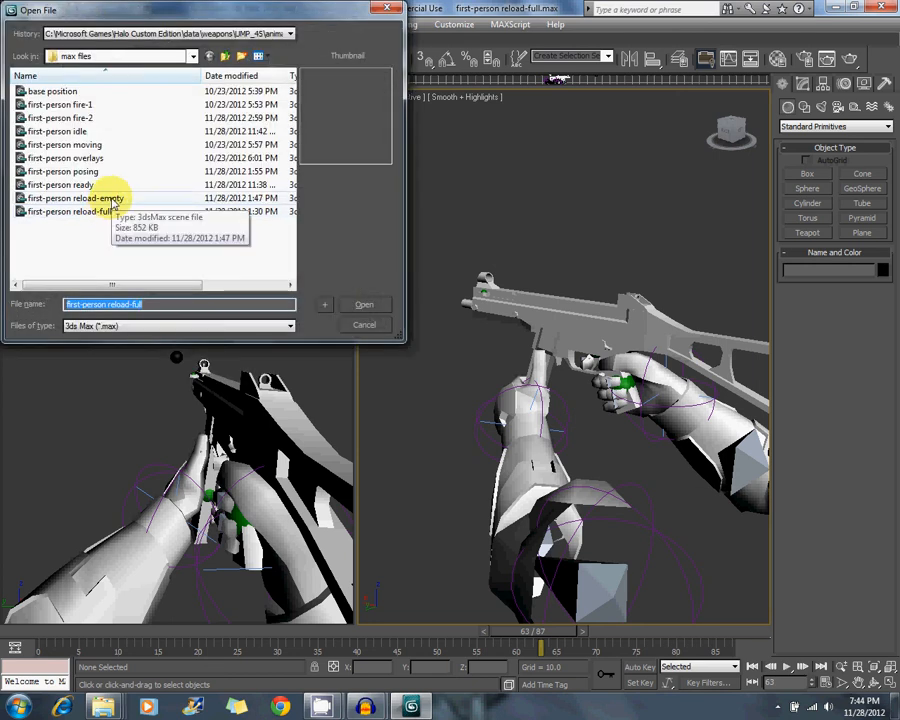
double_click(113, 204)
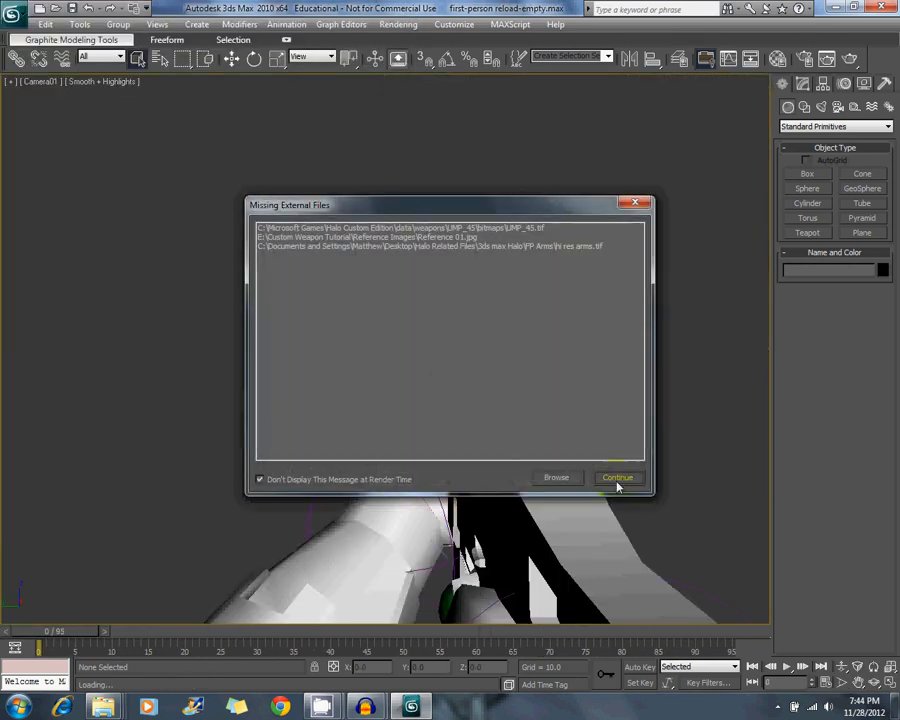
click(614, 476)
mouse_move(320, 700)
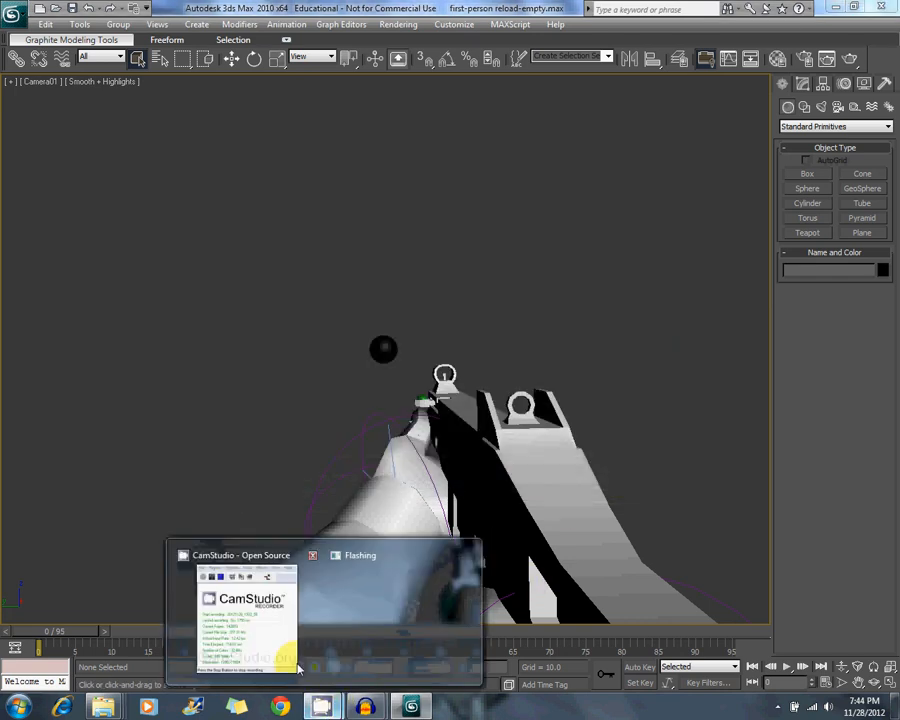
click(286, 654)
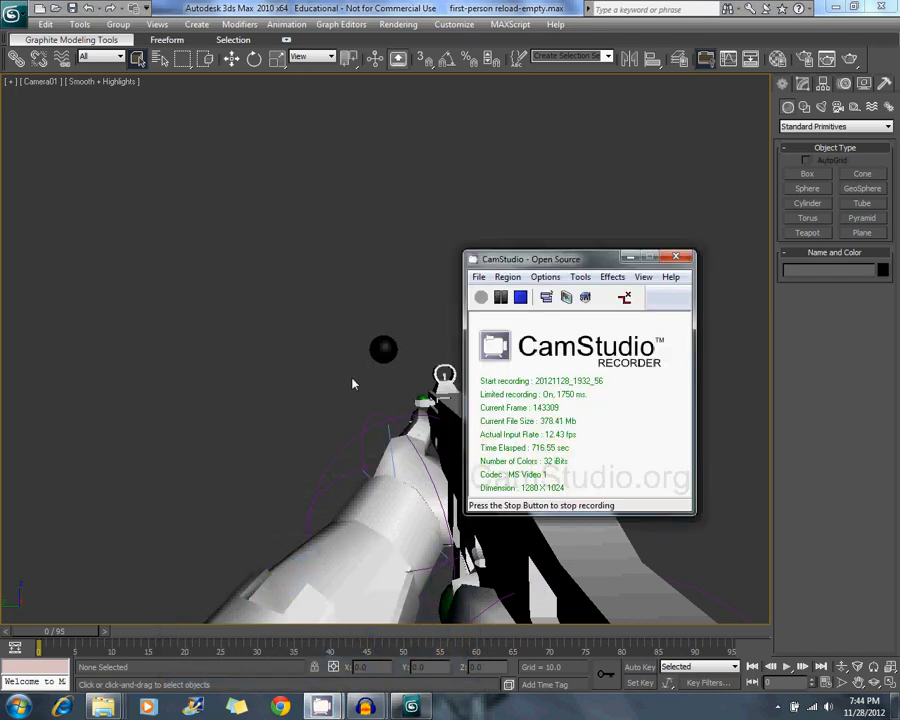
click(348, 383)
- Scrub the reload-empty animation to frame 80 to time the cocking sound, and return to Audacity's Cocking1 project
drag(72, 633, 628, 636)
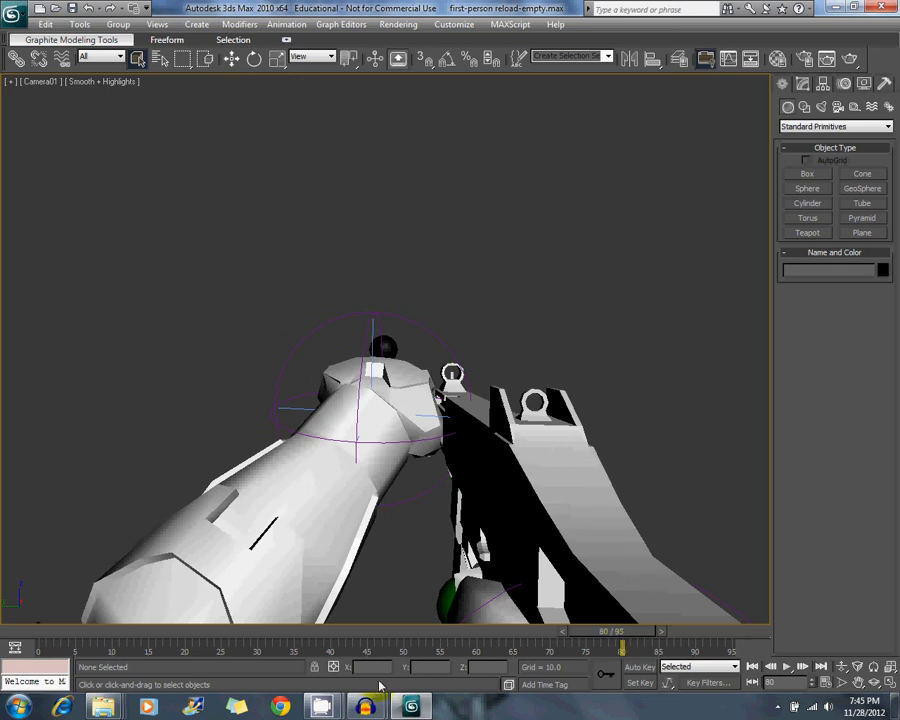
mouse_move(366, 706)
click(442, 629)
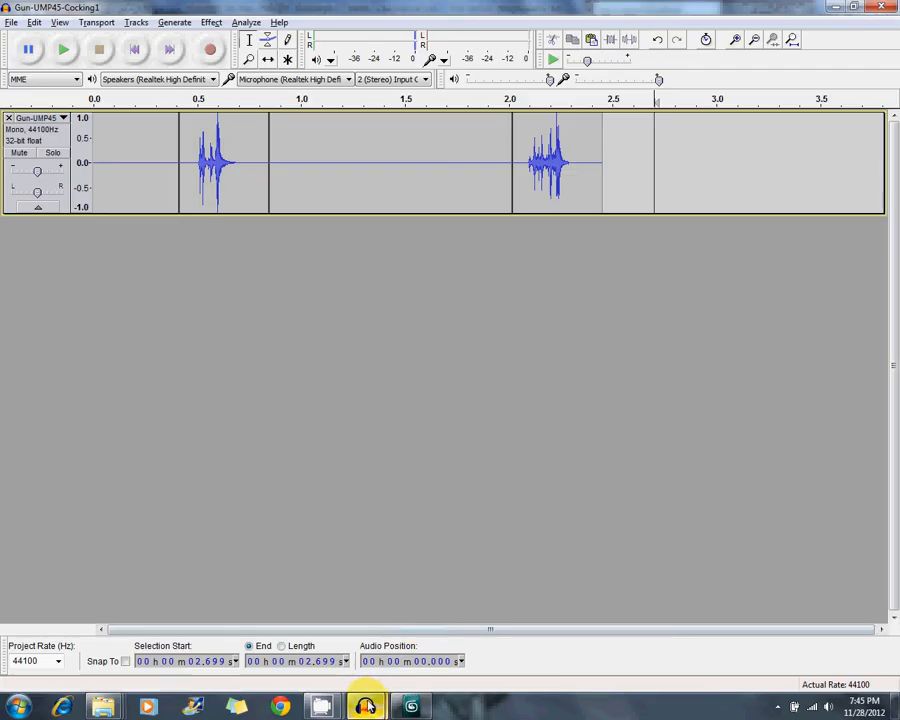
- Import Gun-UMP45-Cocking1 from the Sounds folder in Explorer into the Audacity project as a second track
drag(317, 10, 355, 147)
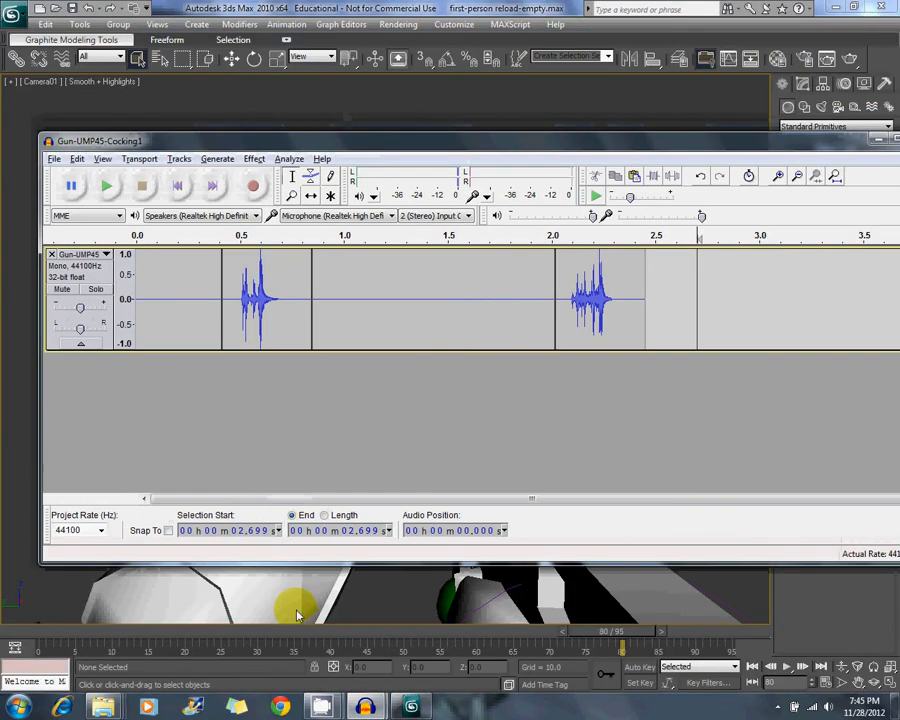
mouse_move(102, 706)
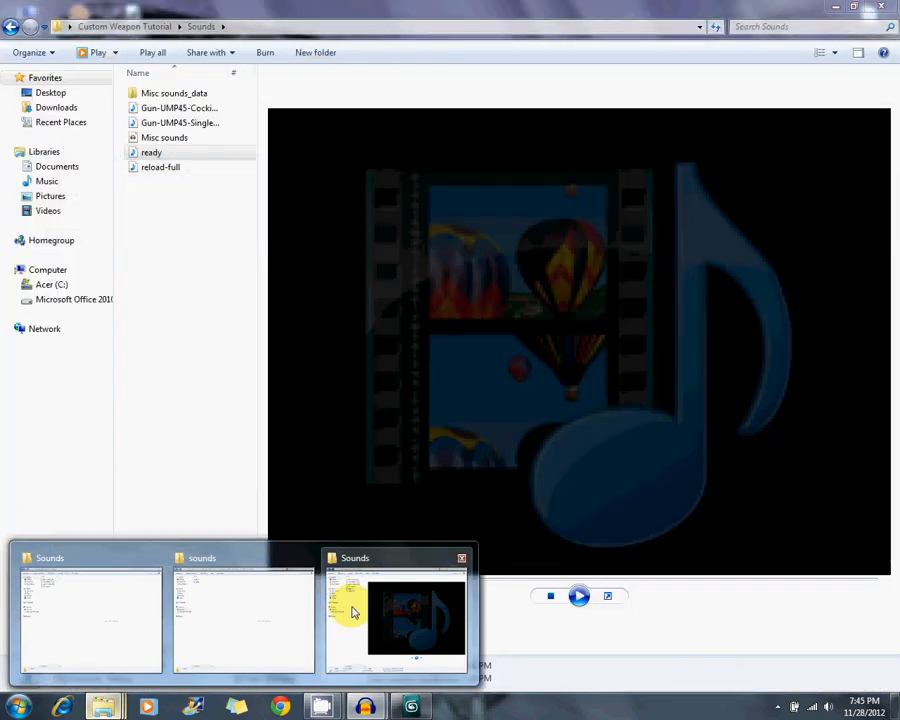
click(352, 612)
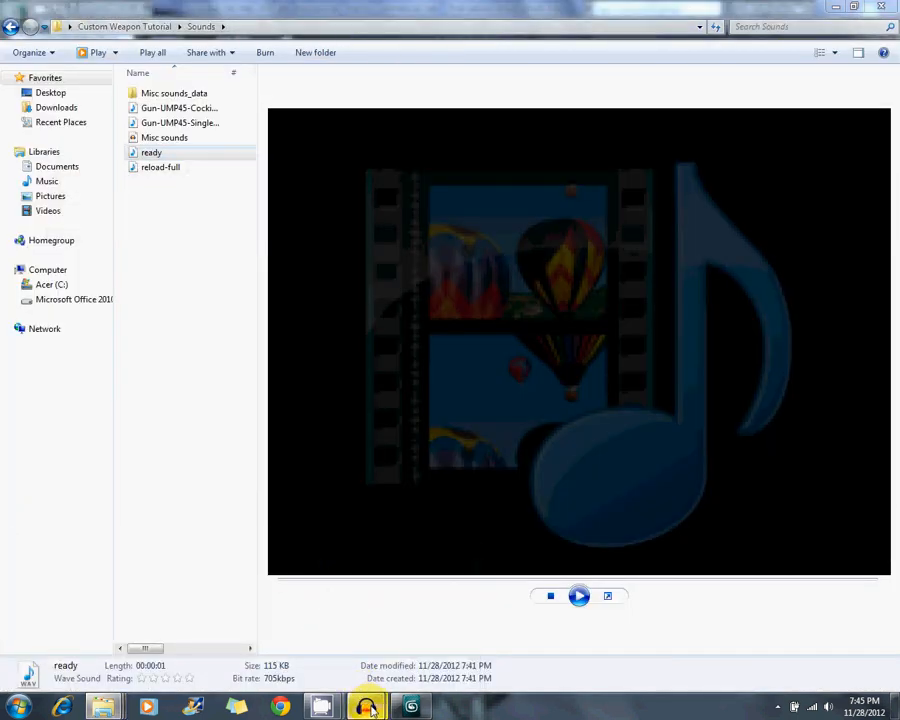
mouse_move(363, 704)
click(408, 625)
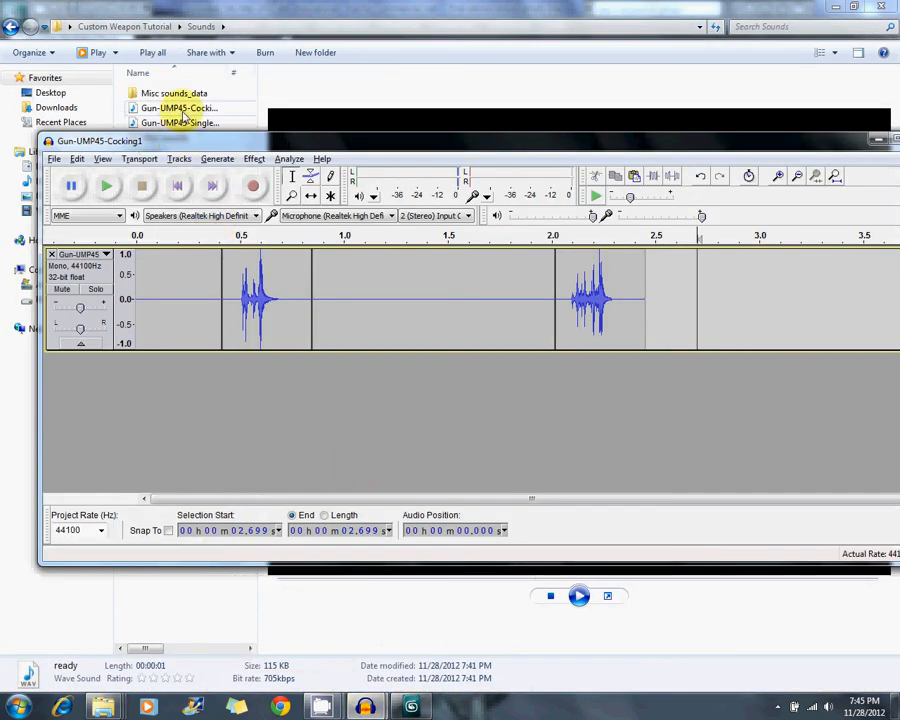
drag(184, 110, 727, 309)
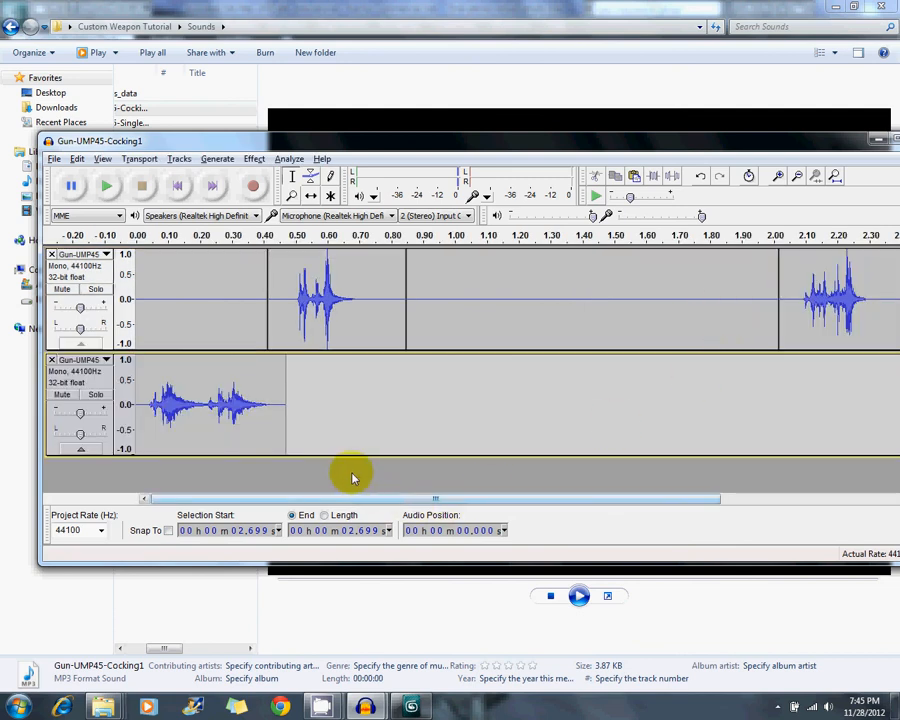
double_click(468, 146)
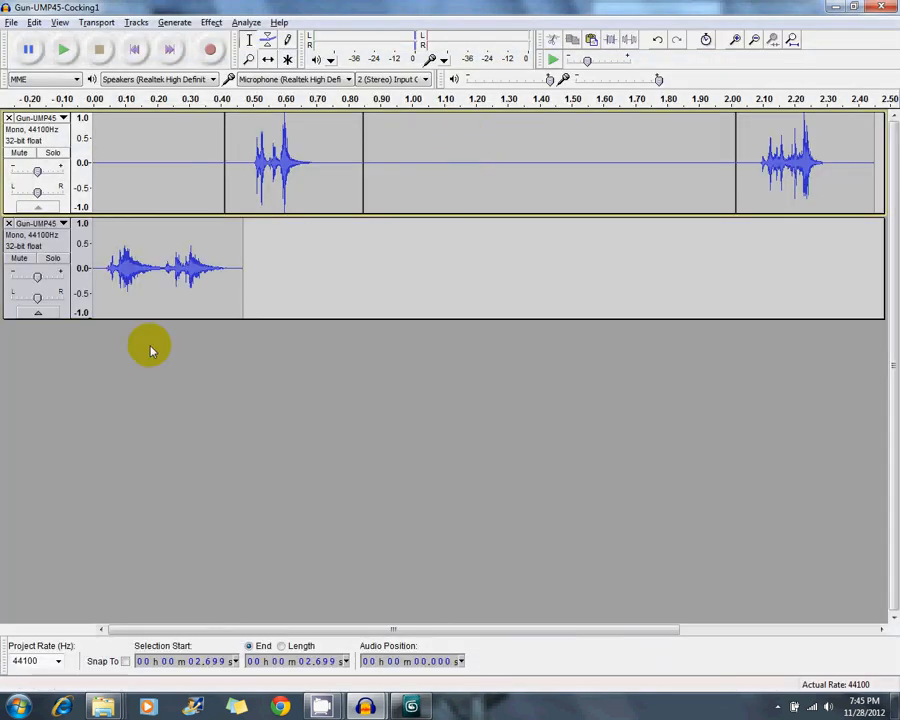
- Copy the imported cocking clip, mute its track, and paste the clip into the first track at 2.700 s
drag(358, 627, 325, 630)
drag(251, 273, 94, 272)
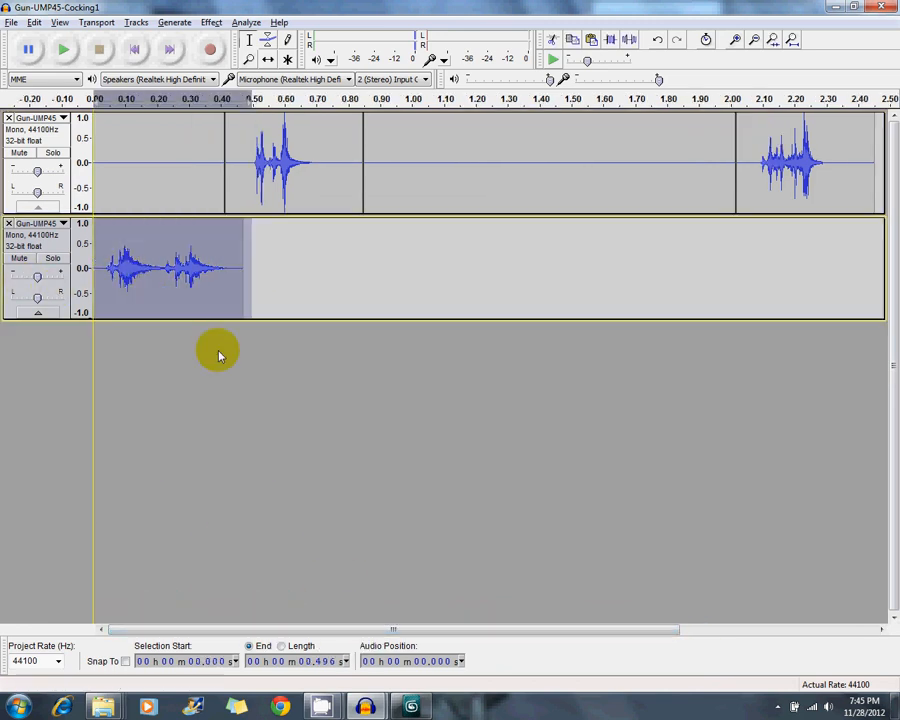
click(19, 258)
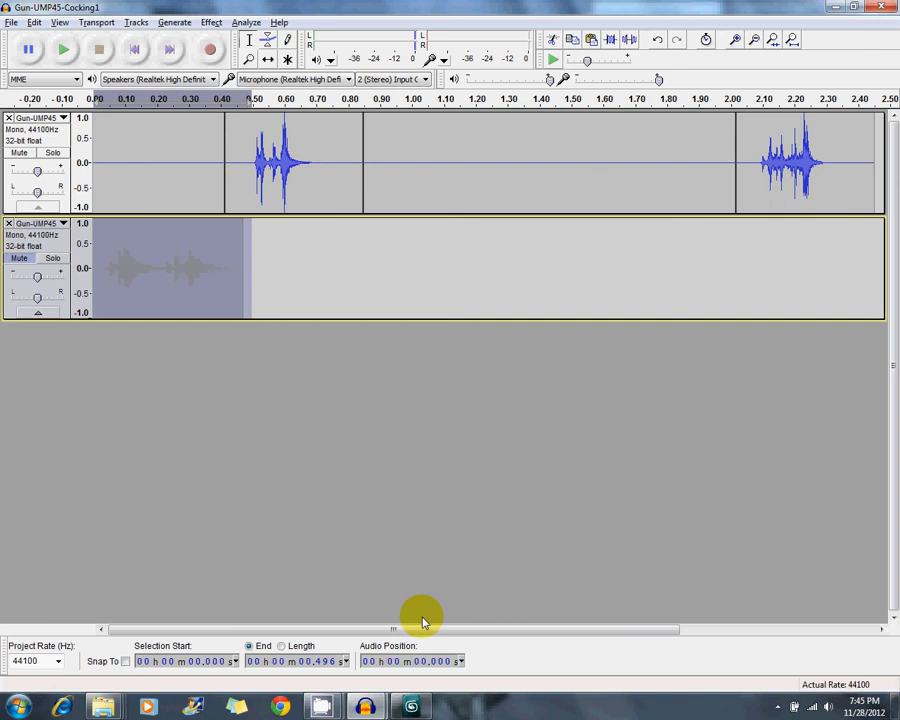
drag(461, 631, 699, 520)
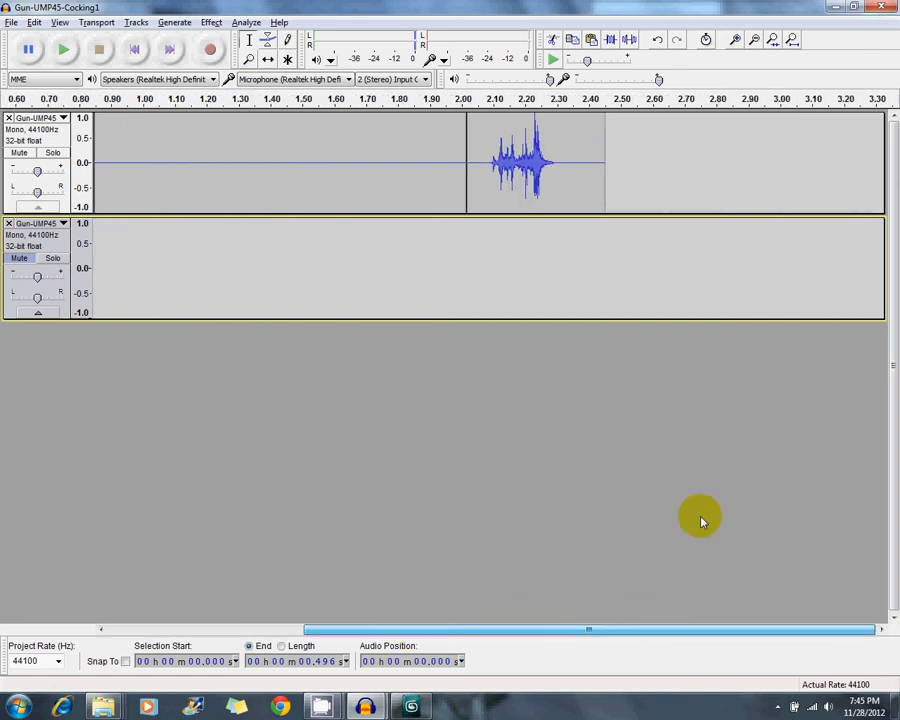
click(685, 152)
key(ctrl+v)
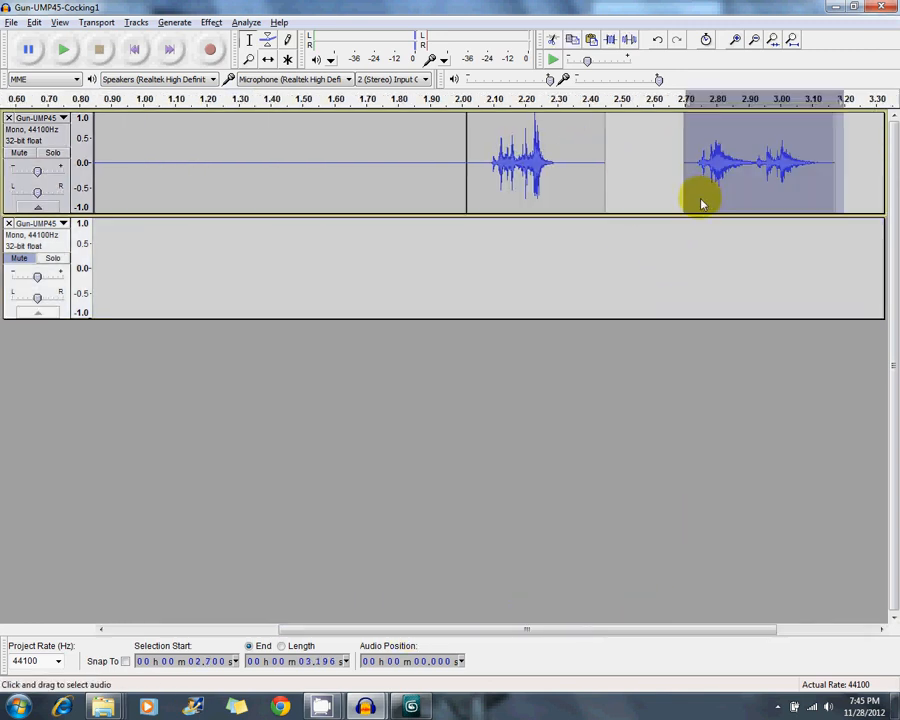
- Shift the pasted cocking clip in the first track so its selection starts at 2.644 s
scroll(747, 167, up, 2)
scroll(675, 192, down, 1)
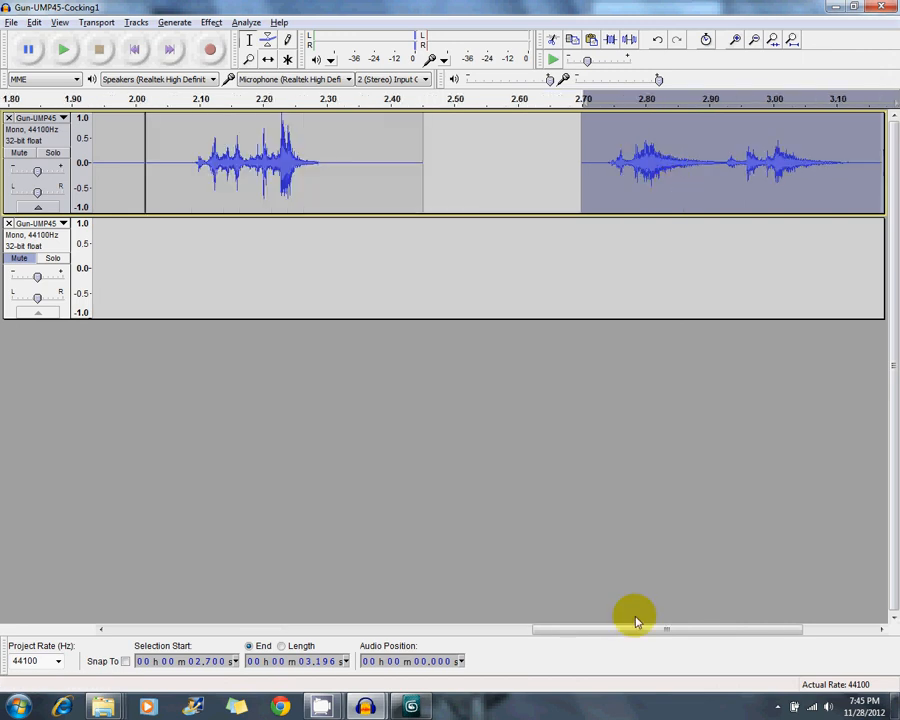
drag(611, 631, 686, 631)
click(269, 59)
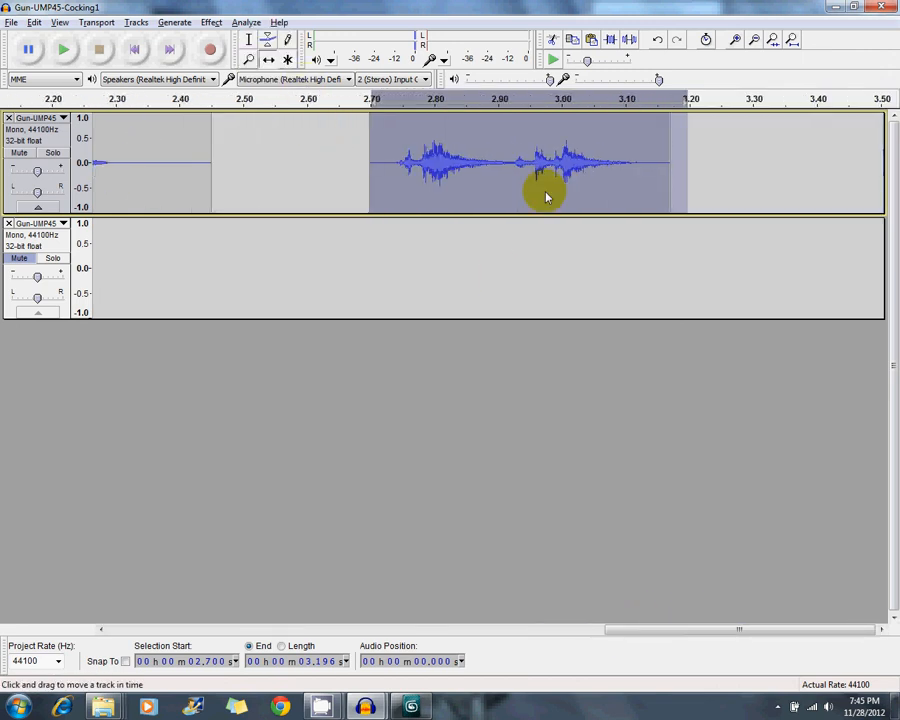
drag(561, 201, 527, 218)
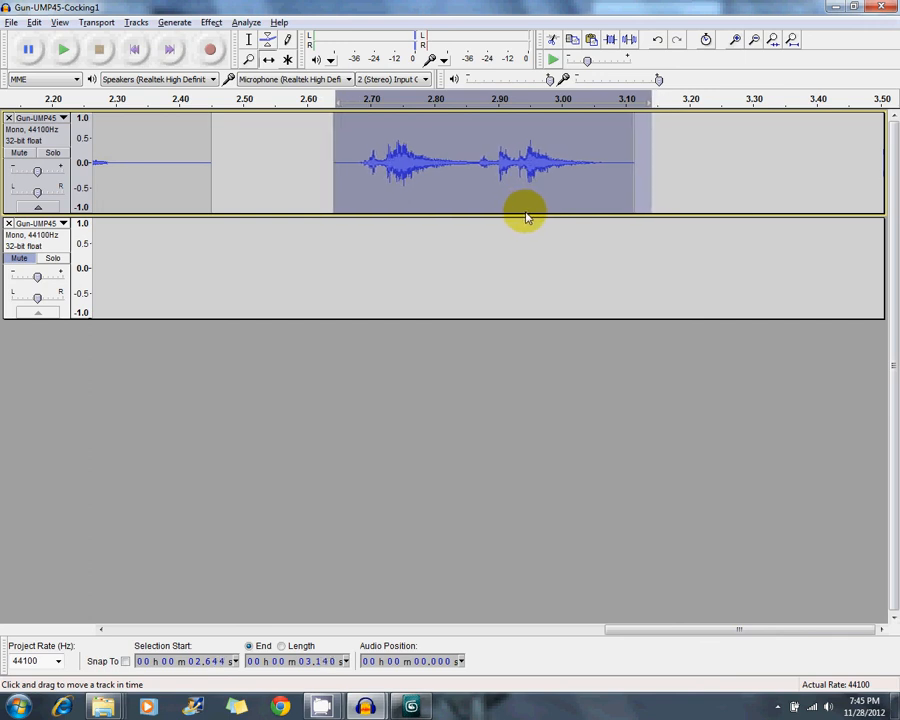
- Switch to 3ds Max, scrub the reload-empty animation to frame 82 to check the cocking timing, and return to Audacity
click(410, 706)
mouse_move(628, 638)
mouse_down()
mouse_move(646, 632)
mouse_move(636, 632)
mouse_up()
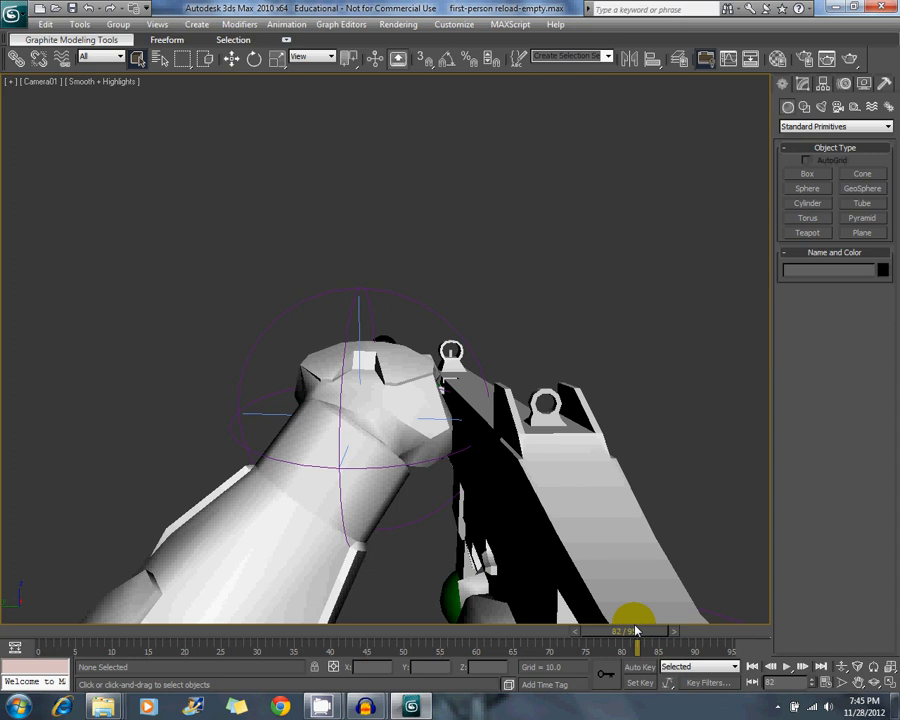
key(alt+Tab)
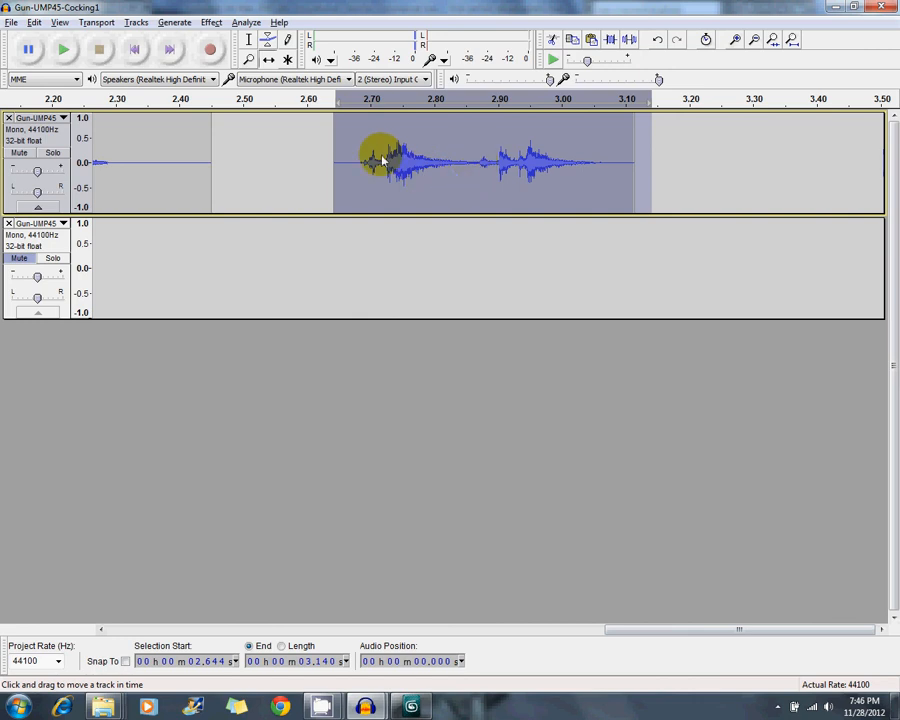
- Delete the quiet section from 2.809 to 2.868 s between the cocking clip's two sounds
click(250, 39)
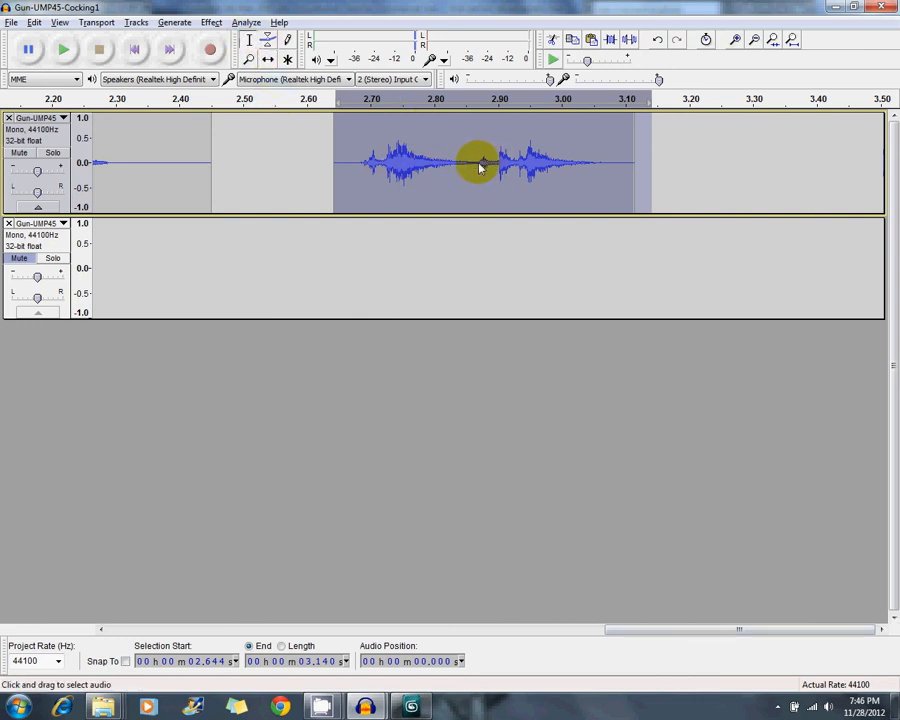
drag(476, 167, 443, 168)
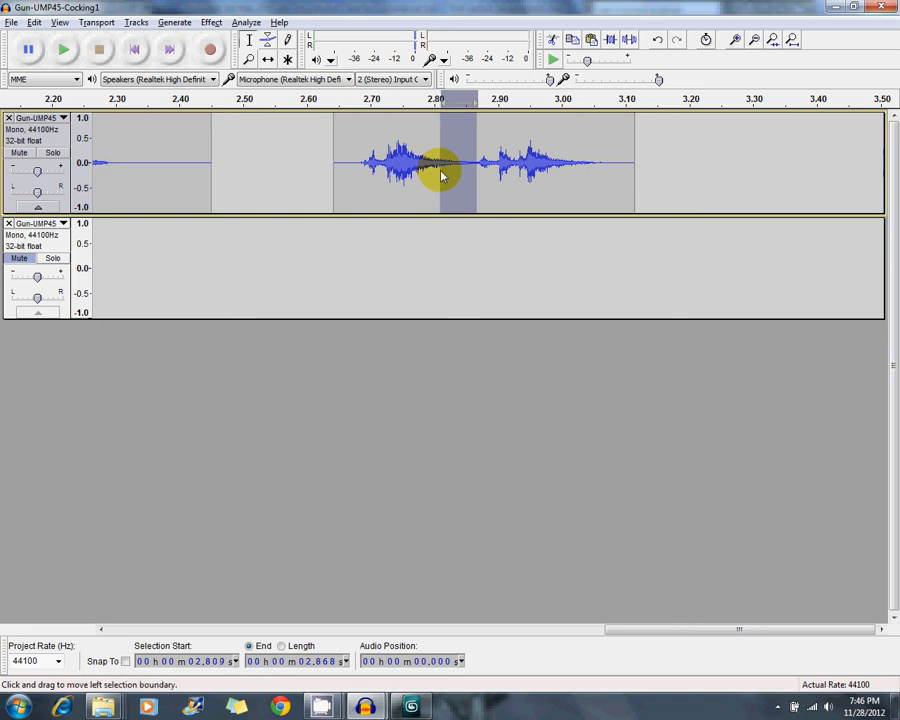
key(Delete)
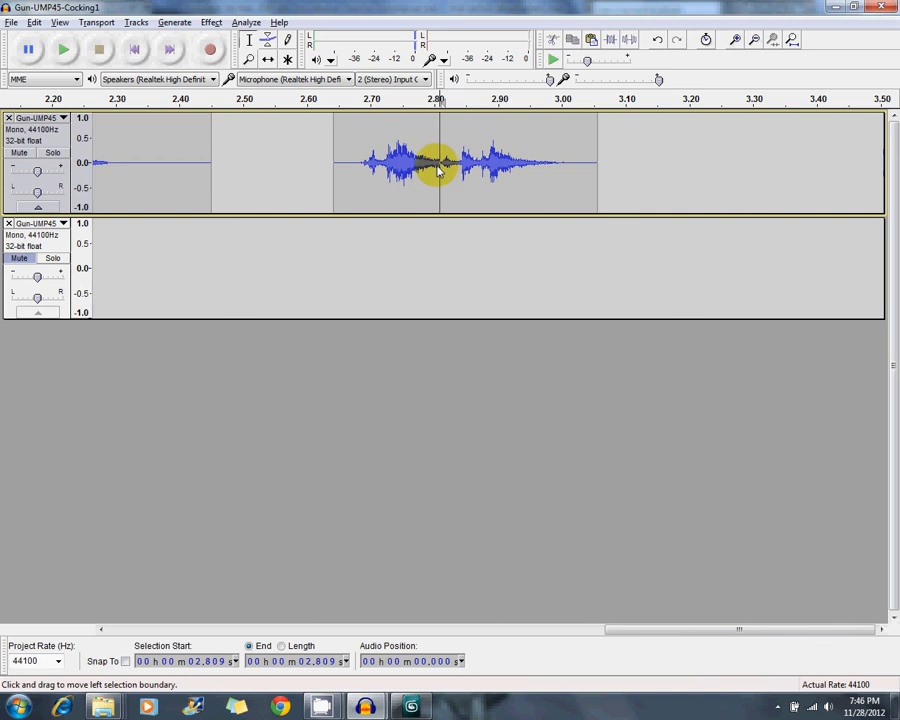
- Play back the shortened cocking clip in the first track from 2.654 to 3.047 s
drag(593, 175, 342, 172)
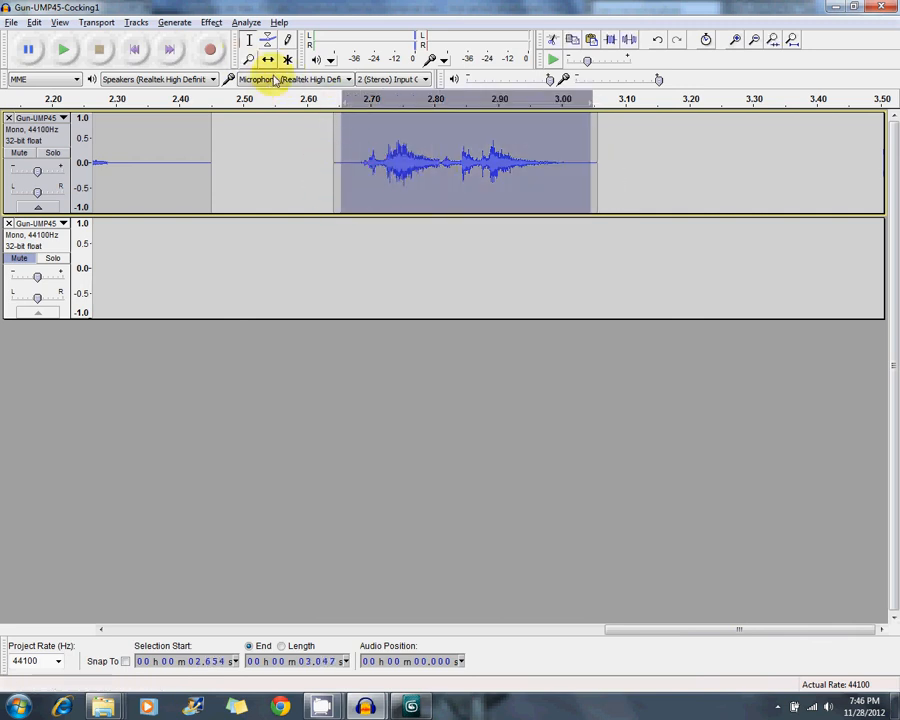
click(67, 51)
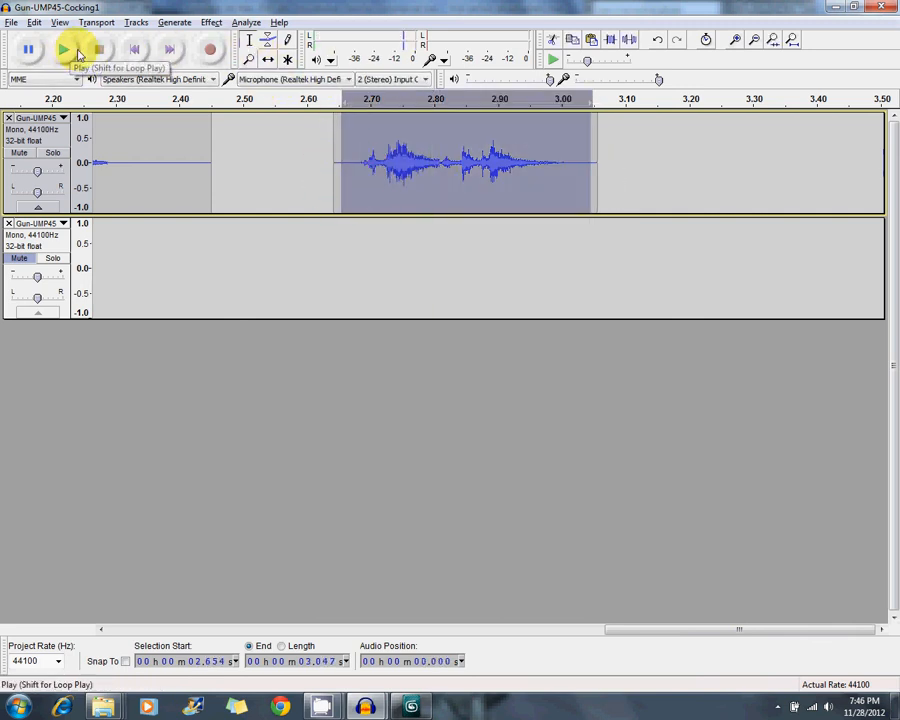
- Switch to 3ds Max and scrub the reload-empty animation to frame 85, comparing its cocking motion with the Audacity waveform
click(411, 706)
drag(625, 631, 647, 641)
drag(650, 640, 662, 638)
key(alt+Tab)
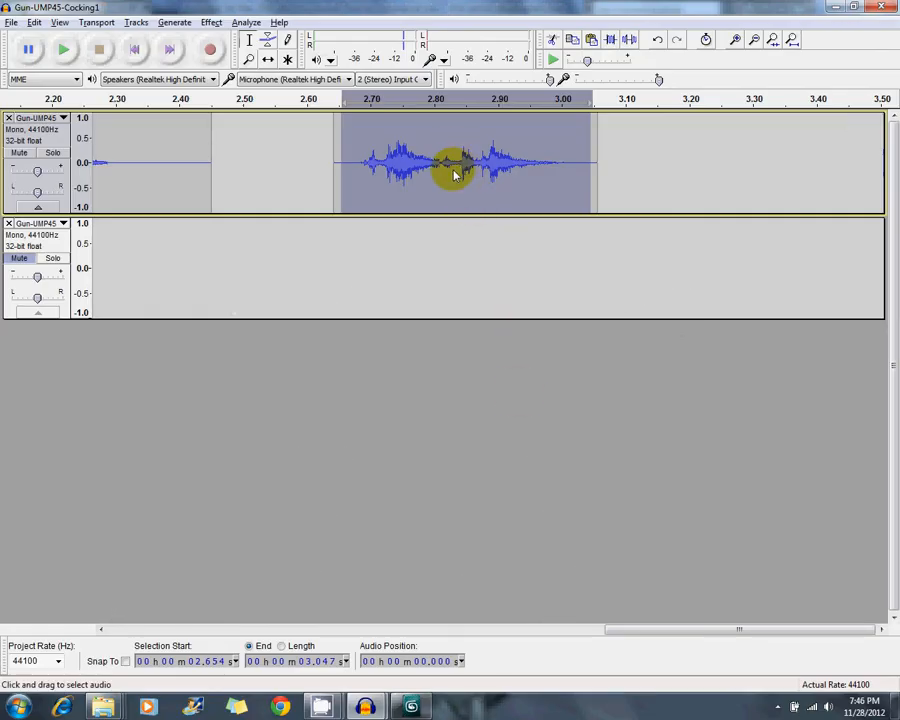
key(alt+Tab)
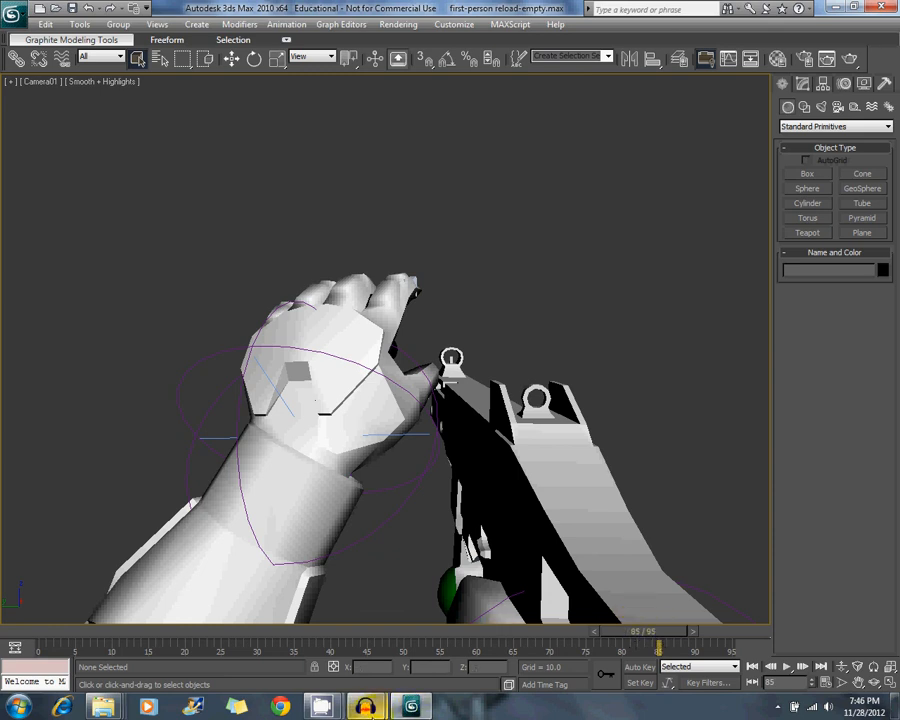
mouse_move(323, 708)
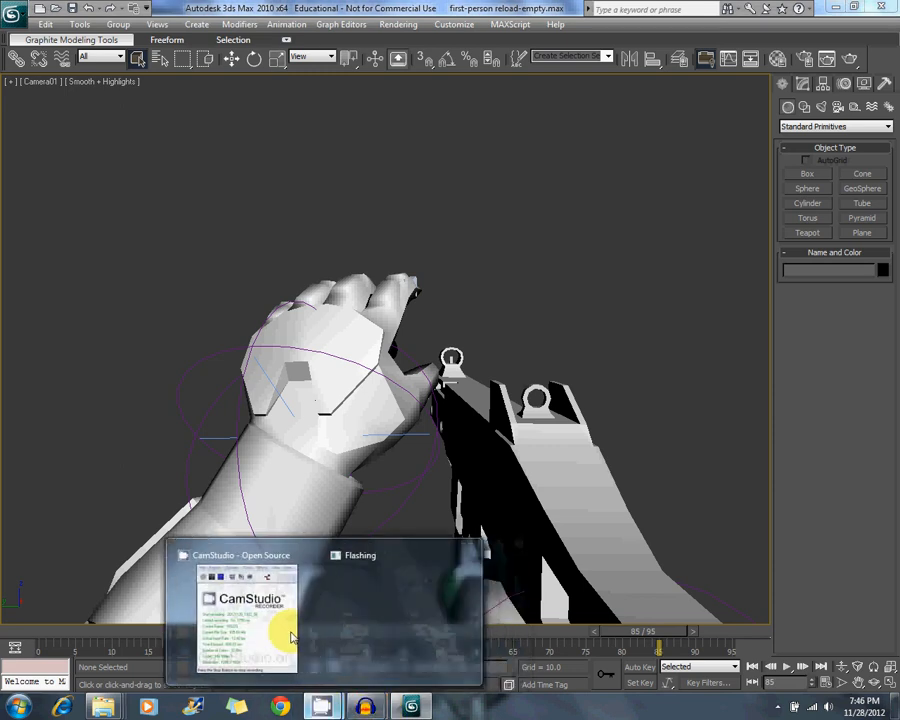
click(291, 632)
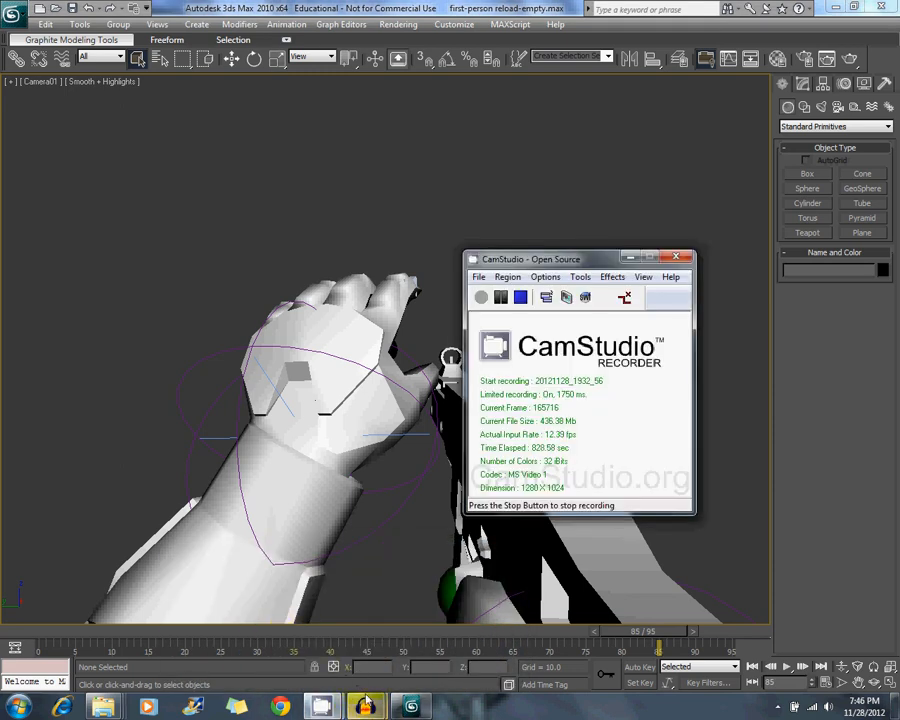